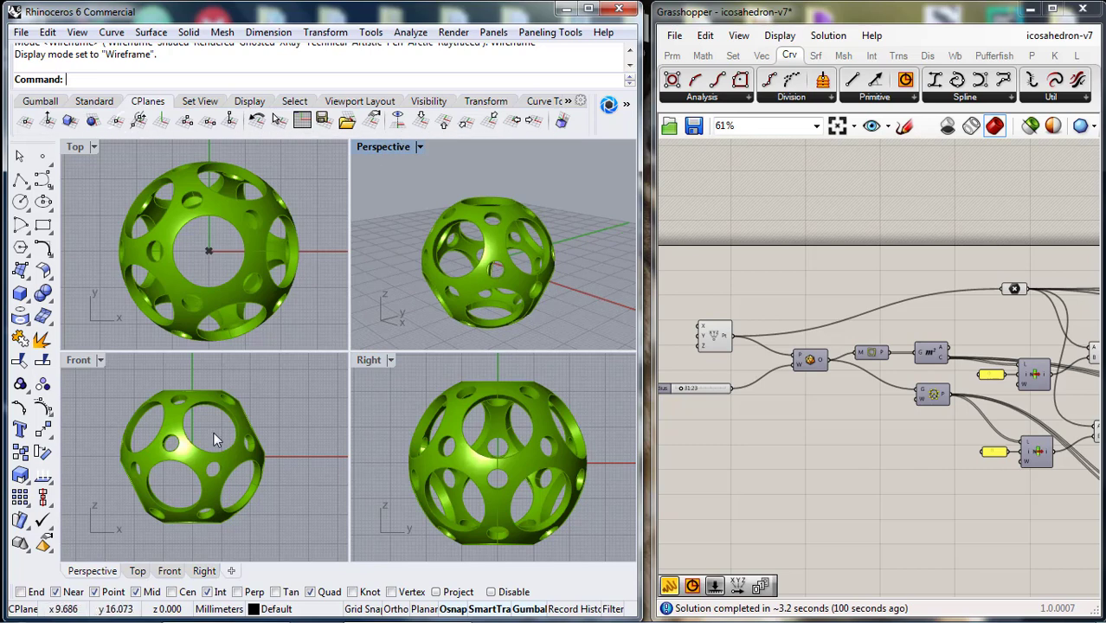
# - Maximize the Perspective viewport and start a new, empty Grasshopper definition
pyautogui.moveTo(251, 466); pyautogui.dragTo(288, 473, button='right')
pyautogui.doubleClick(376, 150)
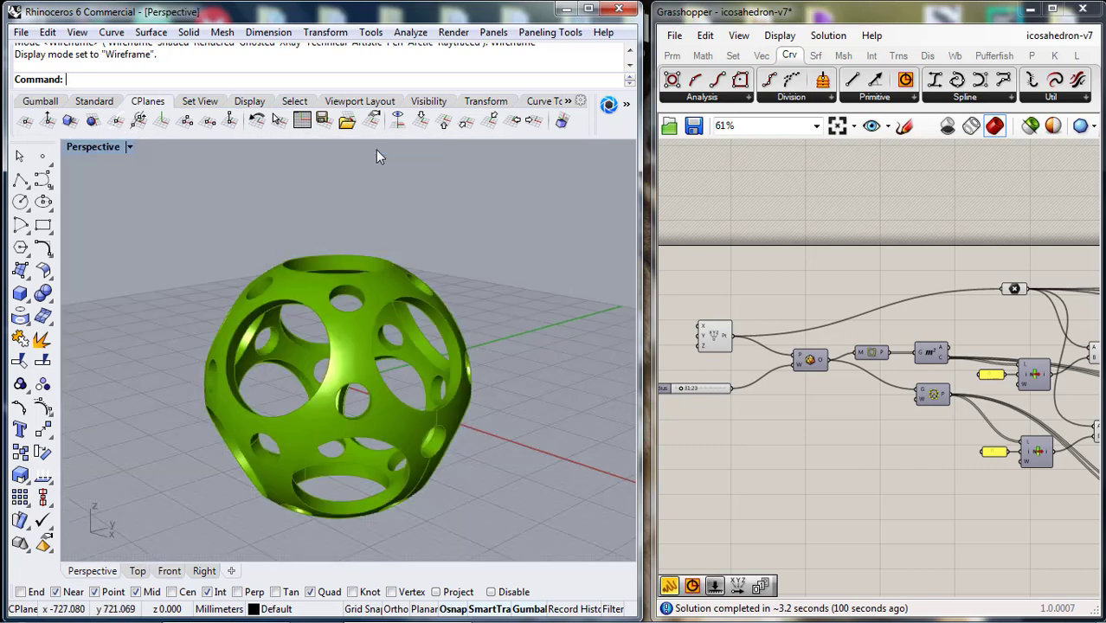
pyautogui.click(673, 34)
pyautogui.click(697, 55)
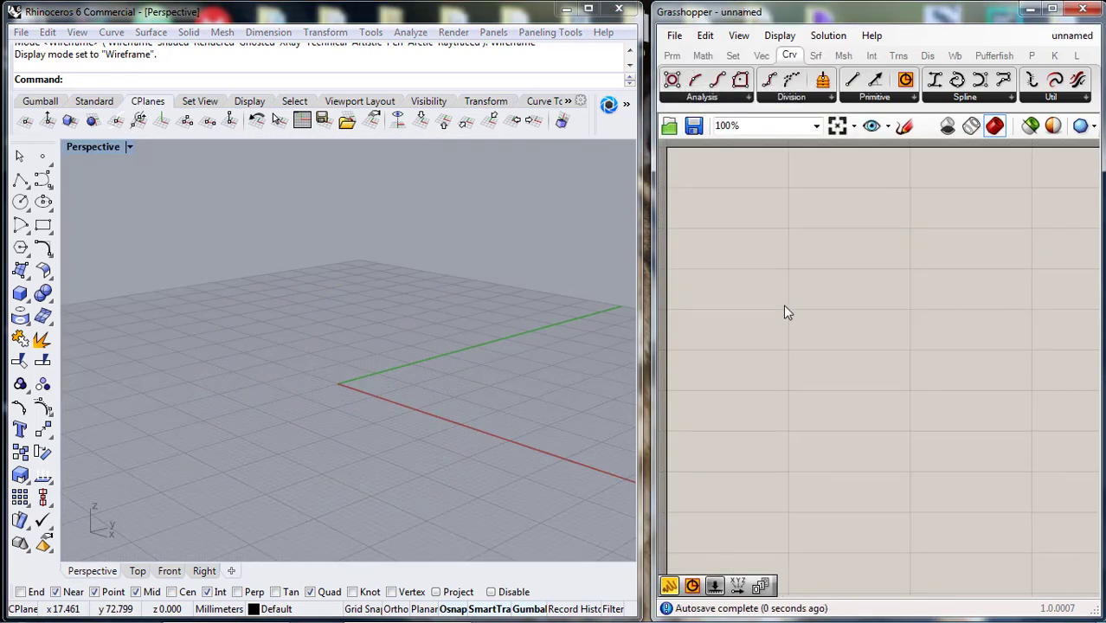
# - Place a Construct Point component on the empty canvas
pyautogui.click(762, 55)
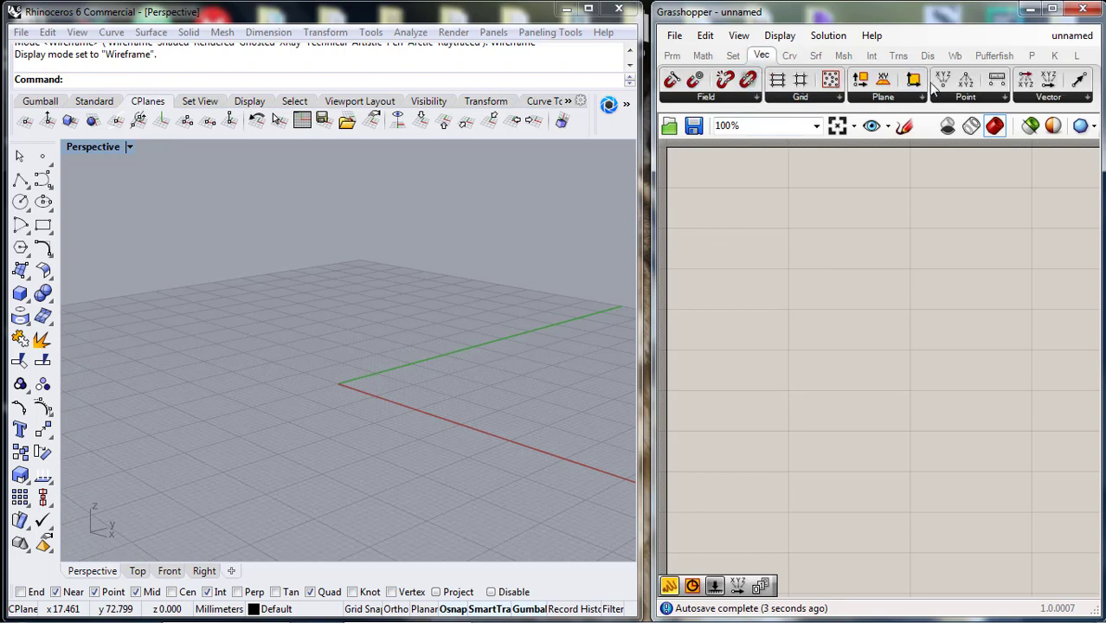
pyautogui.moveTo(934, 83); pyautogui.dragTo(814, 344)
pyautogui.moveTo(873, 343); pyautogui.dragTo(841, 296, button='right')
pyautogui.doubleClick(734, 404)
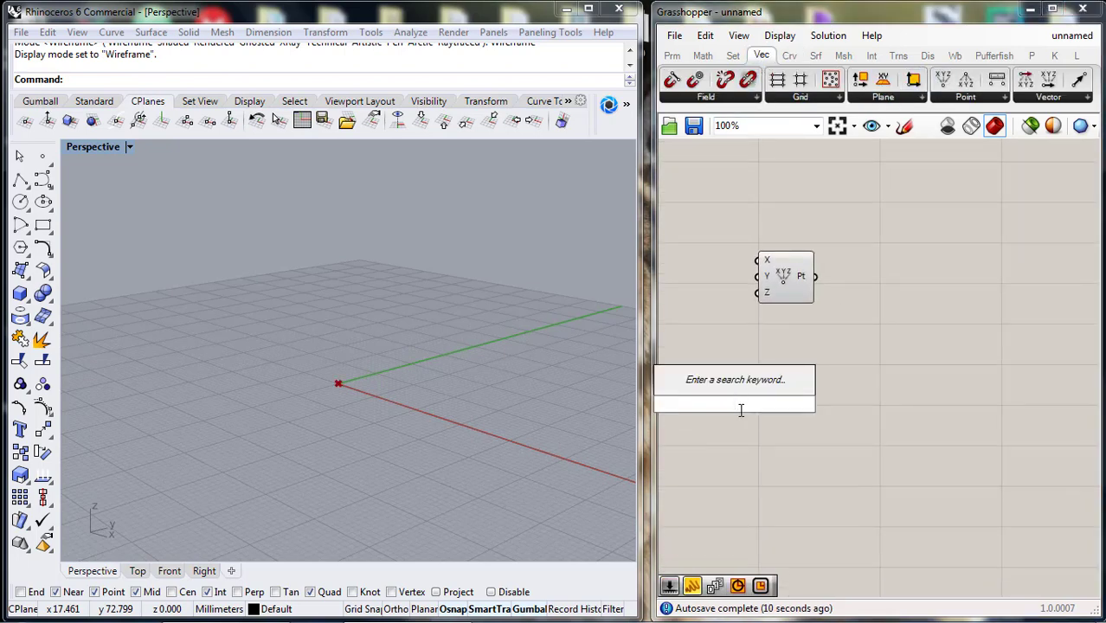
pyautogui.write('0>30')
pyautogui.press('Escape')
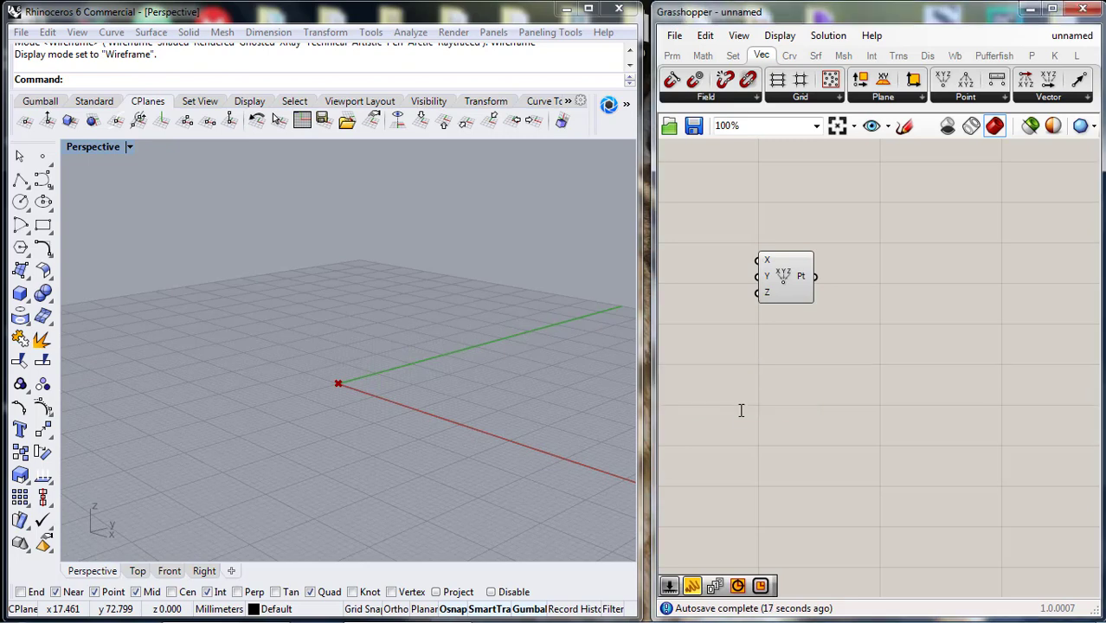
# - Add a number slider below the Construct Point component, ranging from 0 to 35.00 with two decimals
pyautogui.scroll(-3, 753, 419)
pyautogui.moveTo(752, 418); pyautogui.dragTo(766, 383, button='right')
pyautogui.scroll(4, 767, 382)
pyautogui.press('F4')
pyautogui.write('0<35.00')
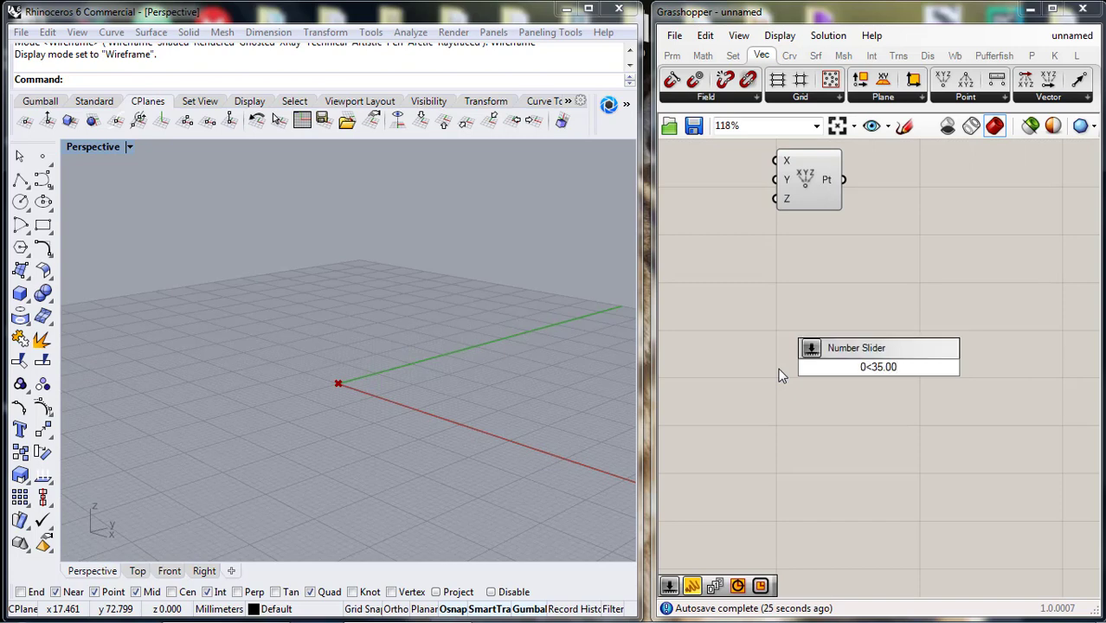
pyautogui.press('Return')
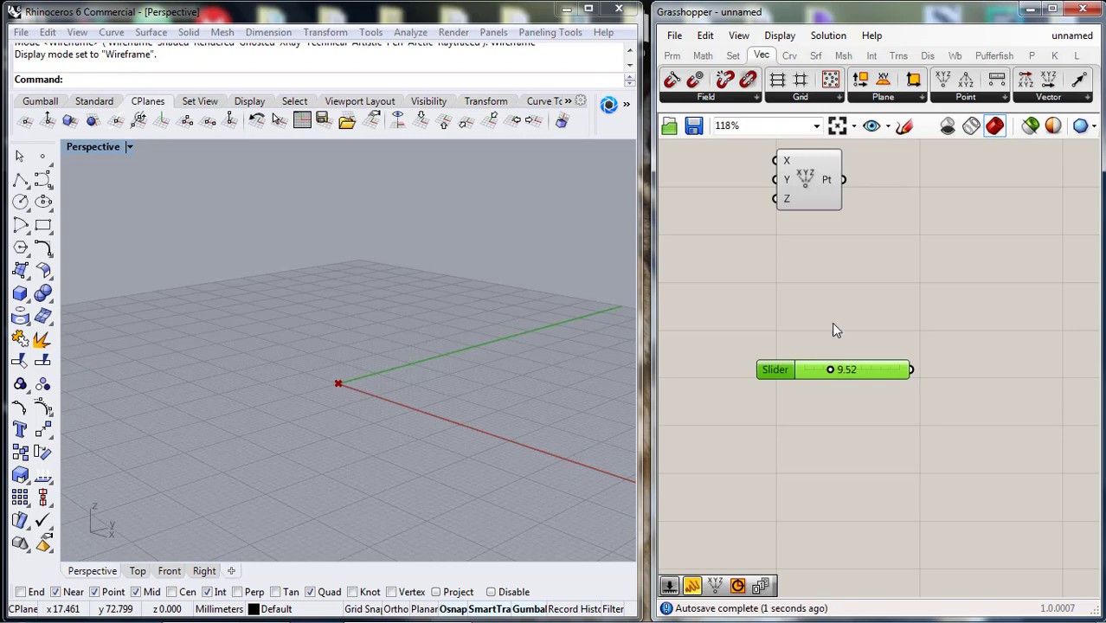
# - Add a Weaverbird Mesh Icosahedron component and feed it the constructed point as P and the number slider as W
pyautogui.moveTo(833, 325); pyautogui.dragTo(814, 337, button='right')
pyautogui.click(950, 56)
pyautogui.click(755, 99)
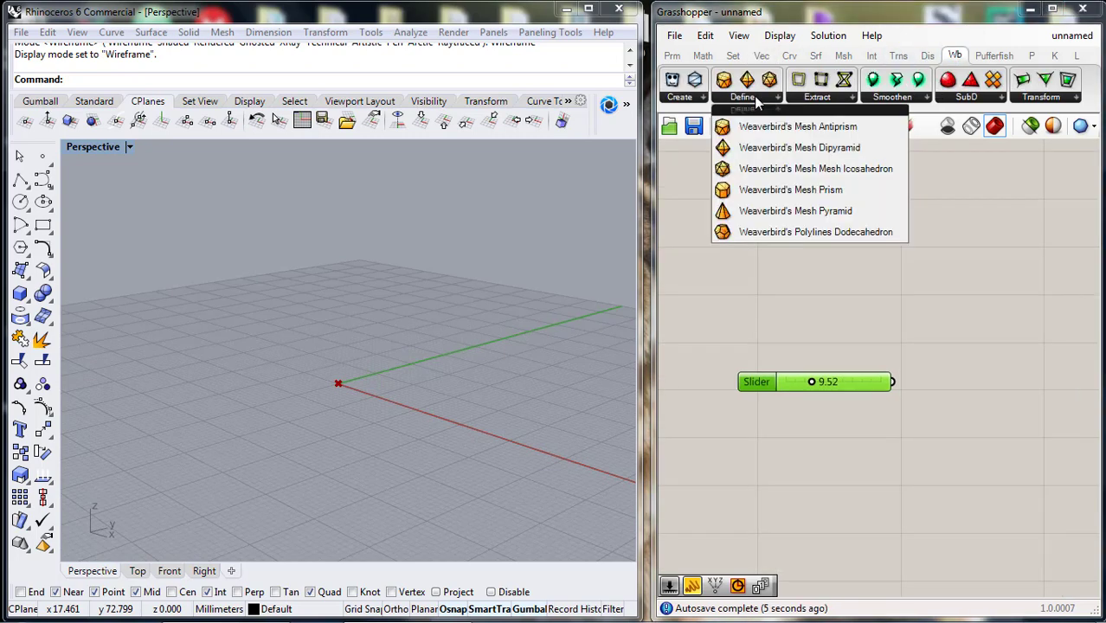
pyautogui.click(749, 170)
pyautogui.click(942, 279)
pyautogui.moveTo(833, 379); pyautogui.dragTo(781, 339)
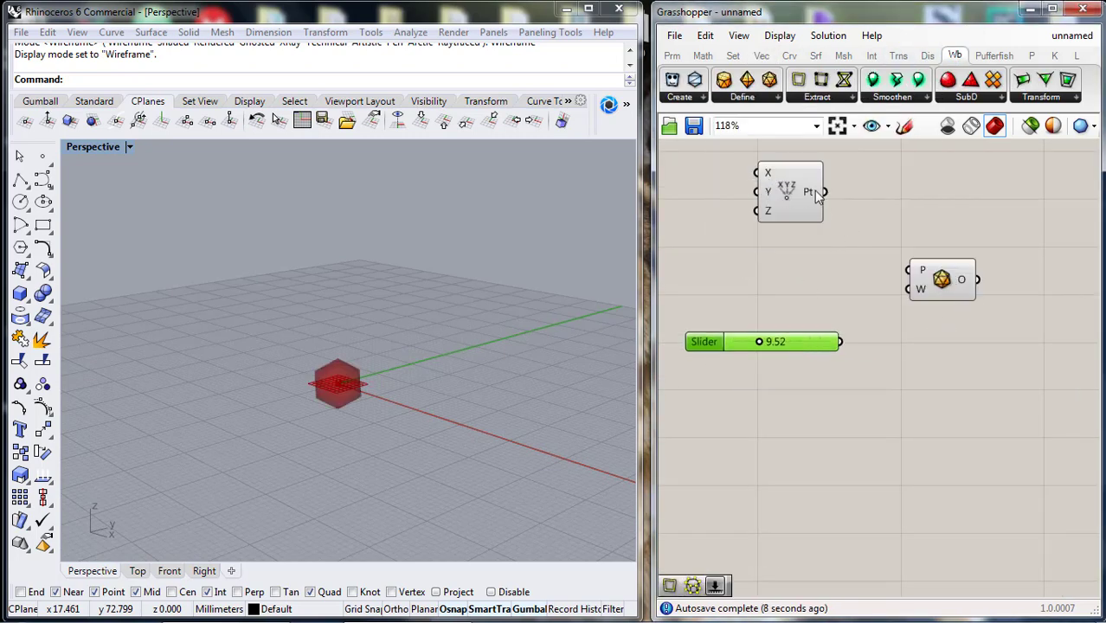
pyautogui.moveTo(847, 340); pyautogui.dragTo(891, 292)
# - Add Weaverbird's Face Polylines component beside the icosahedron and connect the icosahedron output to its mesh input
pyautogui.moveTo(400, 364); pyautogui.dragTo(370, 370, button='right')
pyautogui.scroll(5, 370, 370)
pyautogui.moveTo(936, 373); pyautogui.dragTo(881, 393, button='right')
pyautogui.click(810, 98)
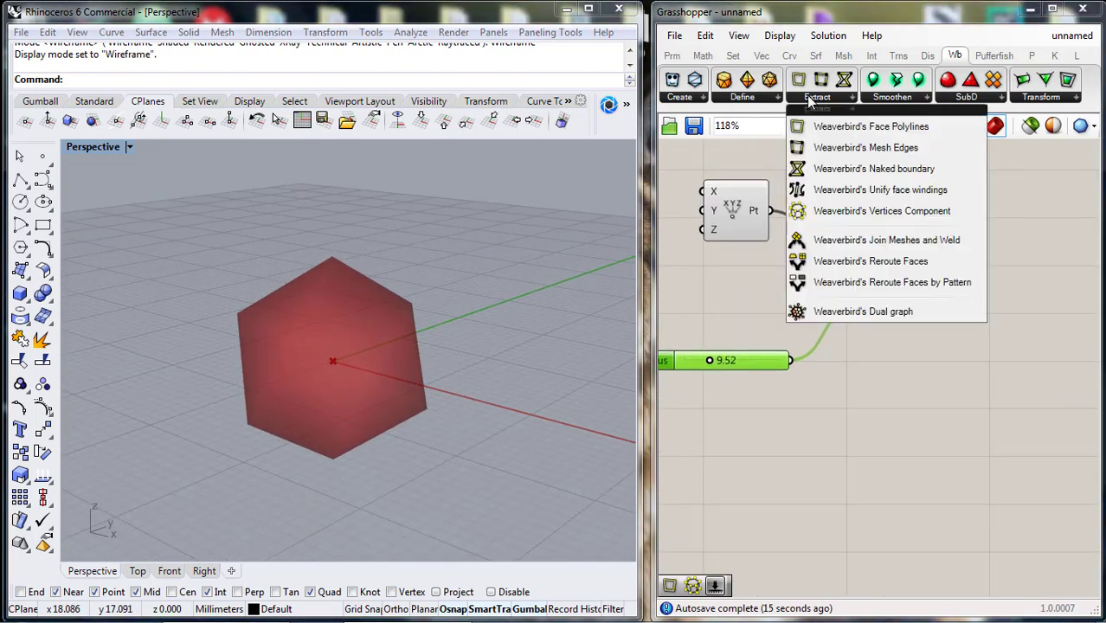
pyautogui.click(817, 126)
pyautogui.click(955, 282)
pyautogui.moveTo(962, 323); pyautogui.dragTo(844, 301, button='right')
pyautogui.moveTo(839, 266); pyautogui.dragTo(902, 281)
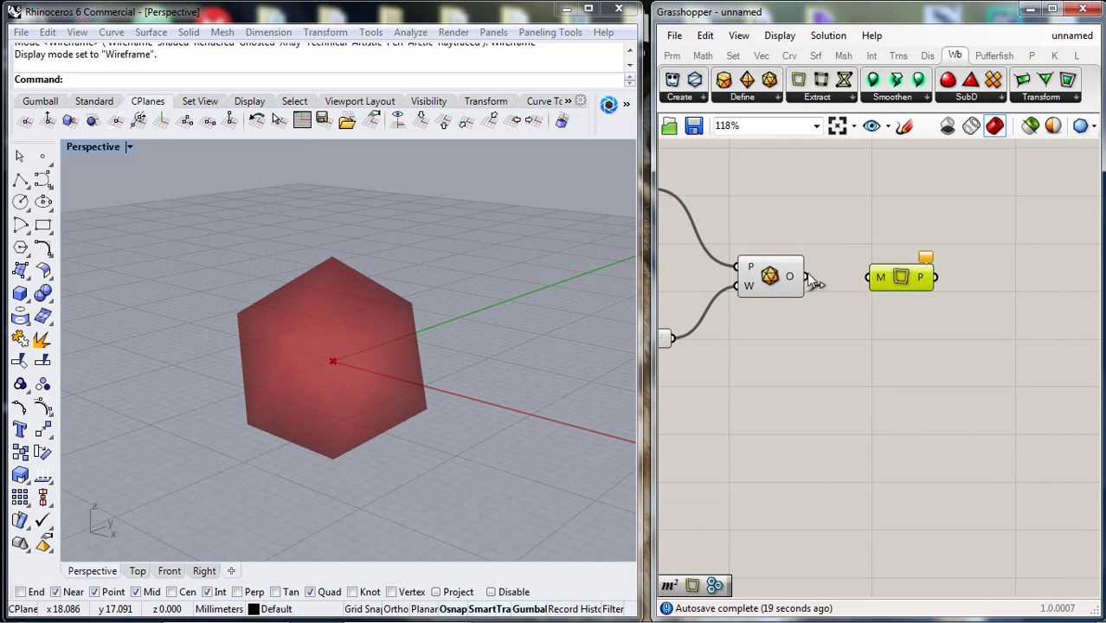
pyautogui.moveTo(808, 276); pyautogui.dragTo(868, 276)
pyautogui.click(861, 344)
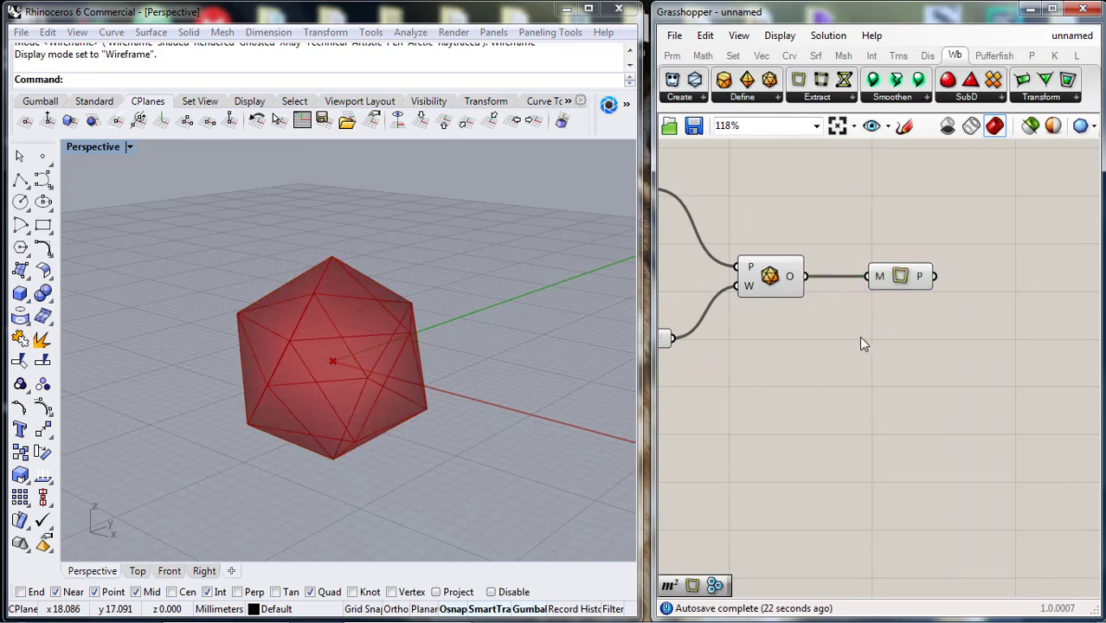
# - Add Weaverbird's Vertices component fed by the icosahedron, and arrange it above the Face Polylines component
pyautogui.click(817, 100)
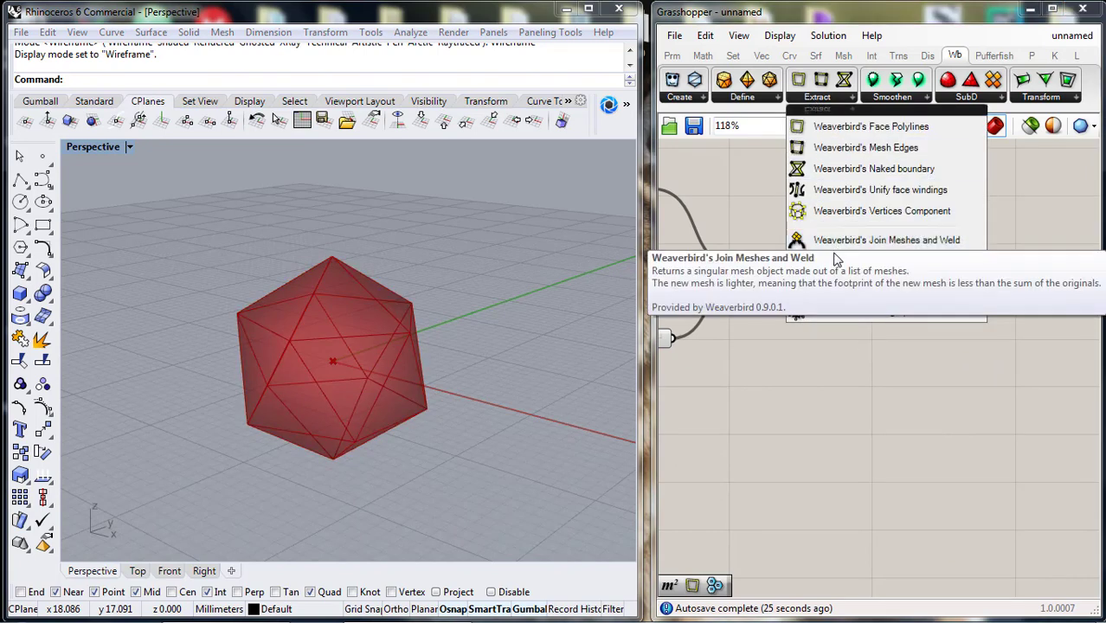
pyautogui.click(835, 218)
pyautogui.click(903, 374)
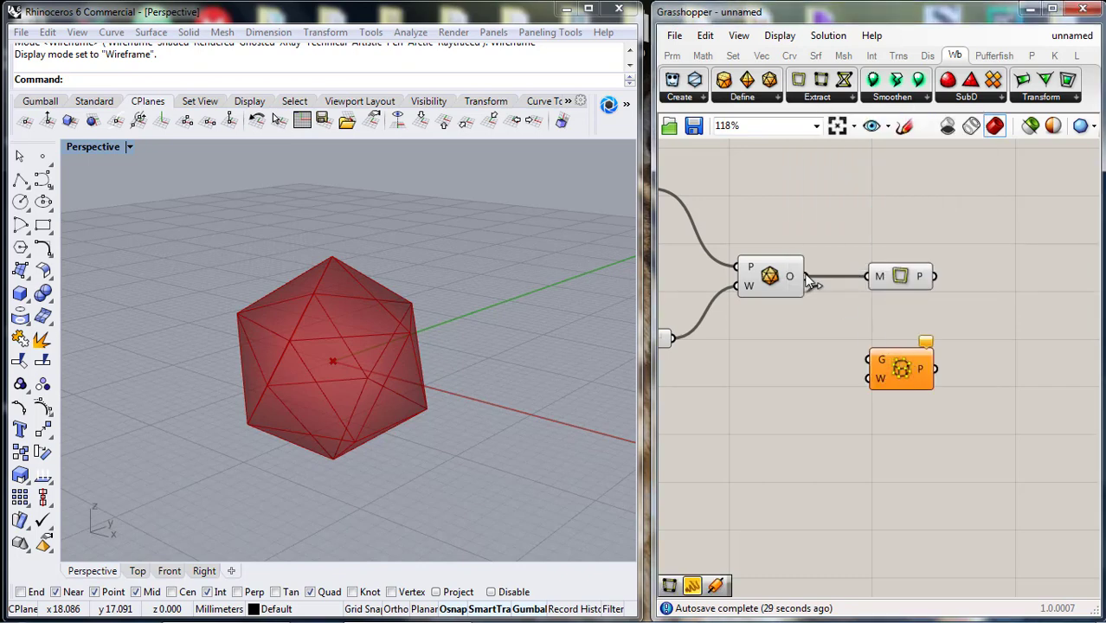
pyautogui.moveTo(807, 277); pyautogui.dragTo(909, 205)
pyautogui.moveTo(905, 281); pyautogui.dragTo(916, 323)
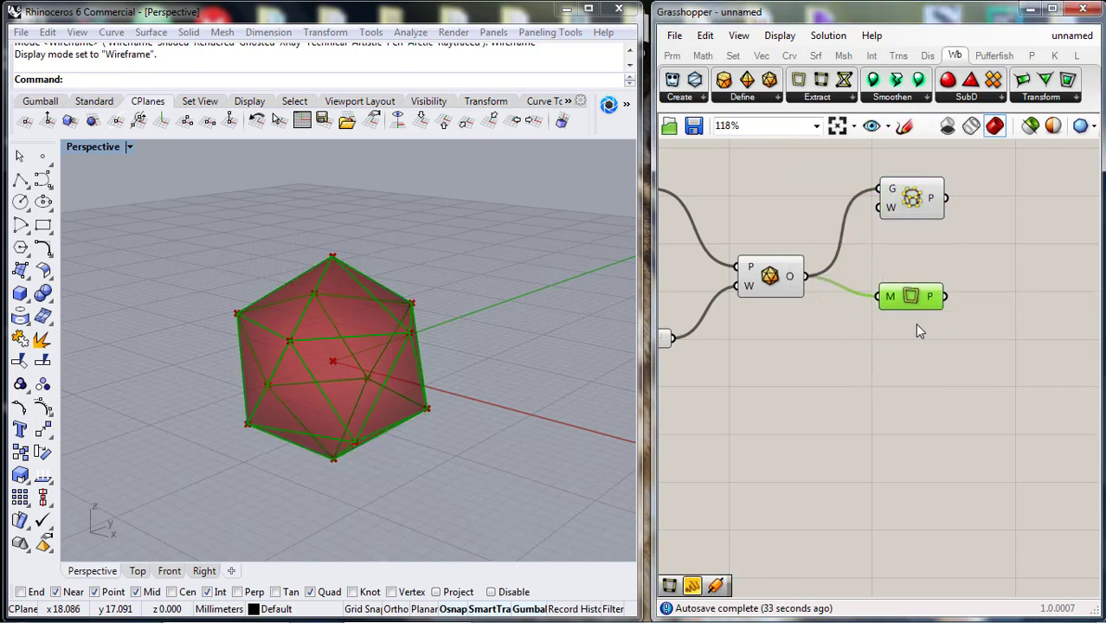
pyautogui.moveTo(913, 202); pyautogui.dragTo(926, 189)
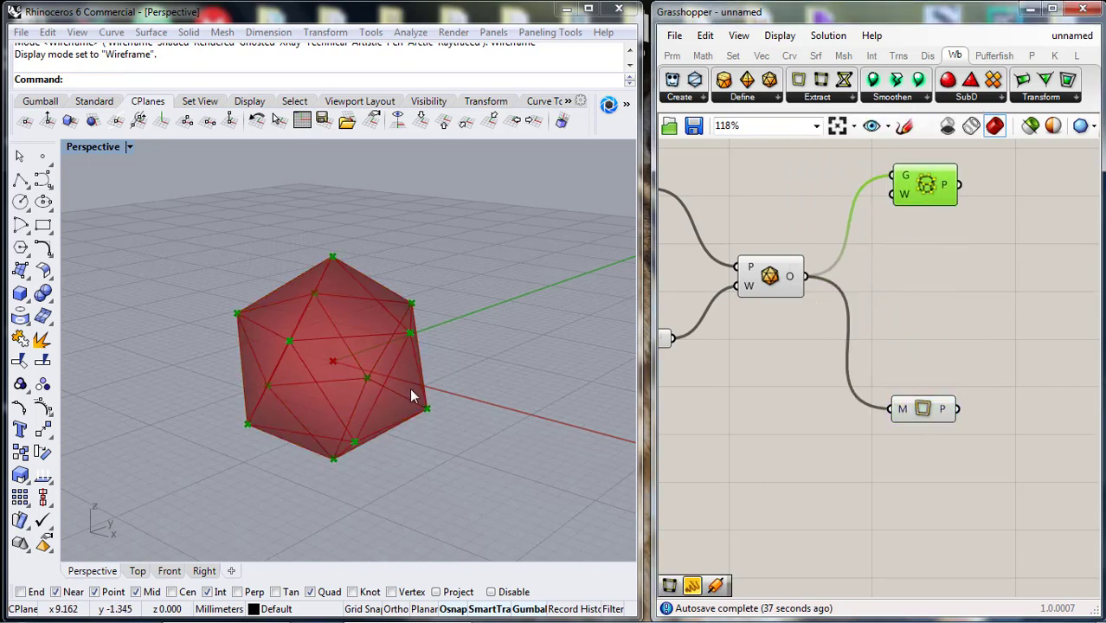
pyautogui.moveTo(412, 396); pyautogui.dragTo(456, 391, button='right')
pyautogui.moveTo(922, 414); pyautogui.dragTo(853, 292)
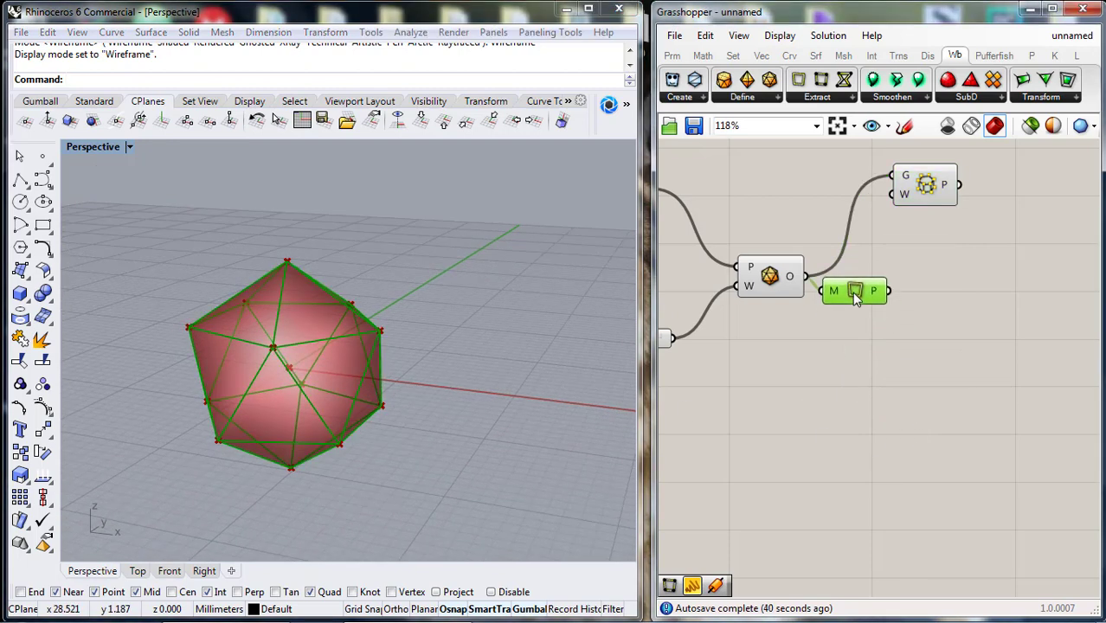
# - Add an Area component below the Vertices component and connect the face polylines to its geometry input
pyautogui.doubleClick(876, 377)
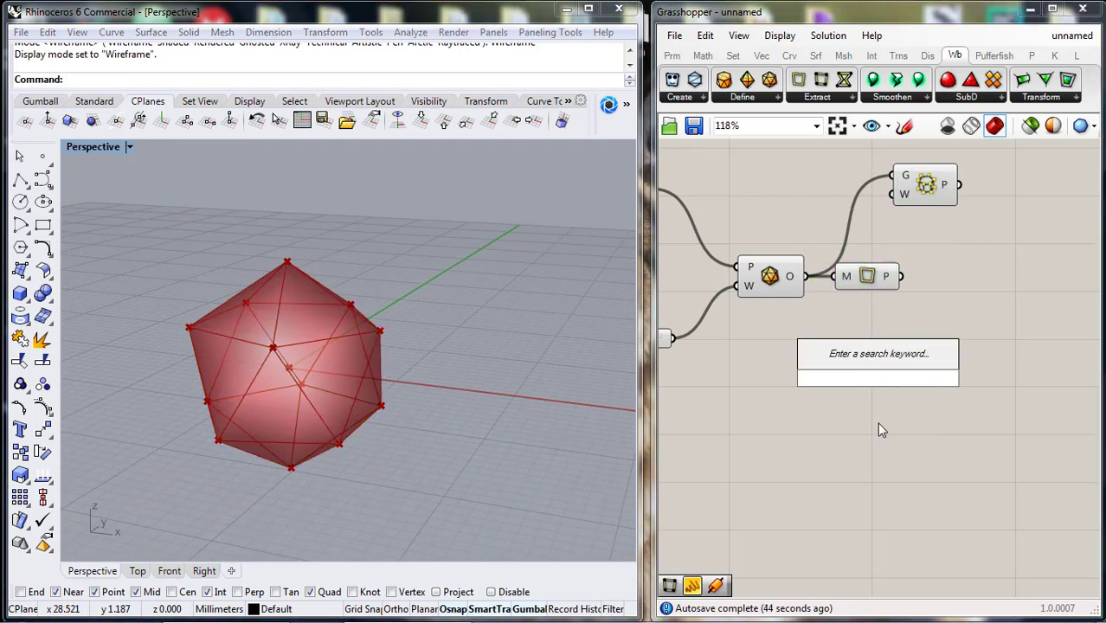
pyautogui.write('are')
pyautogui.click(850, 359)
pyautogui.moveTo(847, 358); pyautogui.dragTo(948, 332)
pyautogui.moveTo(930, 320); pyautogui.dragTo(812, 320, button='right')
pyautogui.moveTo(788, 187); pyautogui.dragTo(865, 181)
pyautogui.moveTo(875, 330); pyautogui.dragTo(897, 331)
pyautogui.moveTo(975, 144); pyautogui.dragTo(824, 388)
pyautogui.click(893, 152)
pyautogui.click(783, 365)
# - Turn off the icosahedron mesh preview and inspect the face centroids of the Area component in the viewport
pyautogui.moveTo(329, 313); pyautogui.dragTo(379, 333, button='right')
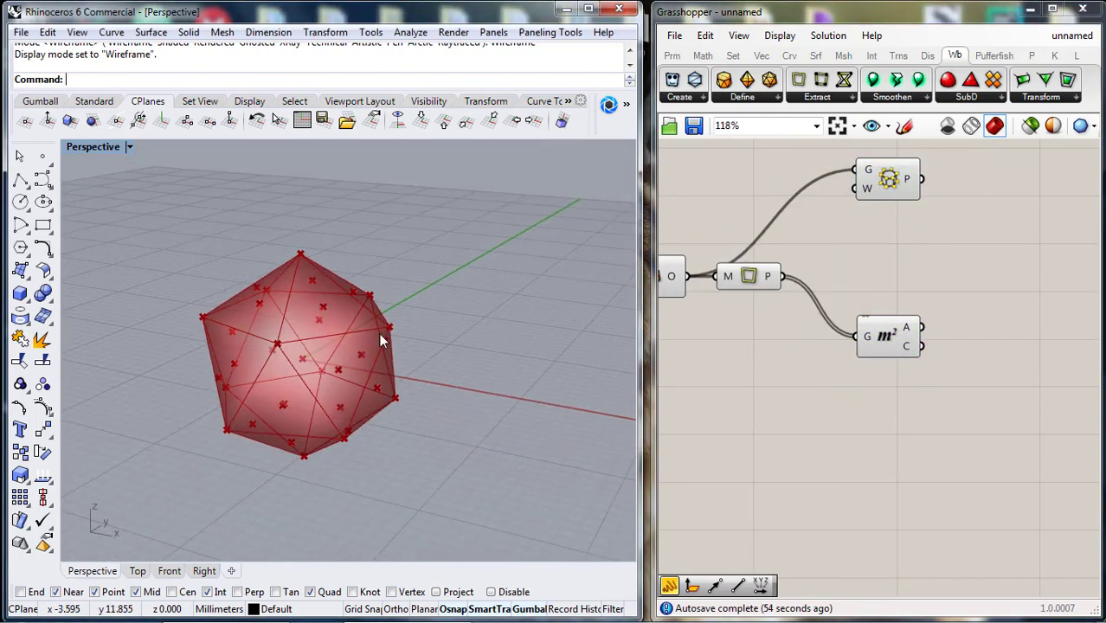
pyautogui.moveTo(697, 280); pyautogui.dragTo(798, 317, button='right')
pyautogui.click(756, 312)
pyautogui.middleClick(762, 310)
pyautogui.click(815, 262)
pyautogui.moveTo(293, 408); pyautogui.dragTo(312, 412, button='right')
pyautogui.click(977, 384)
pyautogui.middleClick(1003, 376)
pyautogui.click(1051, 424)
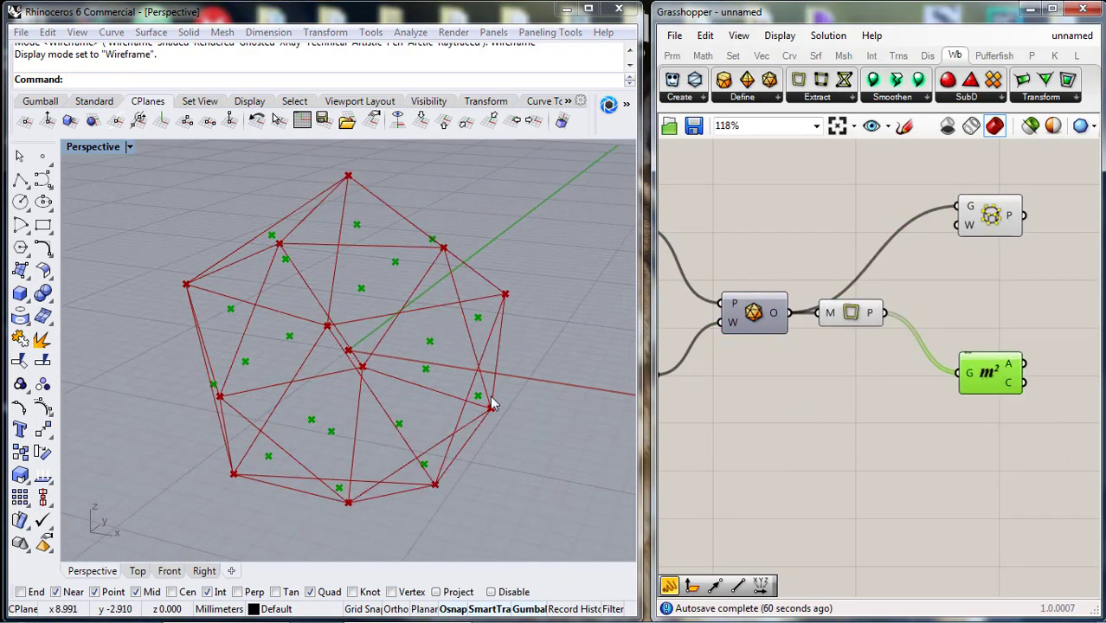
pyautogui.moveTo(491, 403); pyautogui.dragTo(568, 425, button='right')
# - Place a List Item component beyond the outputs of the Vertices and Area components
pyautogui.moveTo(875, 454); pyautogui.dragTo(746, 492, button='right')
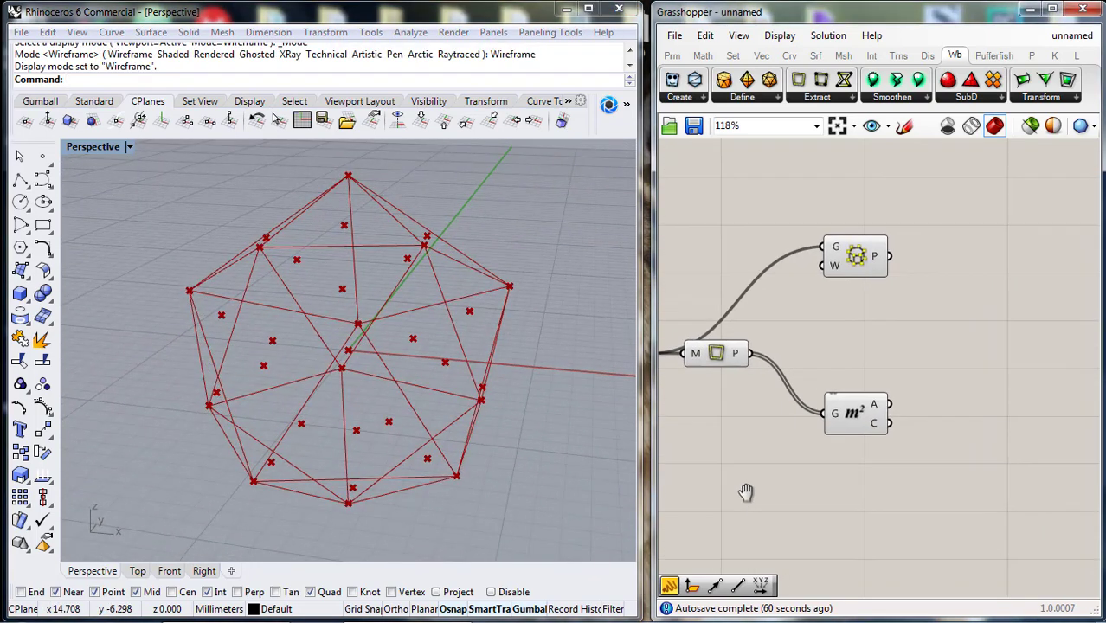
pyautogui.moveTo(894, 316); pyautogui.dragTo(880, 288, button='right')
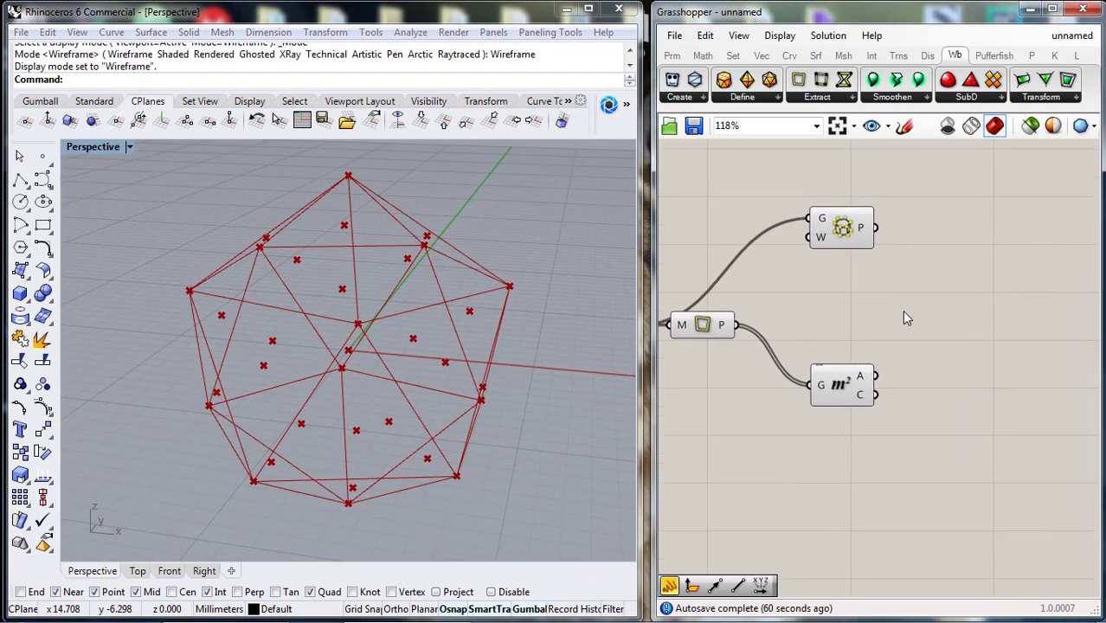
pyautogui.click(743, 56)
pyautogui.click(701, 97)
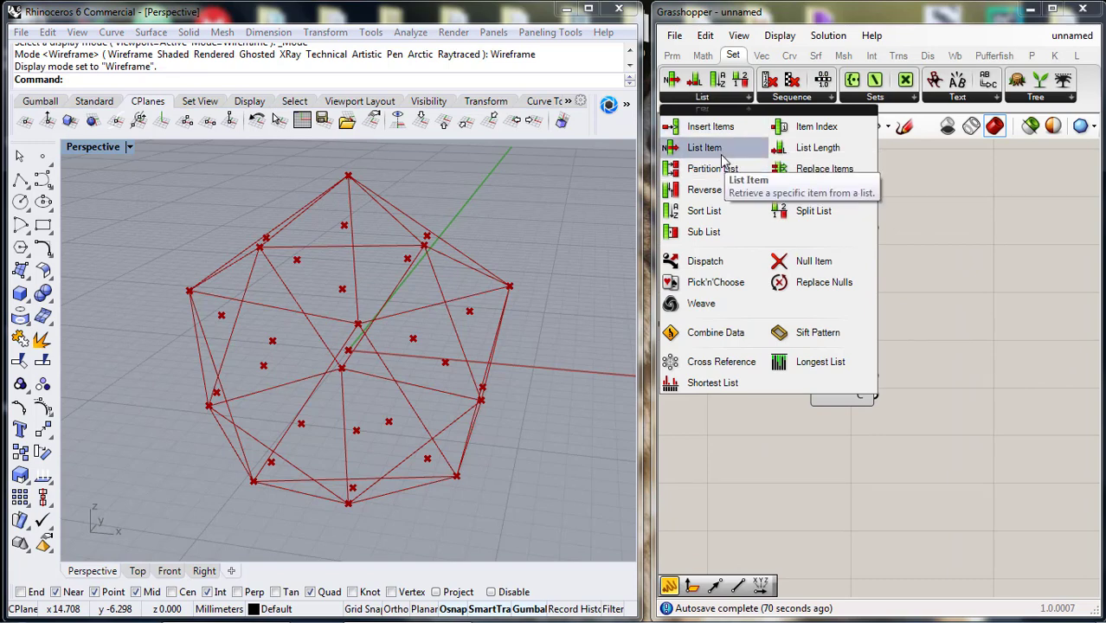
pyautogui.click(721, 157)
pyautogui.click(939, 296)
pyautogui.scroll(2, 939, 296)
pyautogui.moveTo(909, 339); pyautogui.dragTo(865, 328, button='right')
pyautogui.moveTo(888, 288); pyautogui.dragTo(969, 285)
# - Add a panel containing 0 and connect it to the List Item's index input
pyautogui.click(836, 321)
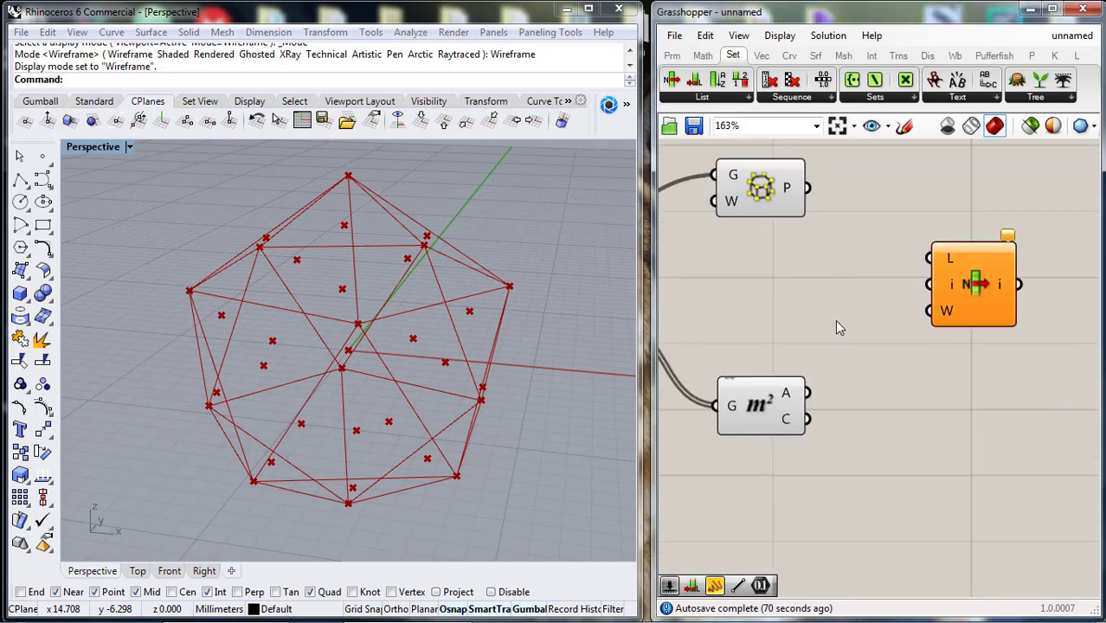
pyautogui.doubleClick(836, 323)
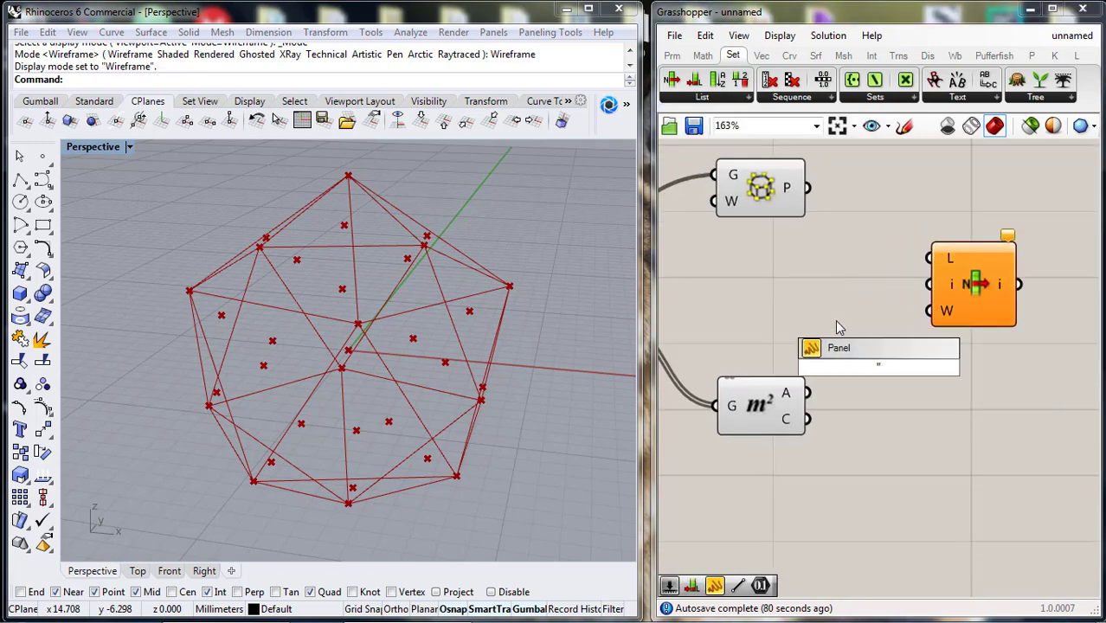
pyautogui.write('"0')
pyautogui.press('Return')
pyautogui.moveTo(903, 367); pyautogui.dragTo(915, 301)
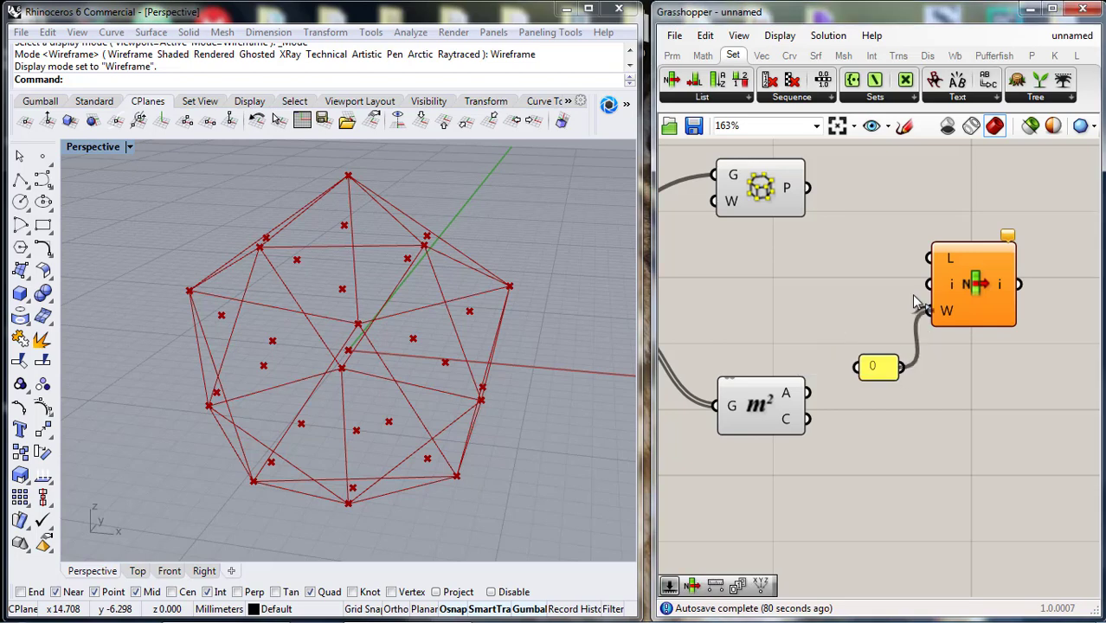
pyautogui.moveTo(878, 355); pyautogui.dragTo(872, 273)
pyautogui.click(867, 247)
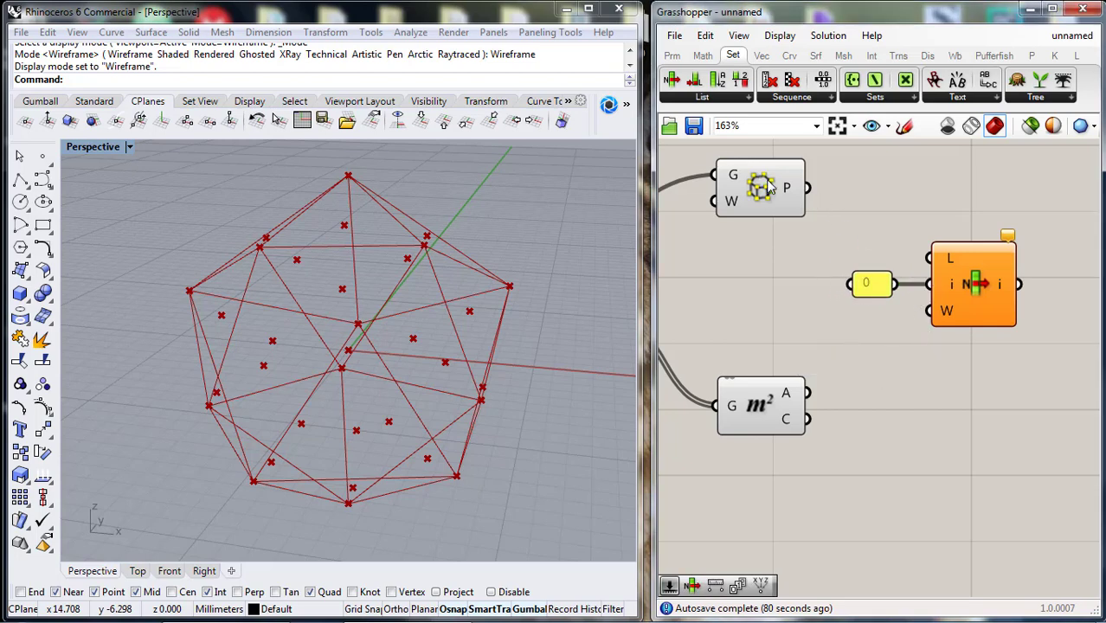
# - Move the List Item and its index panel below the Area component, and connect the area centroids to the list input
pyautogui.click(765, 183)
pyautogui.moveTo(582, 326); pyautogui.dragTo(145, 367, button='right')
pyautogui.click(771, 419)
pyautogui.moveTo(991, 219); pyautogui.dragTo(876, 299)
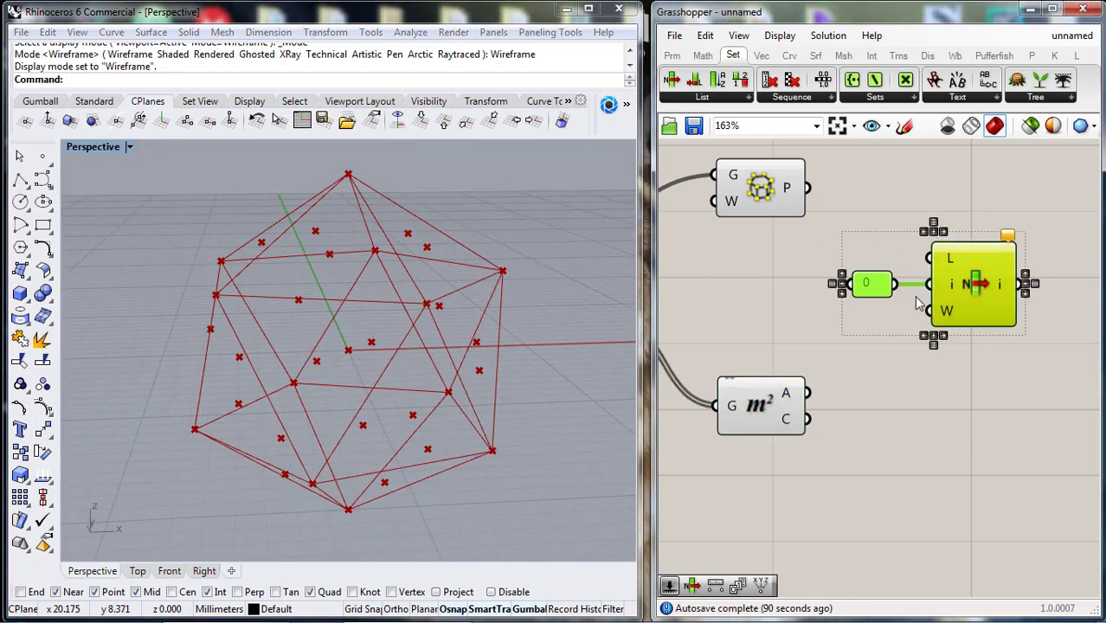
pyautogui.moveTo(980, 279); pyautogui.dragTo(916, 525)
pyautogui.click(846, 429)
pyautogui.moveTo(852, 446); pyautogui.dragTo(842, 359, button='right')
pyautogui.moveTo(851, 398); pyautogui.dragTo(853, 405)
pyautogui.click(896, 444)
pyautogui.moveTo(545, 333); pyautogui.dragTo(497, 350, button='right')
pyautogui.click(908, 212)
# - Add a Point parameter between the Vertices and Area branches and connect the constructed point to it
pyautogui.scroll(-2, 865, 290)
pyautogui.moveTo(865, 290); pyautogui.dragTo(1075, 358, button='right')
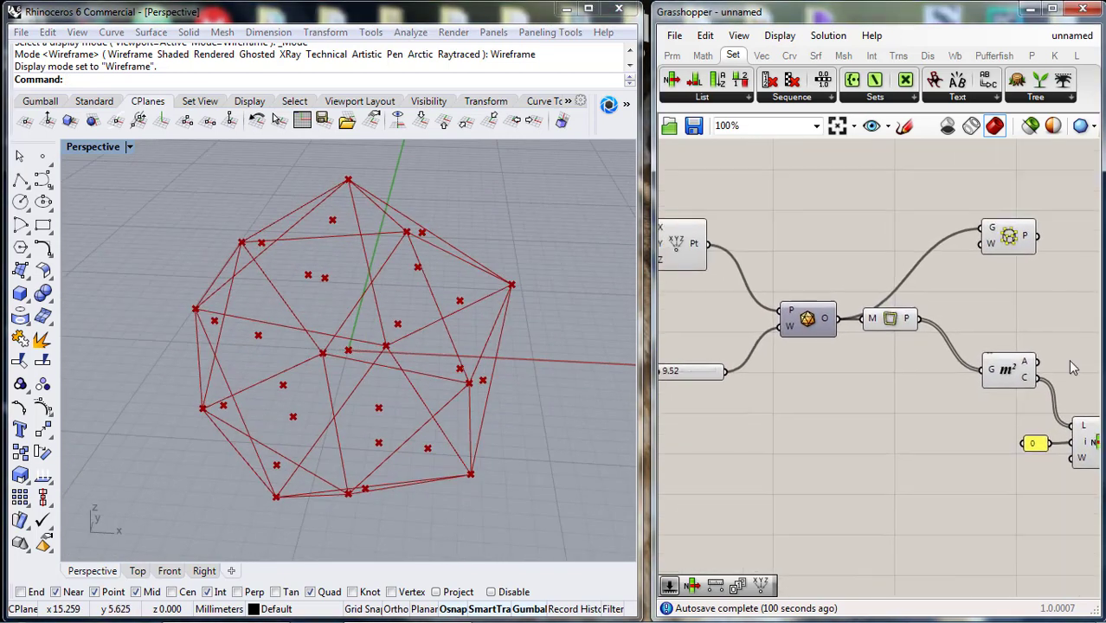
pyautogui.click(675, 57)
pyautogui.moveTo(671, 80); pyautogui.dragTo(777, 242)
pyautogui.moveTo(824, 275); pyautogui.dragTo(692, 238, button='right')
pyautogui.moveTo(667, 211); pyautogui.dragTo(935, 279)
pyautogui.moveTo(985, 325); pyautogui.dragTo(845, 325, button='right')
pyautogui.click(884, 250)
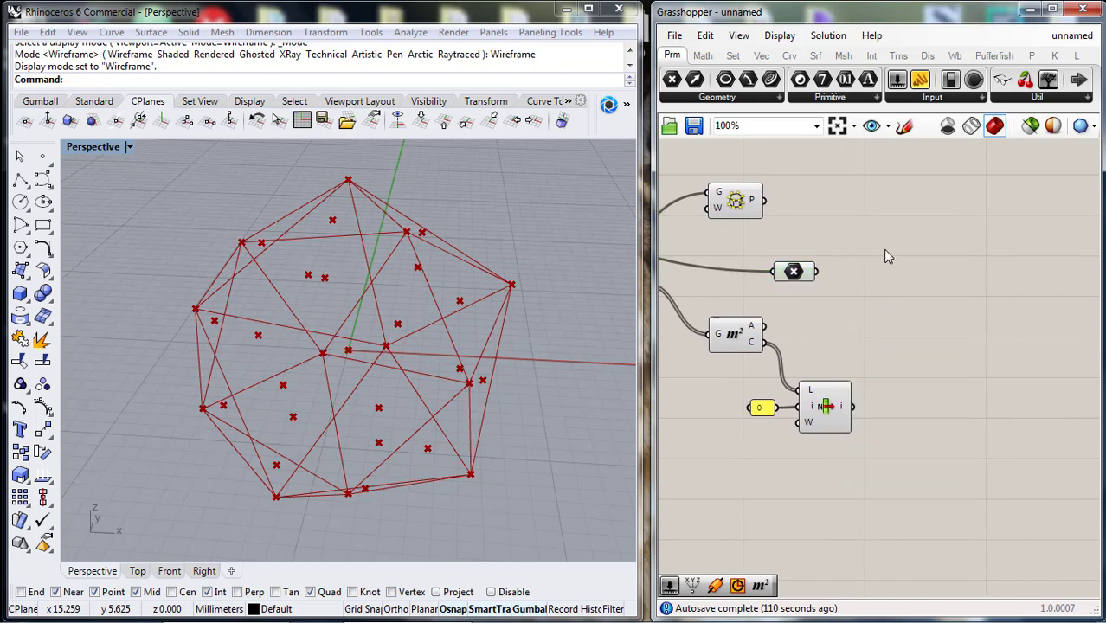
pyautogui.scroll(2, 890, 263)
pyautogui.moveTo(764, 278); pyautogui.dragTo(819, 278)
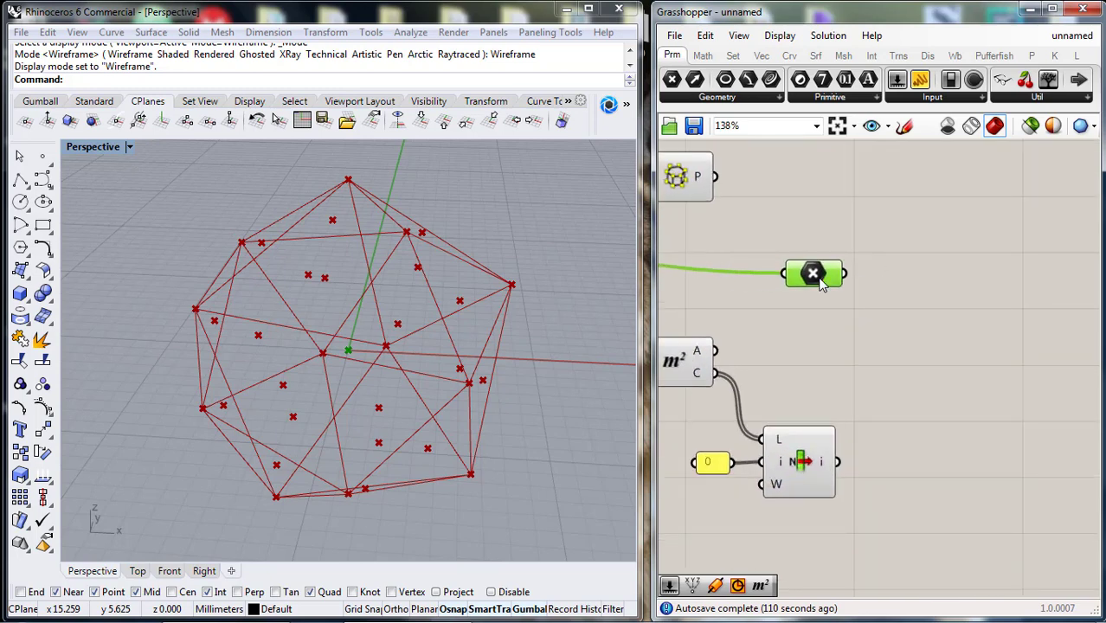
# - Add a Distance component with the Point parameter as A and the selected centroid from List Item as B
pyautogui.doubleClick(907, 344)
pyautogui.write('dis')
pyautogui.click(856, 305)
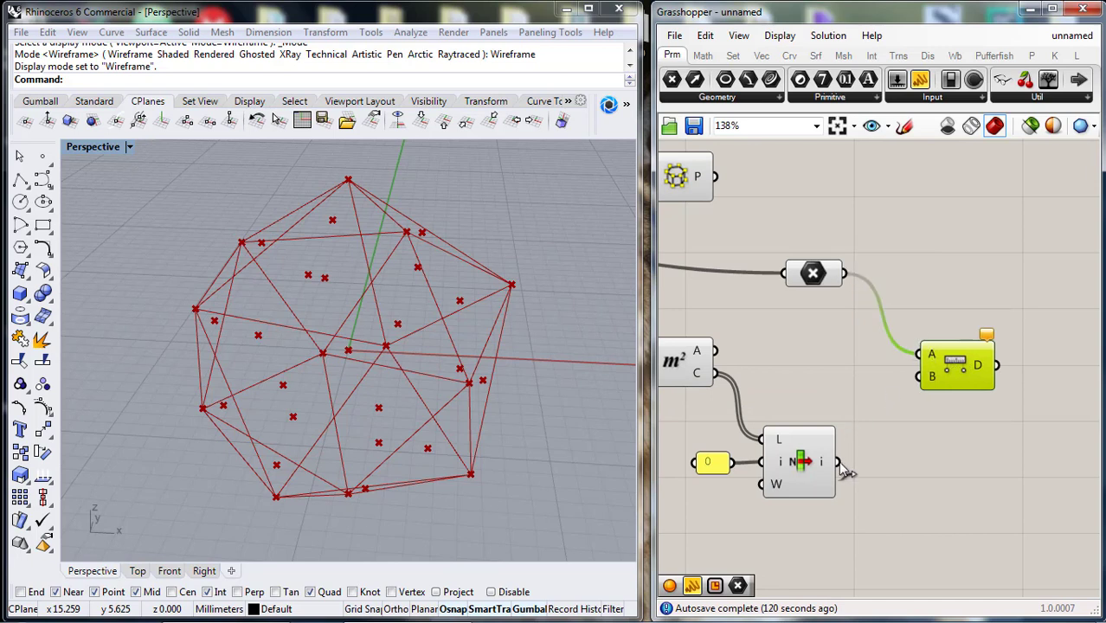
pyautogui.moveTo(837, 462); pyautogui.dragTo(915, 378)
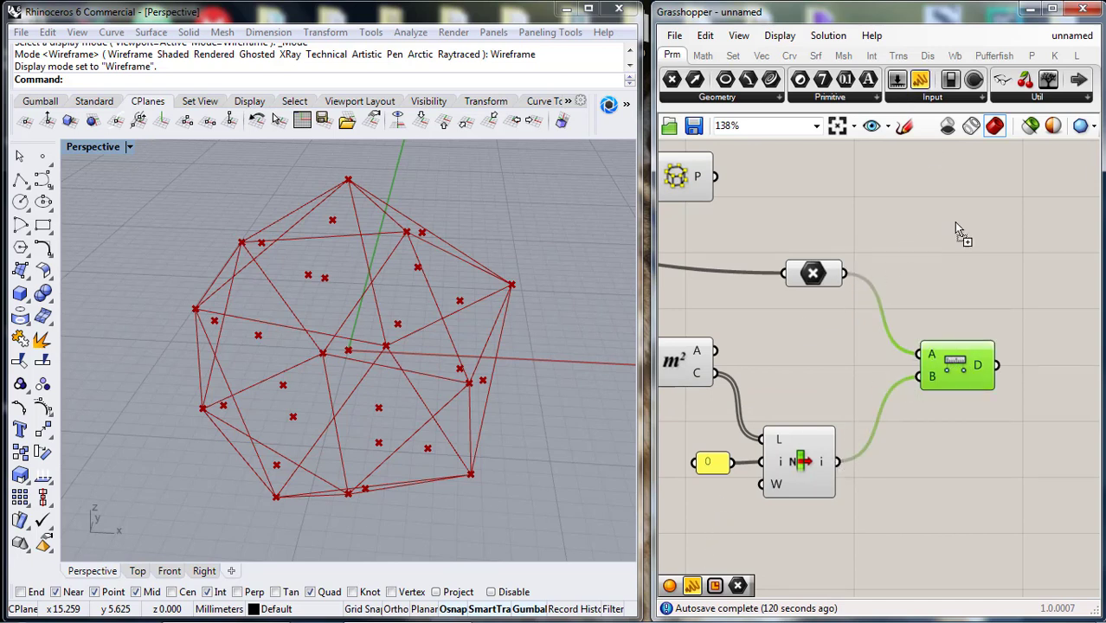
# - Add a panel above the Distance component, connect the distance output to it, and shrink the panel
pyautogui.moveTo(955, 227); pyautogui.dragTo(970, 245)
pyautogui.moveTo(997, 286); pyautogui.dragTo(820, 252, button='right')
pyautogui.moveTo(820, 252); pyautogui.dragTo(990, 269)
pyautogui.moveTo(822, 330); pyautogui.dragTo(881, 228)
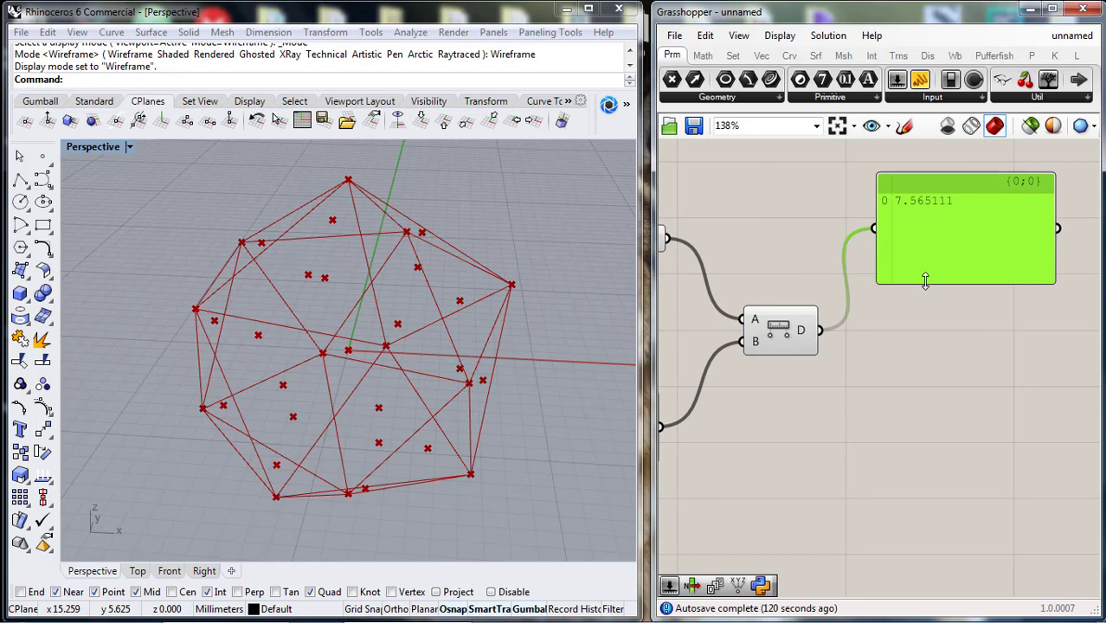
pyautogui.moveTo(1047, 281); pyautogui.dragTo(969, 230)
pyautogui.click(903, 376)
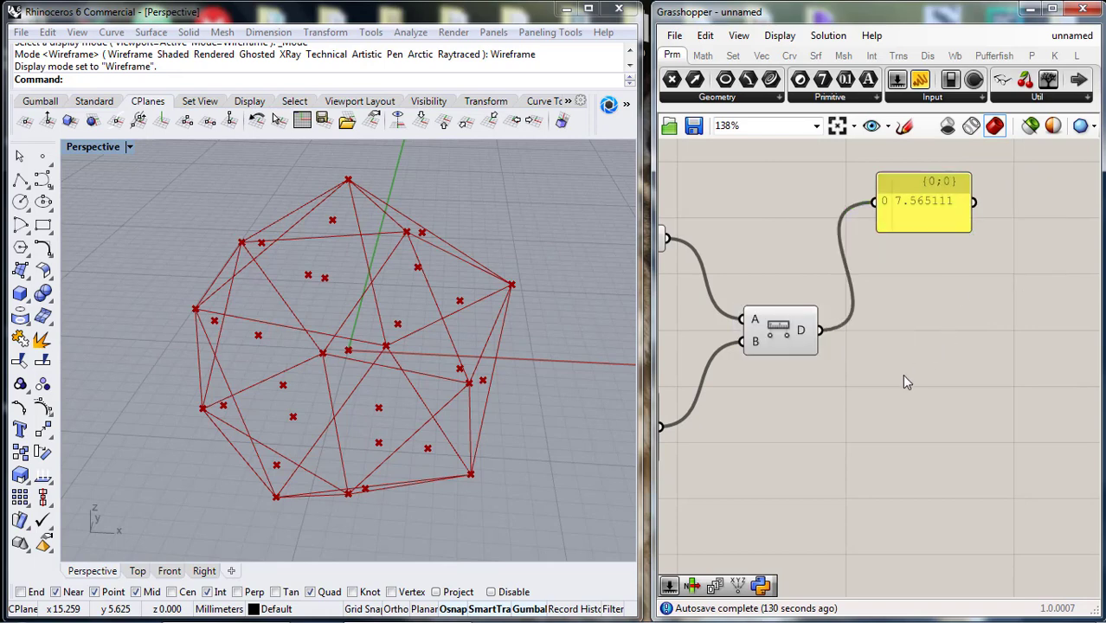
# - Add a Sphere component to the right of the Distance component, below the panel
pyautogui.scroll(-3, 901, 379)
pyautogui.doubleClick(880, 387)
pyautogui.write('sph')
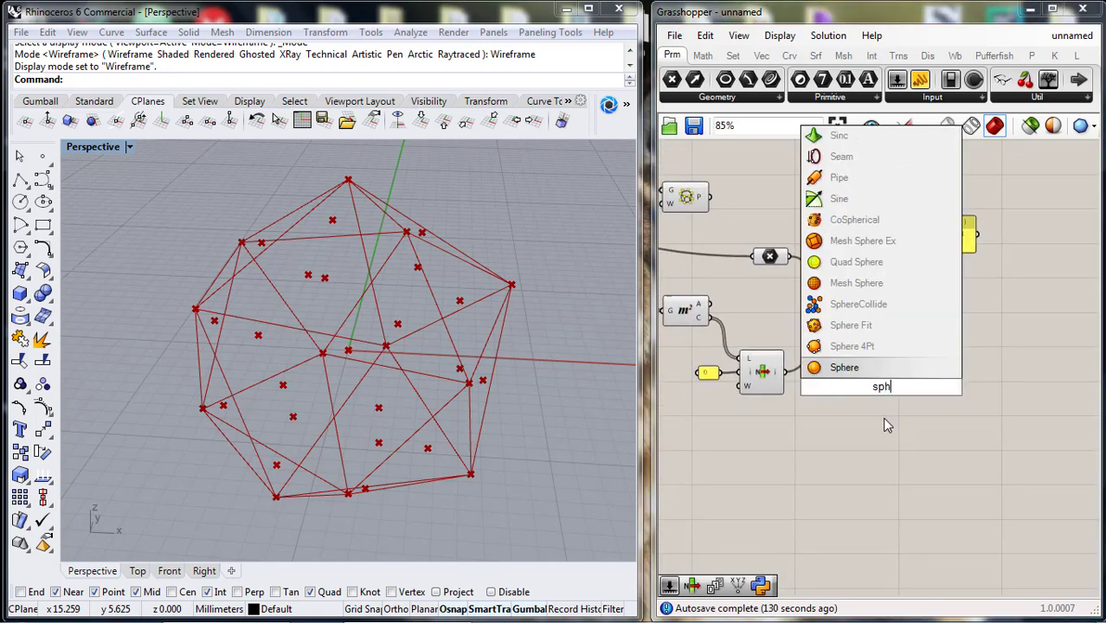
pyautogui.click(847, 367)
pyautogui.moveTo(875, 384); pyautogui.dragTo(801, 389, button='right')
pyautogui.moveTo(806, 396); pyautogui.dragTo(891, 366)
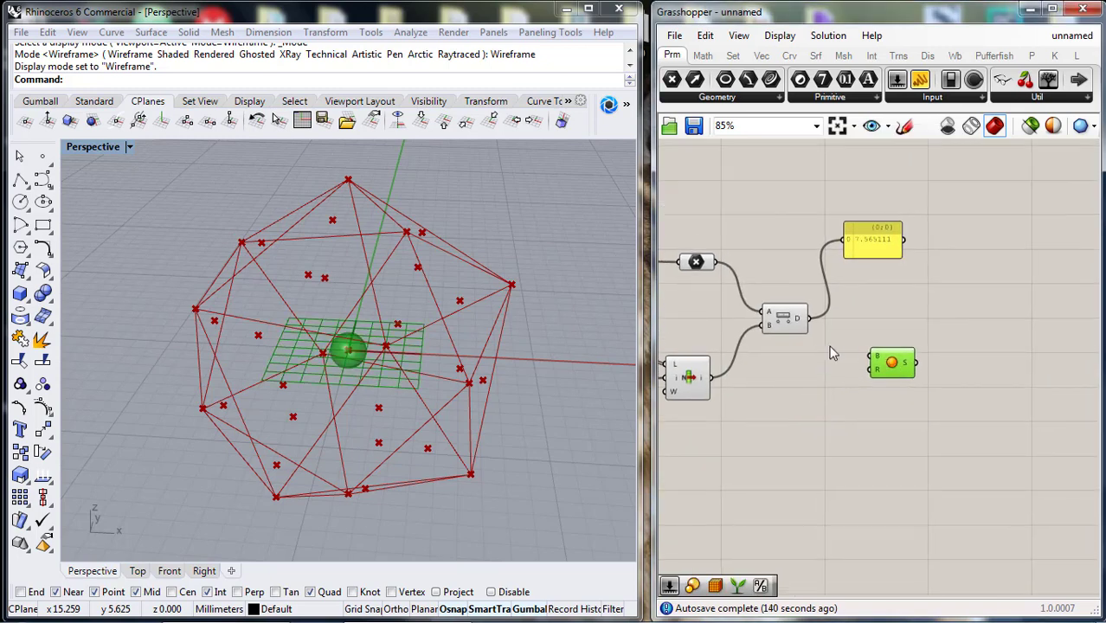
# - Move the Sphere above the distance panel, and connect the Point parameter to its base and the distance to its radius
pyautogui.moveTo(833, 352); pyautogui.dragTo(951, 393, button='right')
pyautogui.middleClick(948, 391)
pyautogui.click(1015, 392)
pyautogui.moveTo(1016, 391); pyautogui.dragTo(1016, 338)
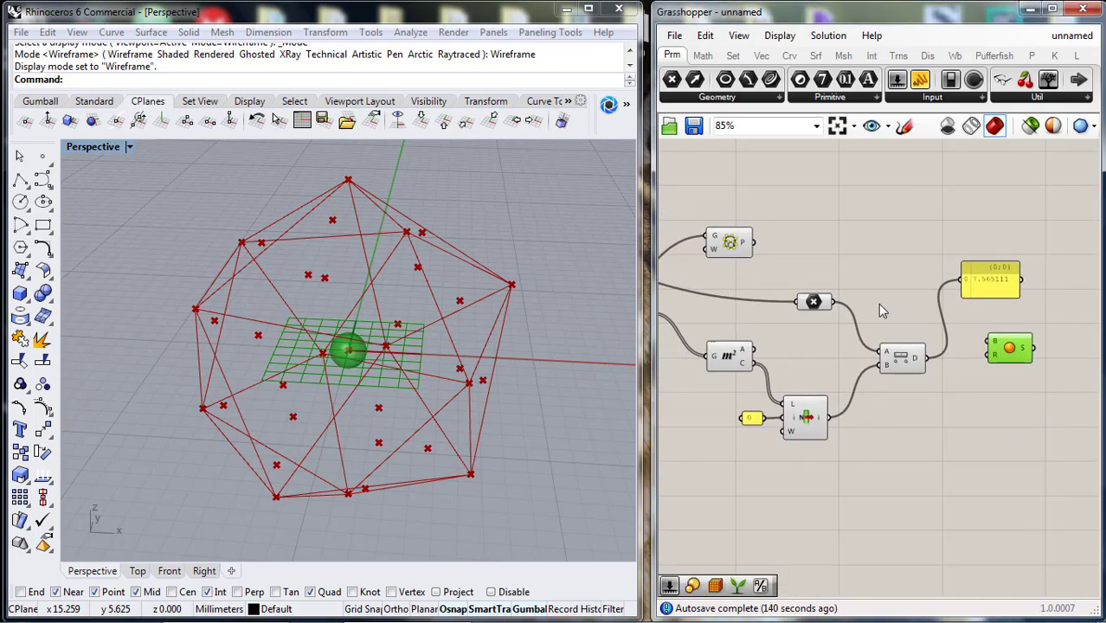
pyautogui.moveTo(969, 310); pyautogui.dragTo(996, 210)
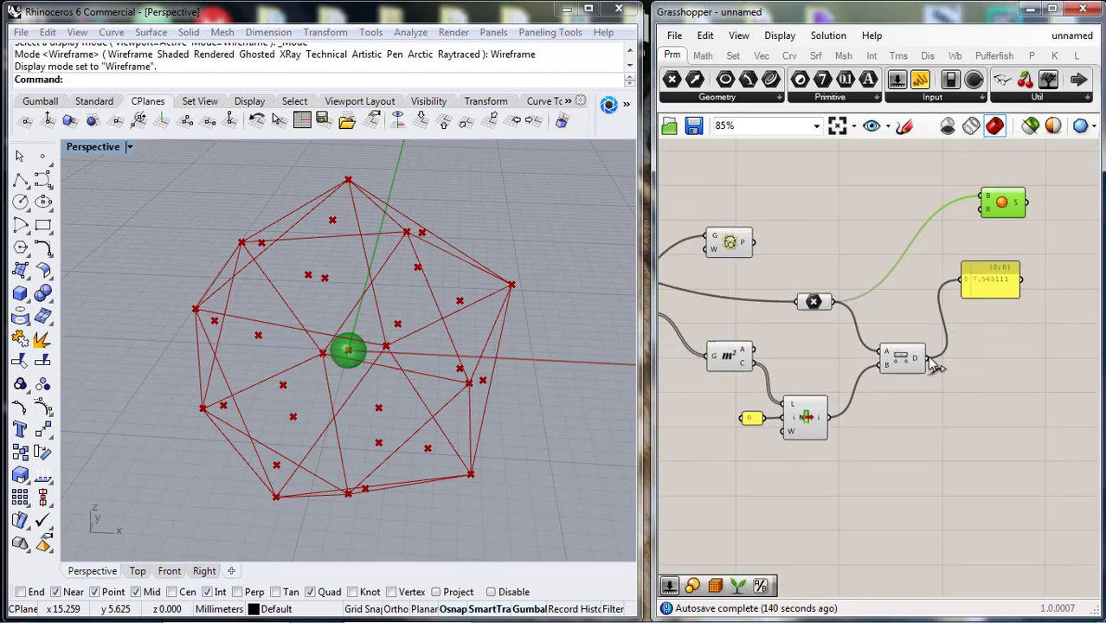
pyautogui.moveTo(993, 294); pyautogui.dragTo(1004, 338)
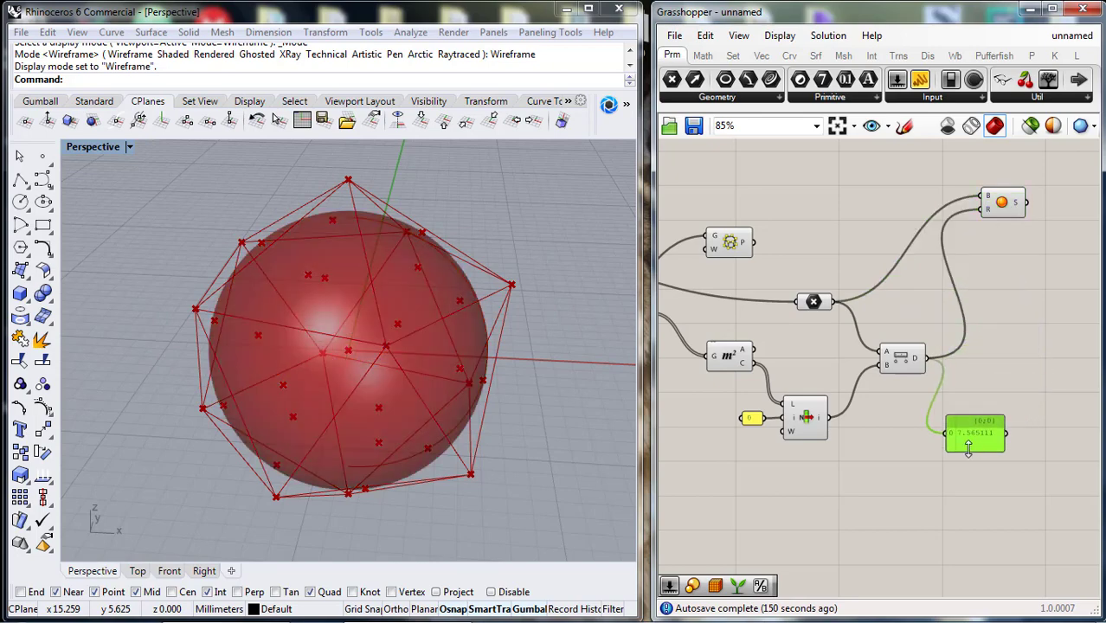
pyautogui.moveTo(350, 385); pyautogui.dragTo(399, 357, button='right')
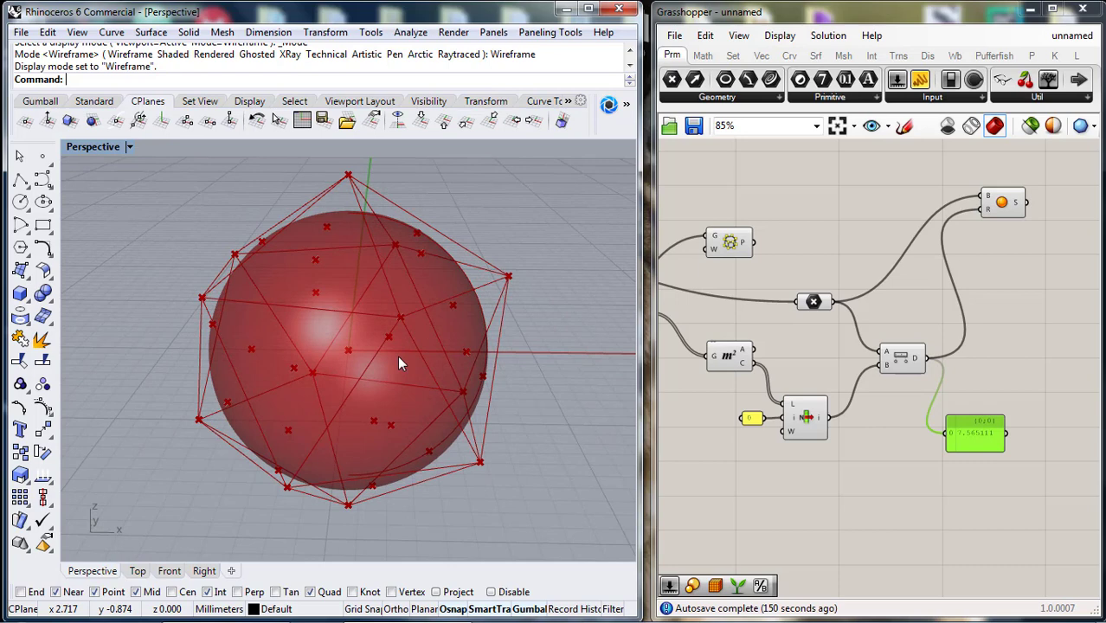
# - Duplicate the Sphere component together with its base and radius connections
pyautogui.moveTo(991, 214); pyautogui.dragTo(996, 198)
pyautogui.moveTo(996, 198); pyautogui.dragTo(901, 199, button='right')
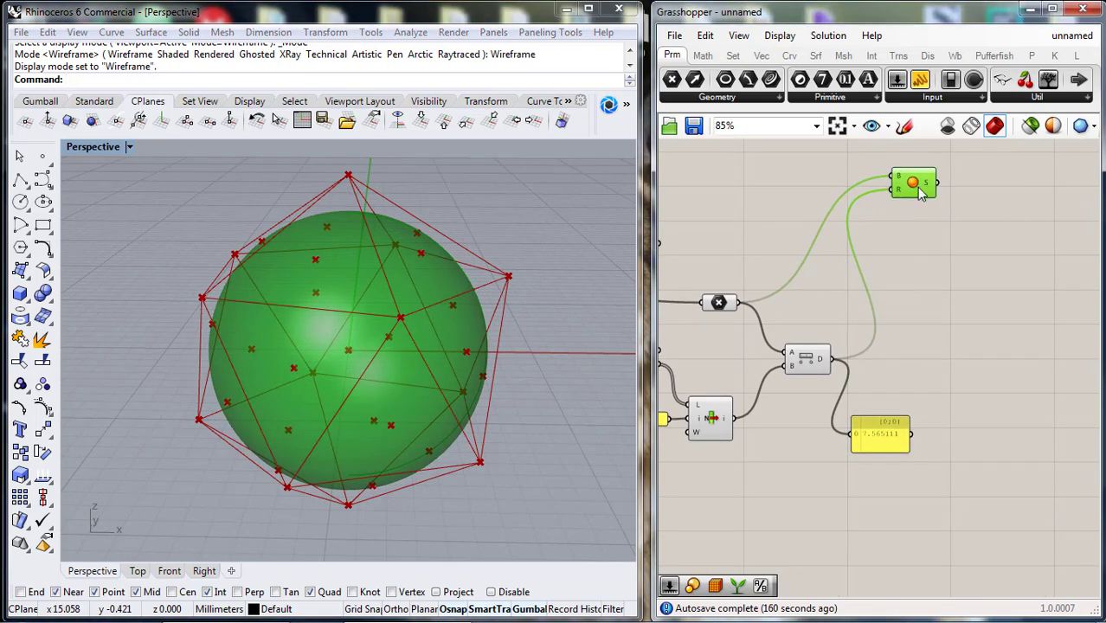
pyautogui.moveTo(918, 187)
pyautogui.keyDown('alt'); pyautogui.mouseDown()
pyautogui.moveTo(944, 236)
pyautogui.moveTo(939, 186)
pyautogui.mouseUp(); pyautogui.keyUp('alt')
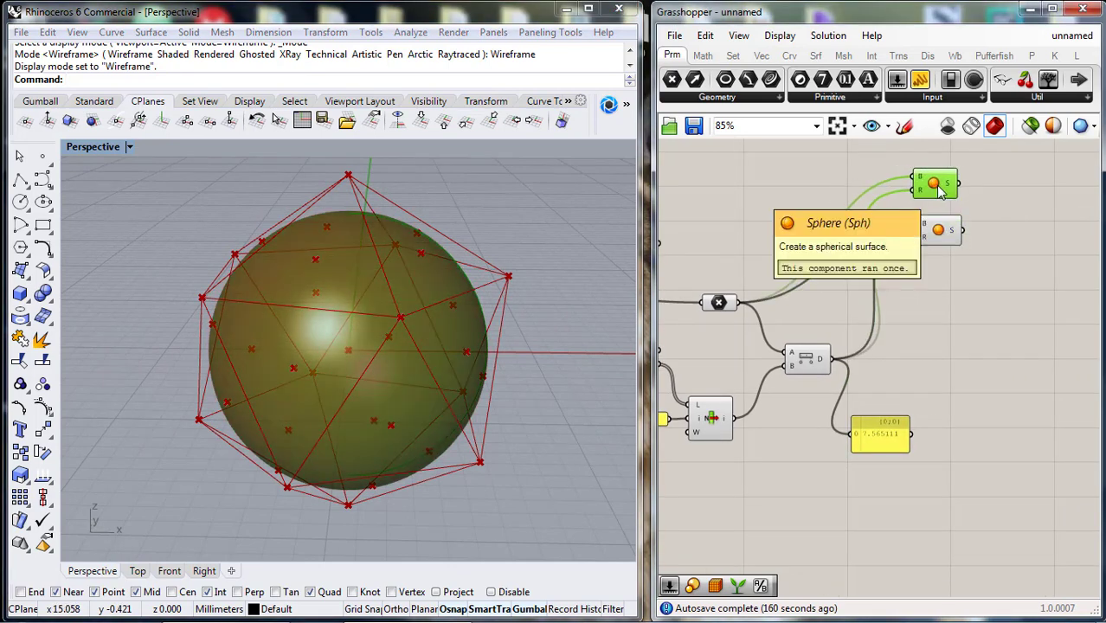
# - Add a Subtraction component below the two Spheres and connect the distance output to its A input
pyautogui.click(702, 55)
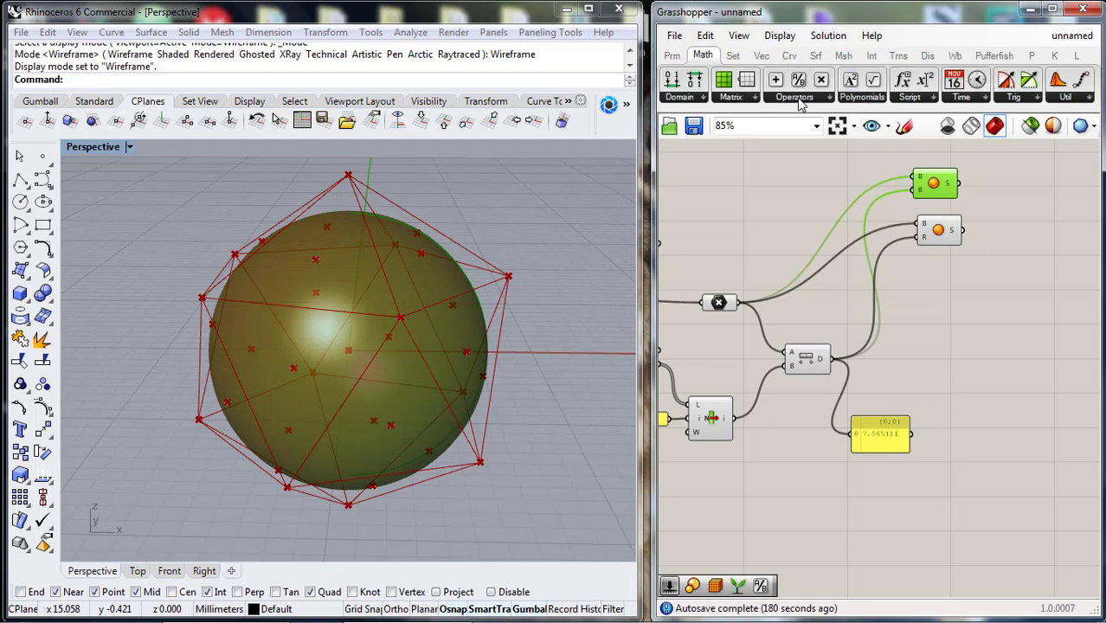
pyautogui.click(799, 100)
pyautogui.click(919, 169)
pyautogui.click(976, 332)
pyautogui.scroll(3, 987, 300)
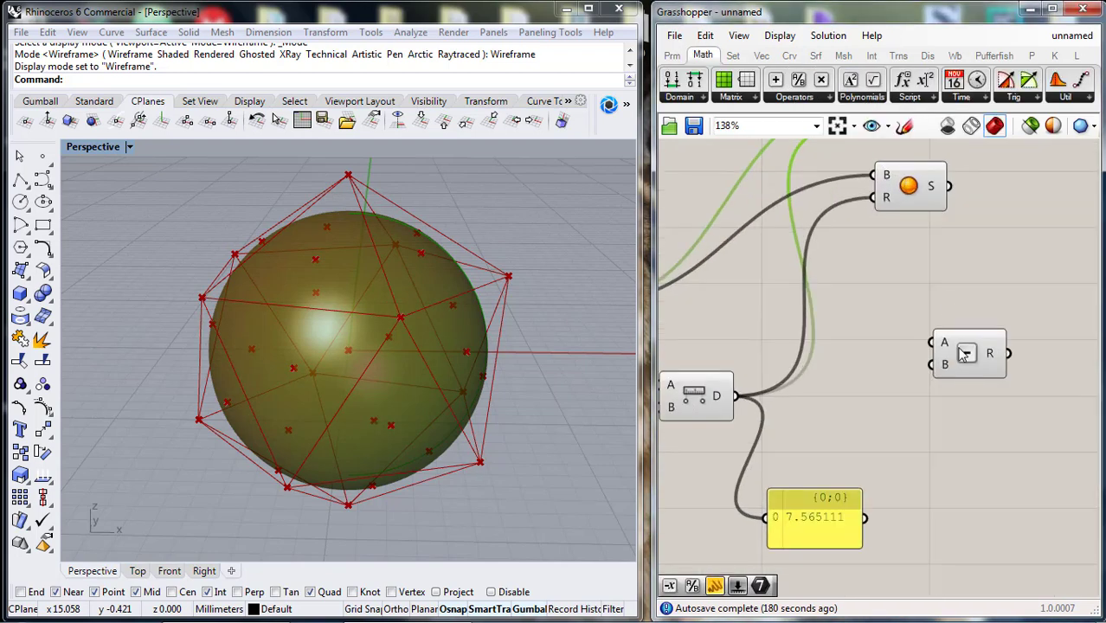
pyautogui.moveTo(959, 347); pyautogui.dragTo(927, 325)
pyautogui.moveTo(915, 320); pyautogui.dragTo(992, 334, button='right')
pyautogui.moveTo(814, 408); pyautogui.dragTo(980, 336)
pyautogui.scroll(-3, 977, 397)
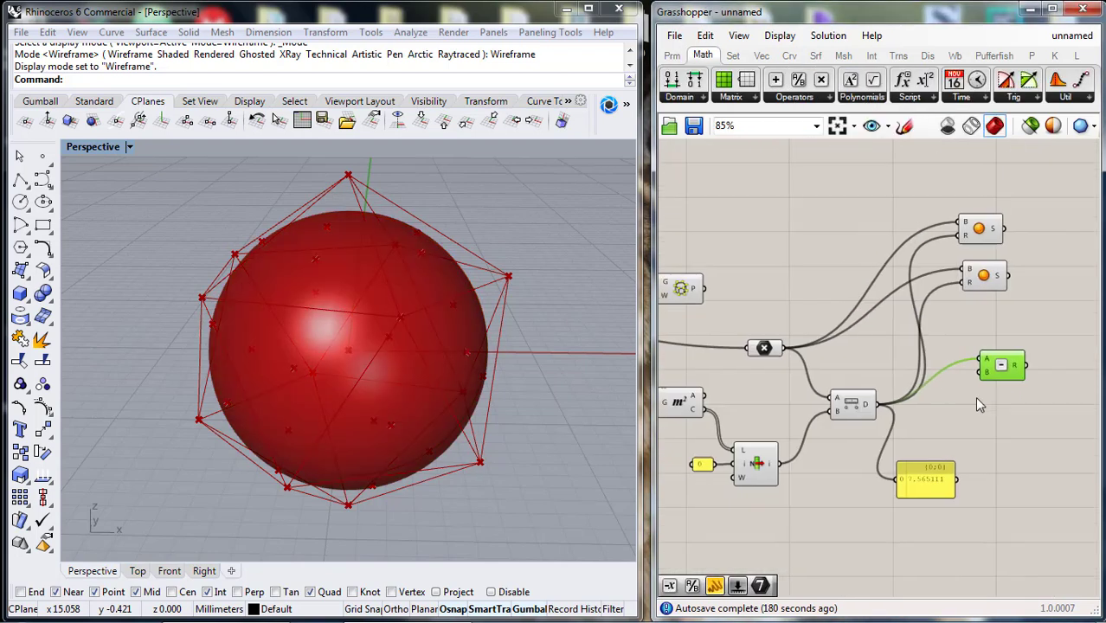
# - Move the two Spheres further right and feed the Subtraction result into the lower Sphere's radius
pyautogui.moveTo(976, 397); pyautogui.dragTo(838, 386, button='right')
pyautogui.moveTo(905, 189); pyautogui.dragTo(986, 250)
pyautogui.click(939, 311)
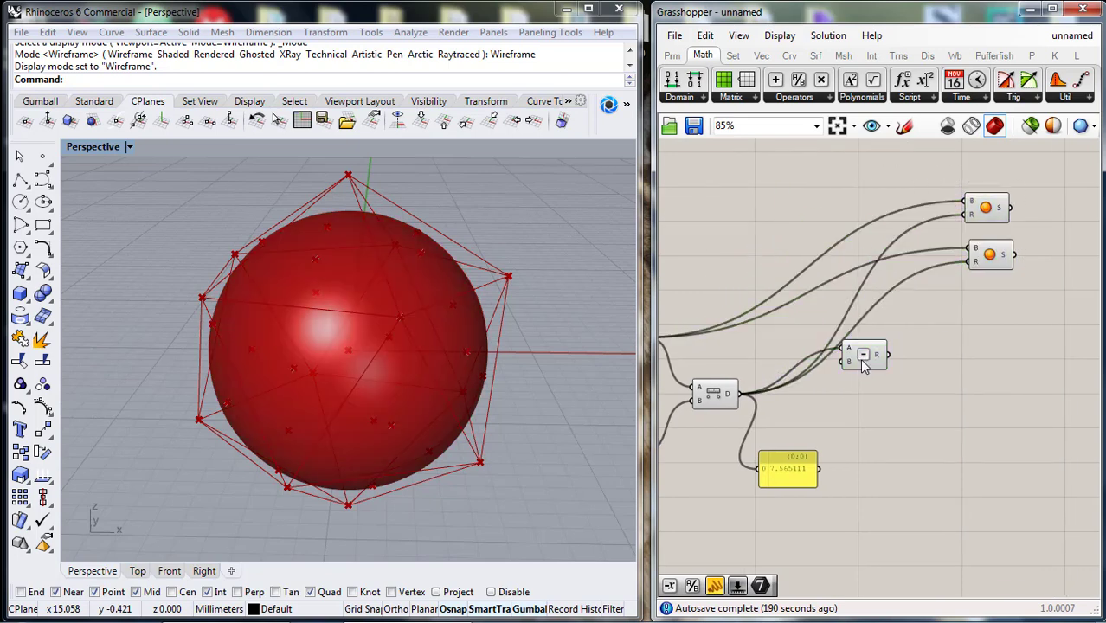
pyautogui.moveTo(863, 365); pyautogui.dragTo(921, 300)
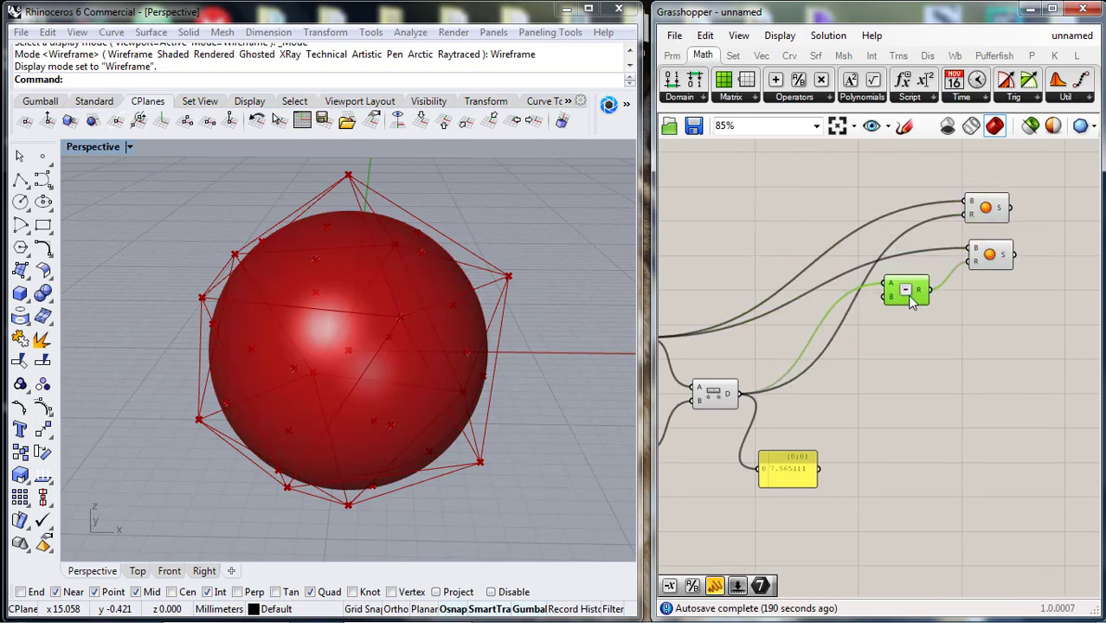
# - Create a number slider from the value 5.00 and connect it to the Subtraction's B input
pyautogui.doubleClick(882, 381)
pyautogui.write('0')
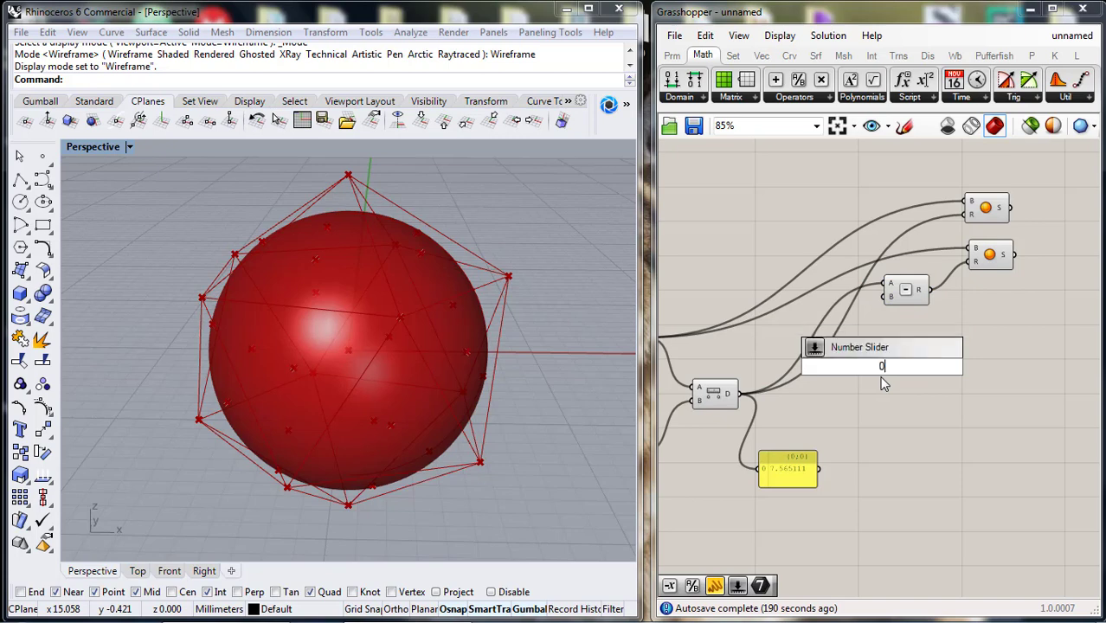
pyautogui.write('.')
pyautogui.press('BackSpace')
pyautogui.press('BackSpace')
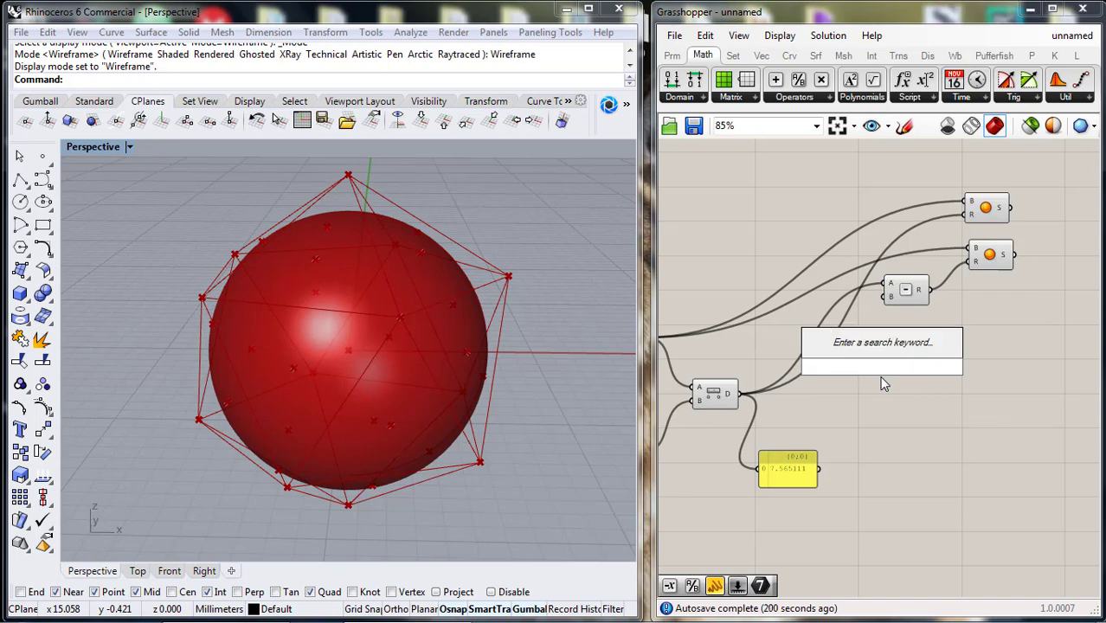
pyautogui.write('5.00')
pyautogui.press('Return')
pyautogui.scroll(3, 883, 378)
pyautogui.moveTo(1004, 415); pyautogui.dragTo(915, 302)
pyautogui.moveTo(923, 415); pyautogui.dragTo(741, 306)
# - Set the subtraction slider to 0.91 and place it up and to the left of the Subtraction component
pyautogui.scroll(-3, 951, 362)
pyautogui.moveTo(952, 361); pyautogui.dragTo(1051, 323, button='right')
pyautogui.click(890, 243)
pyautogui.moveTo(891, 256); pyautogui.dragTo(878, 207)
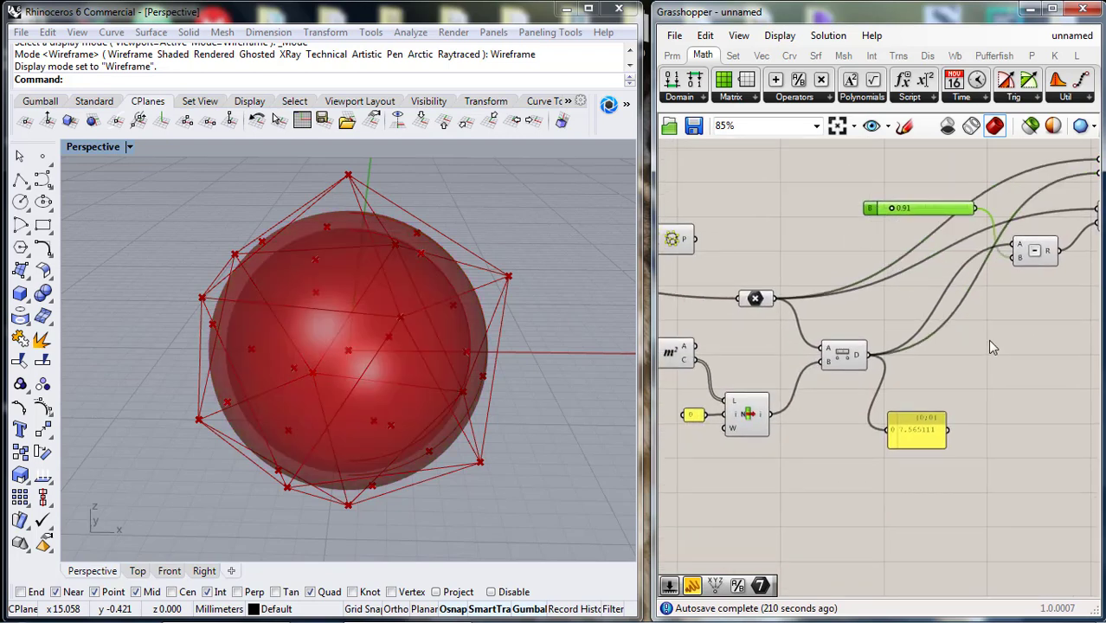
pyautogui.click(1003, 352)
pyautogui.moveTo(1014, 363); pyautogui.dragTo(979, 303, button='right')
# - Add two Point parameters below the List Item and connect the Area centroids to the upper one
pyautogui.moveTo(773, 409); pyautogui.dragTo(875, 440, button='right')
pyautogui.click(781, 319)
pyautogui.click(797, 407)
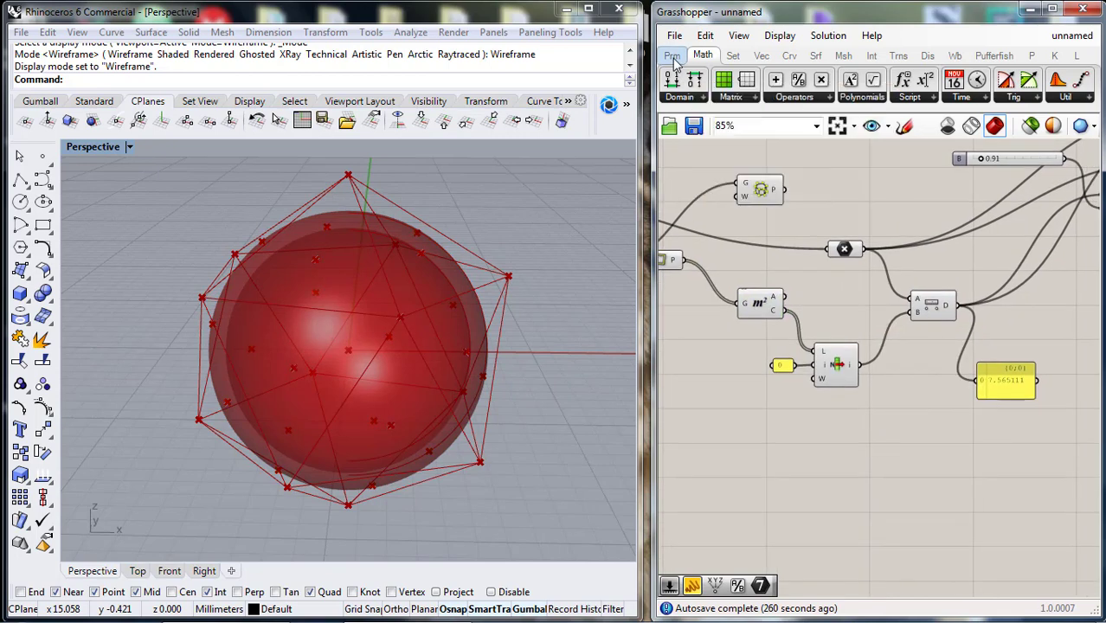
pyautogui.click(673, 56)
pyautogui.keyDown('alt'); pyautogui.moveTo(897, 442); pyautogui.dragTo(899, 515); pyautogui.keyUp('alt')
pyautogui.moveTo(949, 445); pyautogui.dragTo(880, 441, button='right')
pyautogui.rightClick(831, 413)
pyautogui.click(787, 404)
pyautogui.moveTo(788, 404); pyautogui.dragTo(890, 408, button='right')
pyautogui.moveTo(818, 314); pyautogui.dragTo(915, 444)
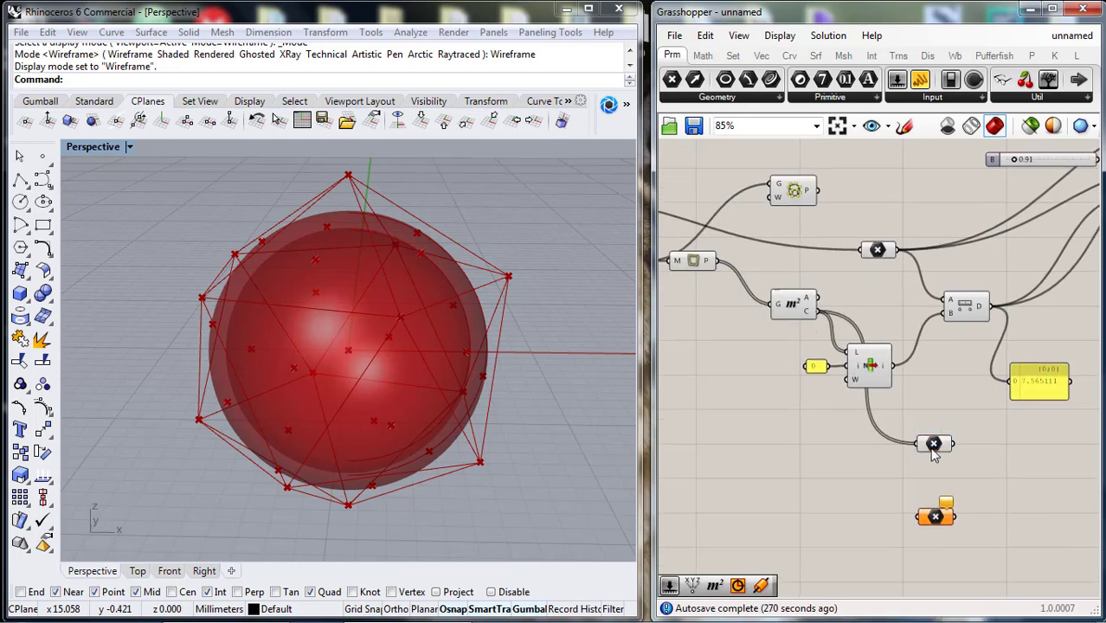
# - Disable the preview of the Area component
pyautogui.click(929, 448)
pyautogui.moveTo(795, 443); pyautogui.dragTo(813, 455, button='right')
pyautogui.click(809, 315)
pyautogui.middleClick(807, 313)
pyautogui.click(847, 261)
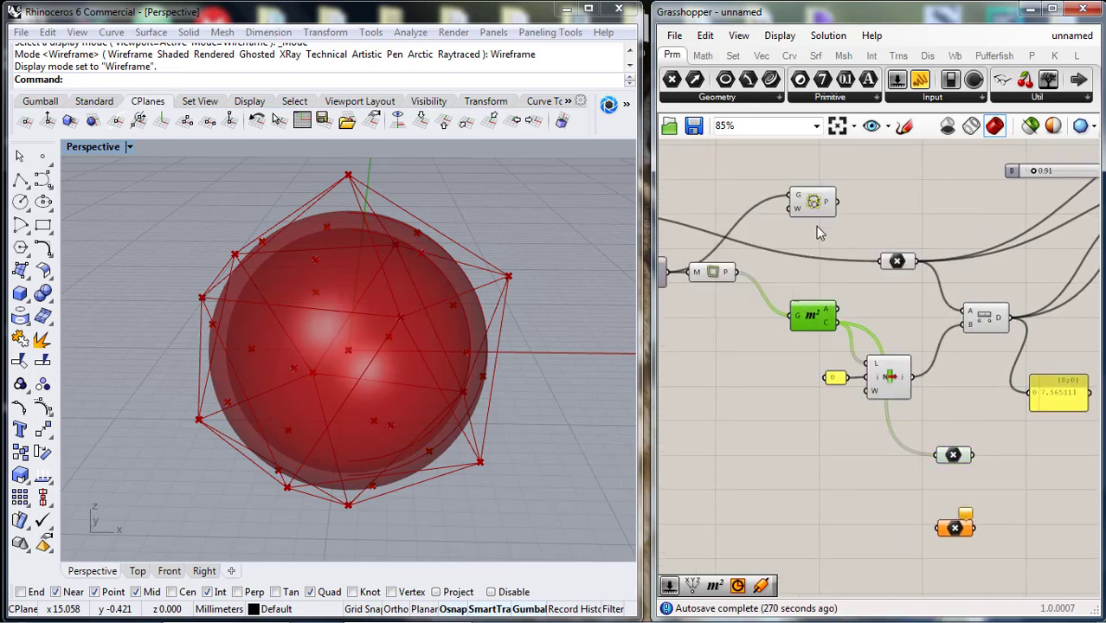
pyautogui.click(815, 210)
# - Place the empty Point parameter above the centroid one and connect the Vertices output to it
pyautogui.moveTo(987, 450); pyautogui.dragTo(905, 444, button='right')
pyautogui.click(920, 481)
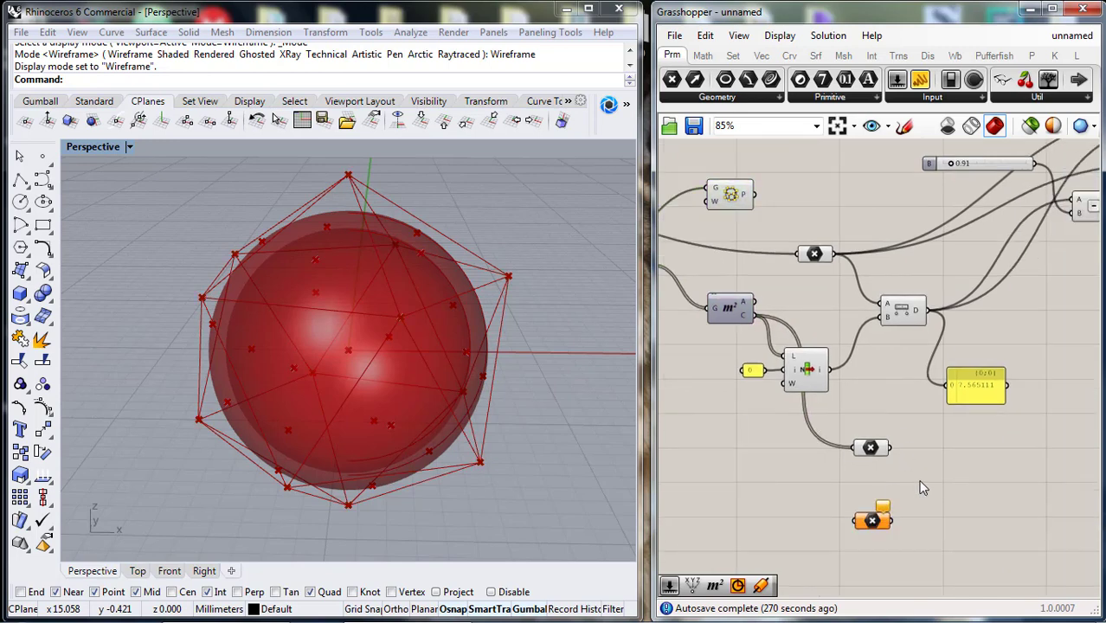
pyautogui.moveTo(873, 450); pyautogui.dragTo(872, 478)
pyautogui.moveTo(874, 521); pyautogui.dragTo(879, 424)
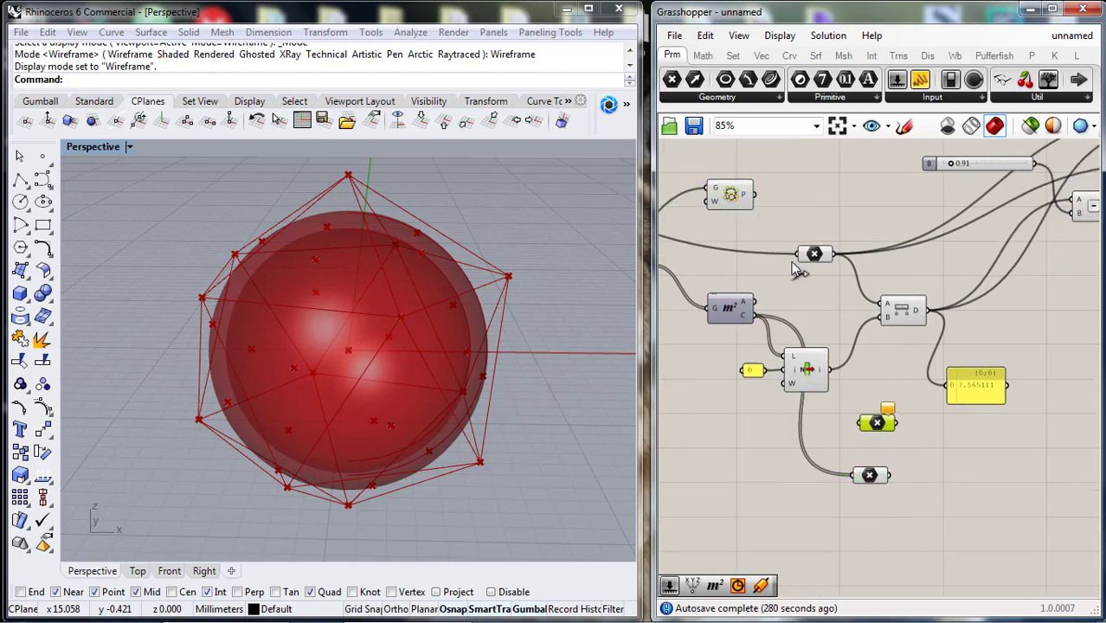
pyautogui.moveTo(754, 195); pyautogui.dragTo(859, 420)
# - Move both Point parameters to the right below the Subtraction component and space them apart vertically
pyautogui.moveTo(914, 393); pyautogui.dragTo(840, 509)
pyautogui.moveTo(868, 475); pyautogui.dragTo(1049, 333)
pyautogui.moveTo(1054, 357); pyautogui.dragTo(782, 381, button='right')
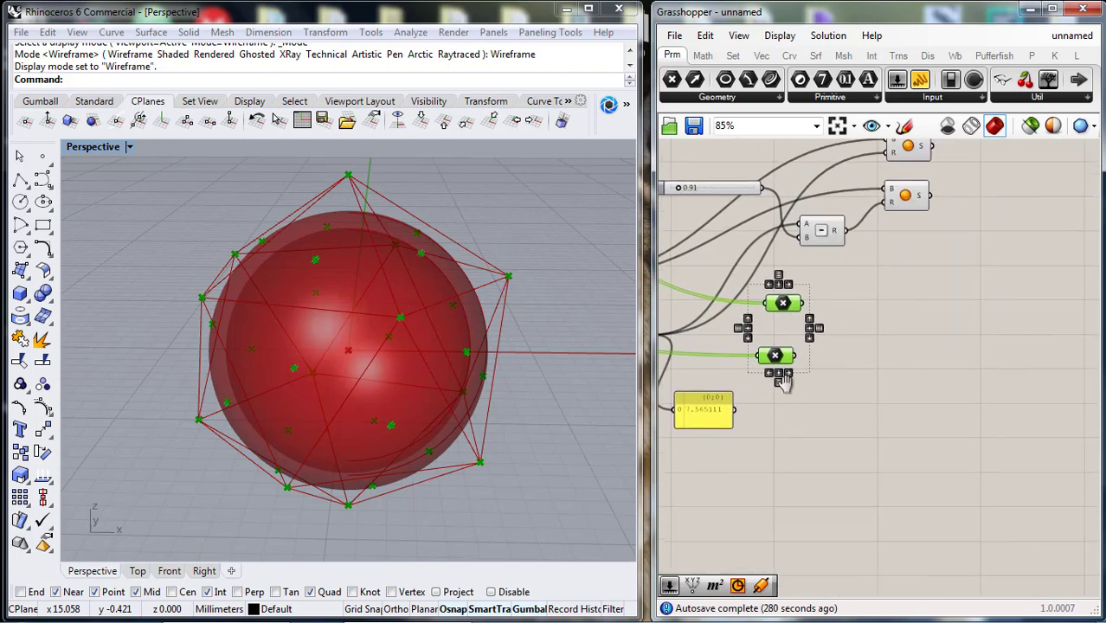
pyautogui.moveTo(777, 353); pyautogui.dragTo(891, 439)
pyautogui.click(897, 415)
pyautogui.moveTo(898, 389); pyautogui.dragTo(898, 385)
pyautogui.moveTo(430, 381); pyautogui.dragTo(575, 357, button='right')
pyautogui.click(959, 389)
# - Add a Plane Normal component and connect the centroid Point parameter to both its origin and Z-axis inputs
pyautogui.click(762, 56)
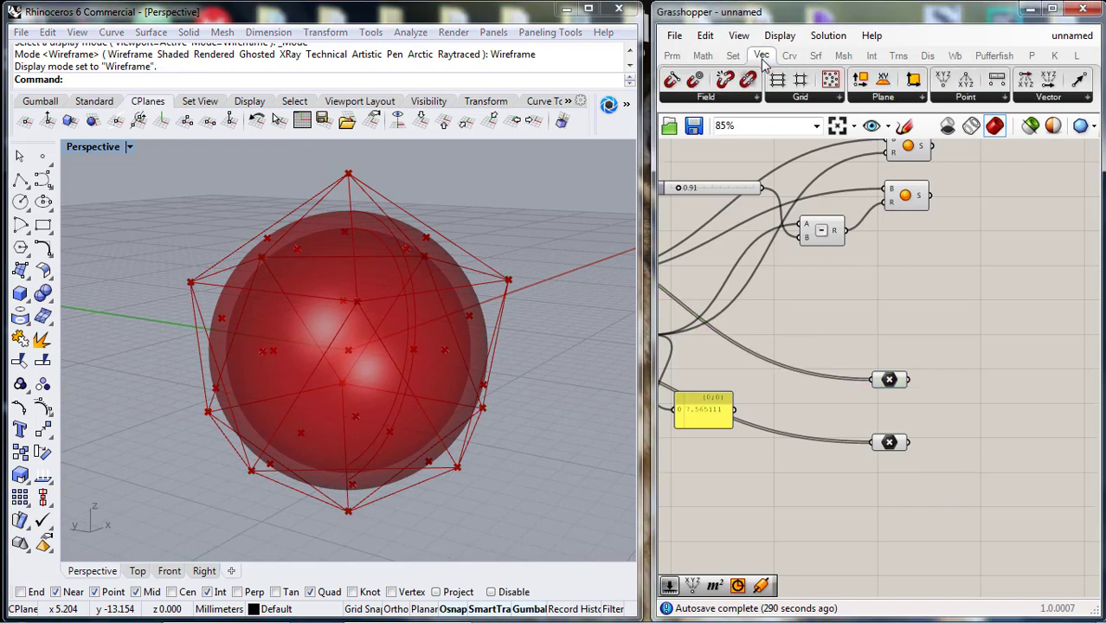
pyautogui.click(869, 96)
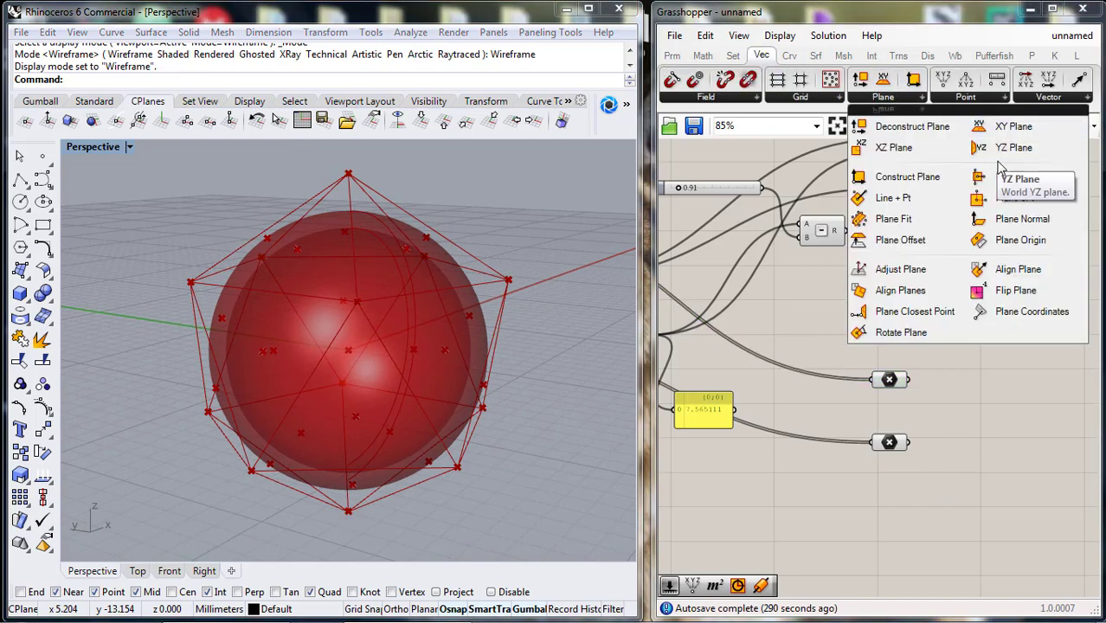
pyautogui.click(1004, 219)
pyautogui.click(991, 430)
pyautogui.scroll(4, 951, 454)
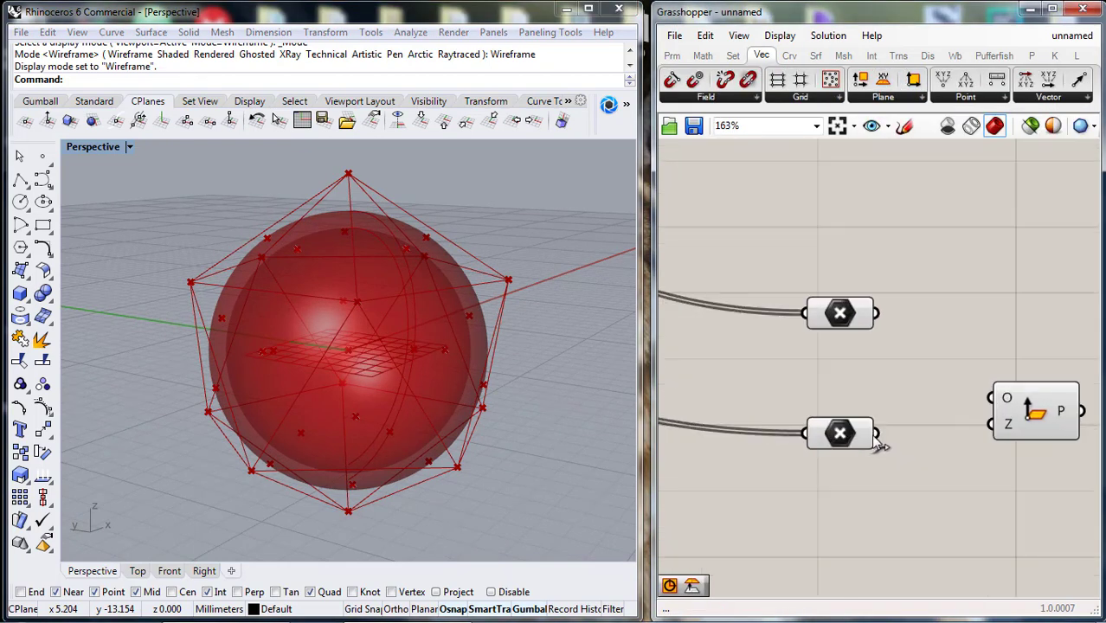
pyautogui.moveTo(992, 390); pyautogui.dragTo(994, 426)
pyautogui.moveTo(1030, 416); pyautogui.dragTo(1020, 483)
pyautogui.click(993, 409)
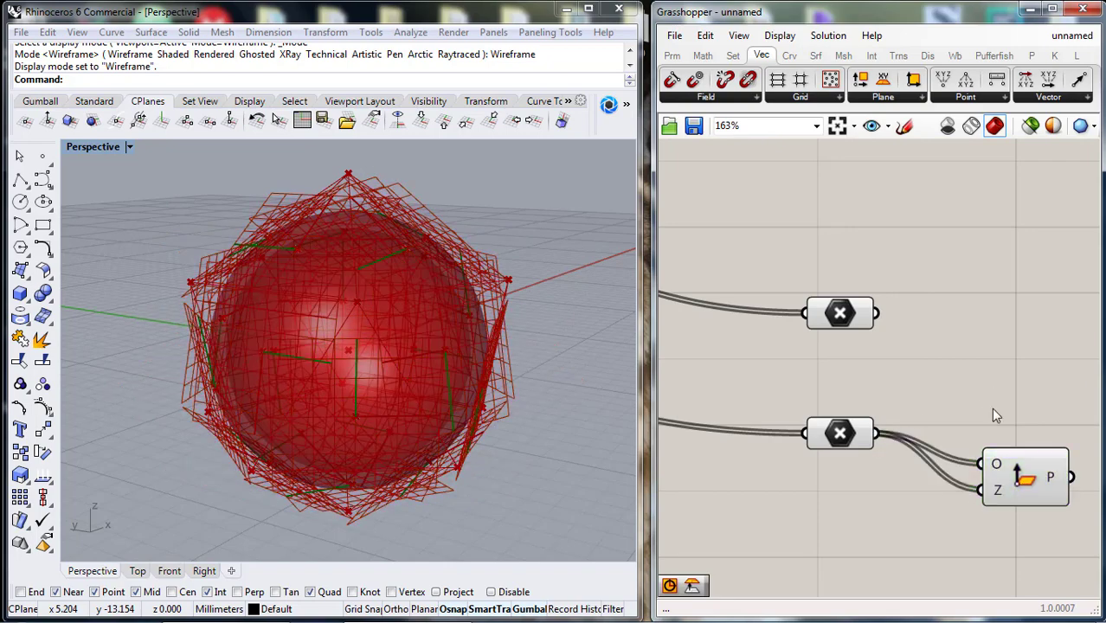
# - Align the Plane Normal component with the lower Point parameter and disable its preview
pyautogui.scroll(-2, 992, 409)
pyautogui.moveTo(992, 409); pyautogui.dragTo(866, 400, button='right')
pyautogui.moveTo(895, 445); pyautogui.dragTo(903, 416)
pyautogui.click(876, 360)
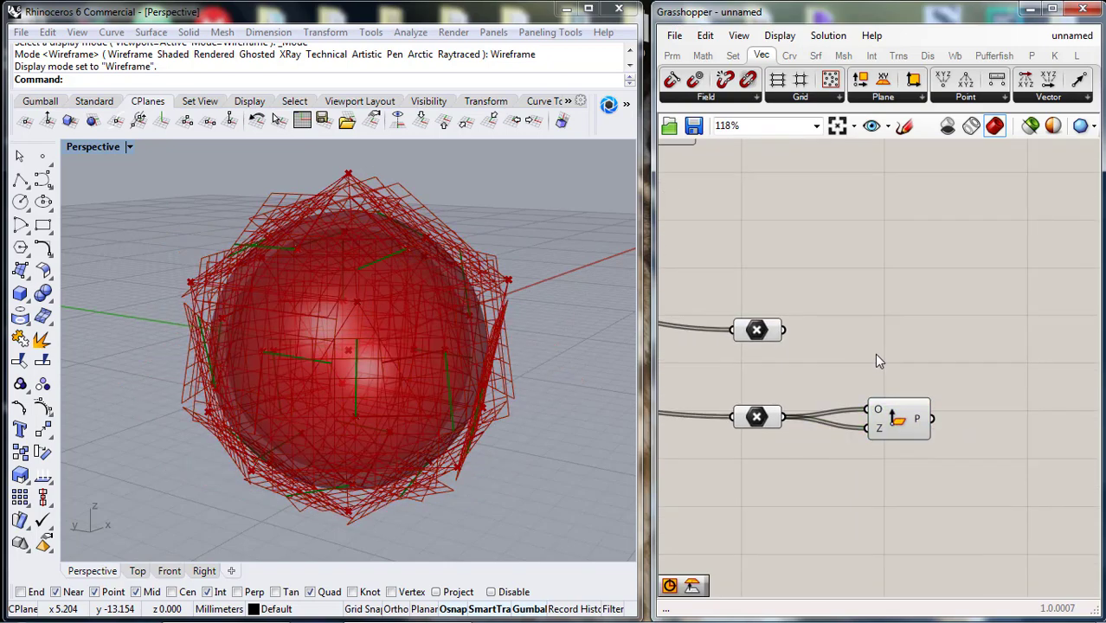
pyautogui.click(898, 422)
pyautogui.middleClick(897, 421)
pyautogui.click(946, 371)
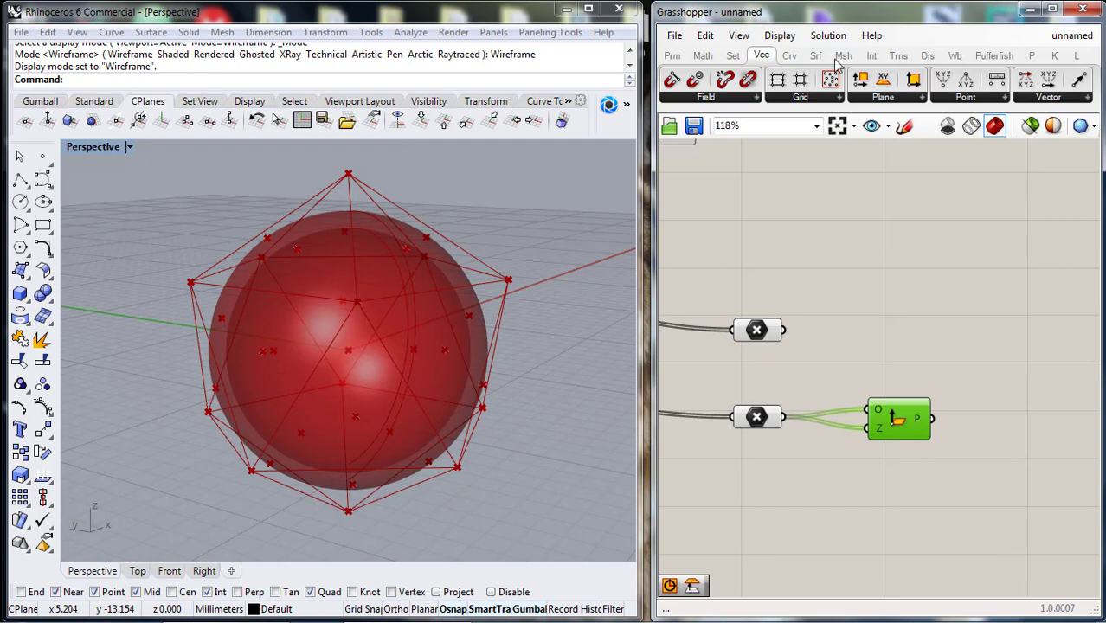
# - Add a Circle component above and to the right of the Plane Normal component
pyautogui.click(789, 59)
pyautogui.click(905, 83)
pyautogui.click(967, 293)
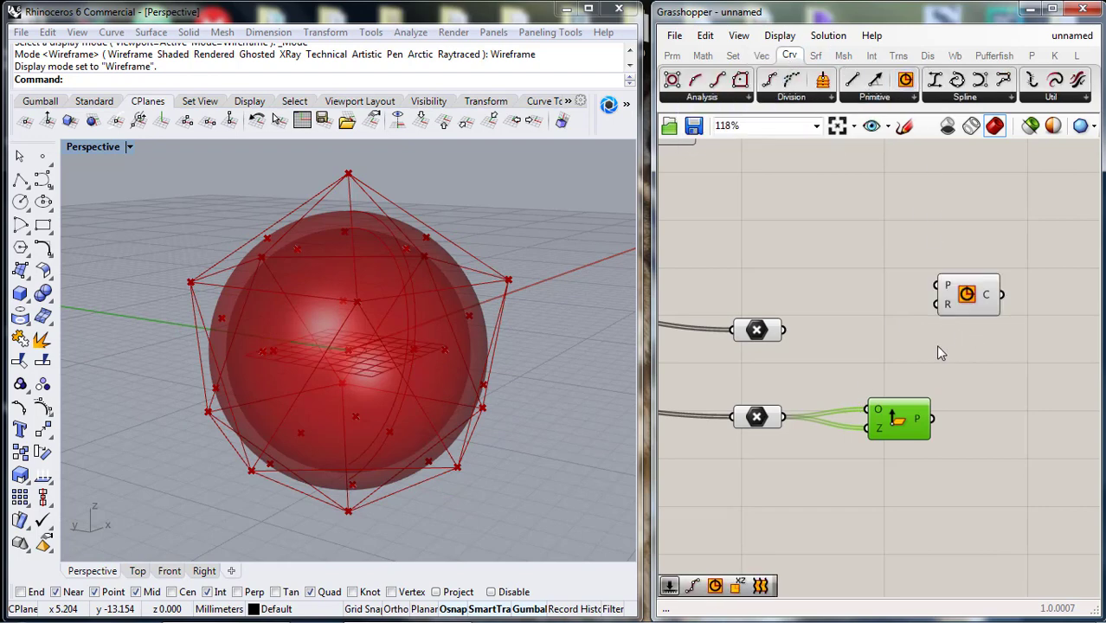
pyautogui.moveTo(937, 345); pyautogui.dragTo(941, 304, button='right')
# - Connect a number slider defined as 0<20.00 to the Circle's radius and the Plane Normal output to its plane input
pyautogui.doubleClick(904, 318)
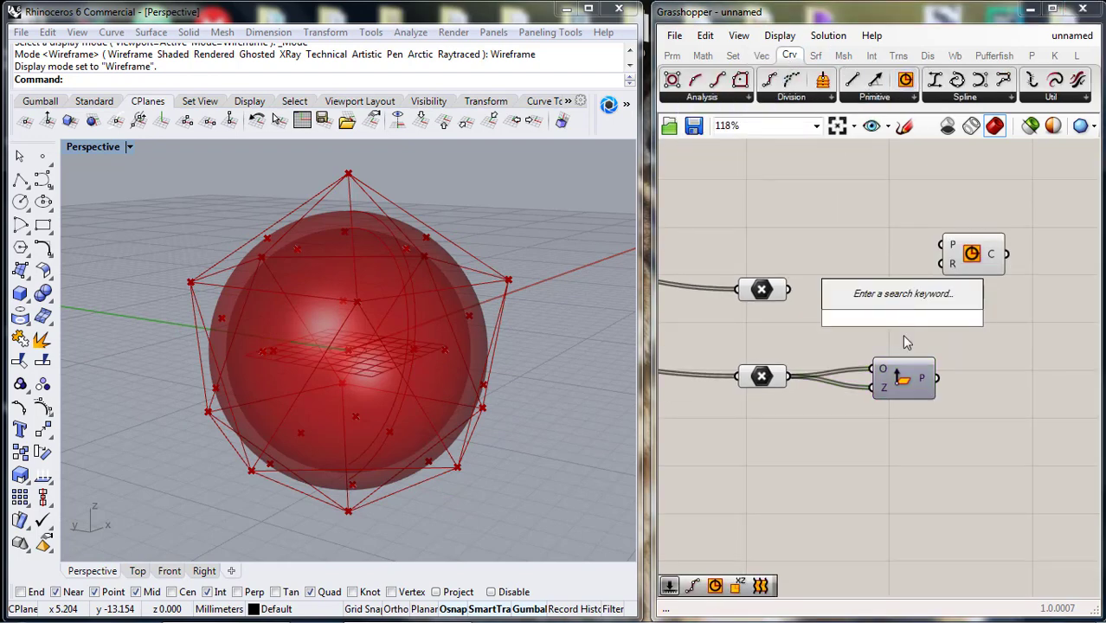
pyautogui.write('0<20.00')
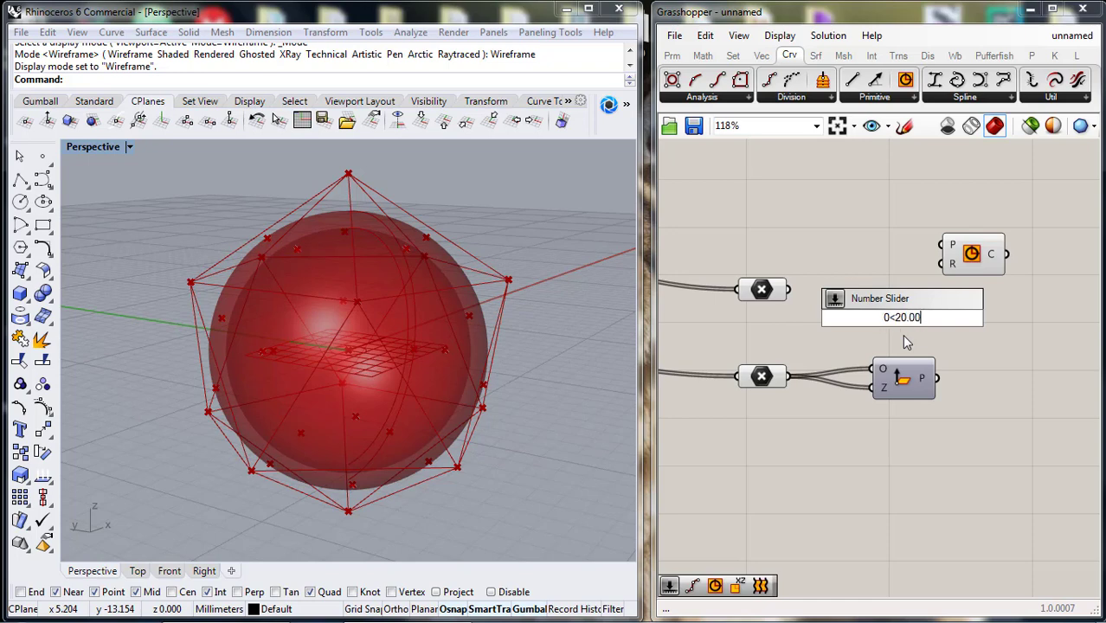
pyautogui.press('Return')
pyautogui.moveTo(981, 317); pyautogui.dragTo(962, 270)
pyautogui.moveTo(879, 318); pyautogui.dragTo(876, 510)
pyautogui.moveTo(993, 257); pyautogui.dragTo(1042, 392)
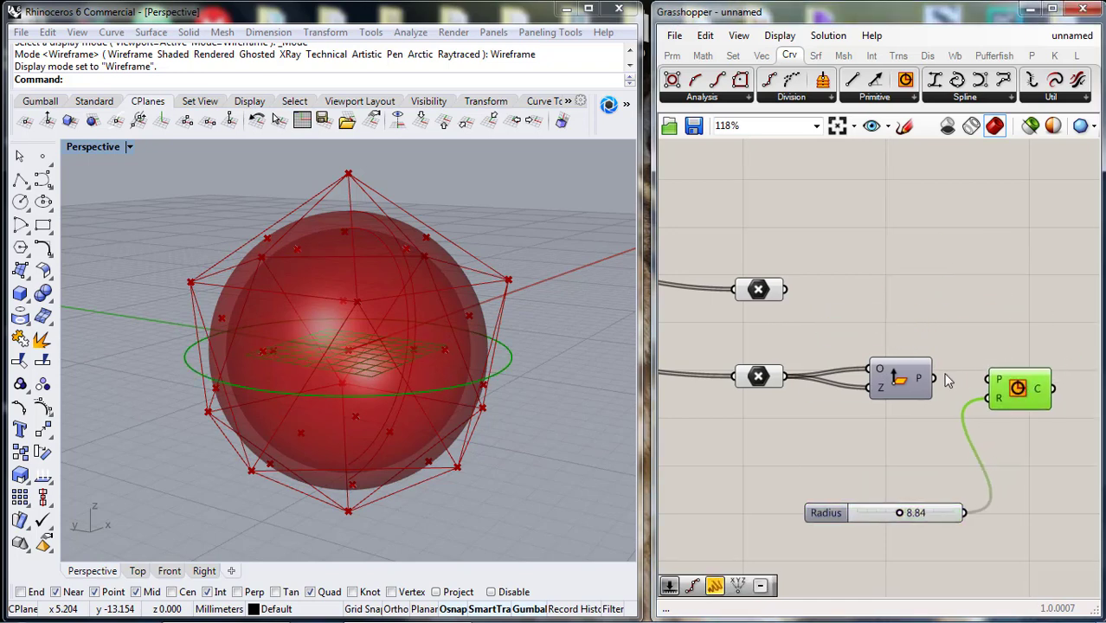
pyautogui.moveTo(967, 378); pyautogui.dragTo(988, 379)
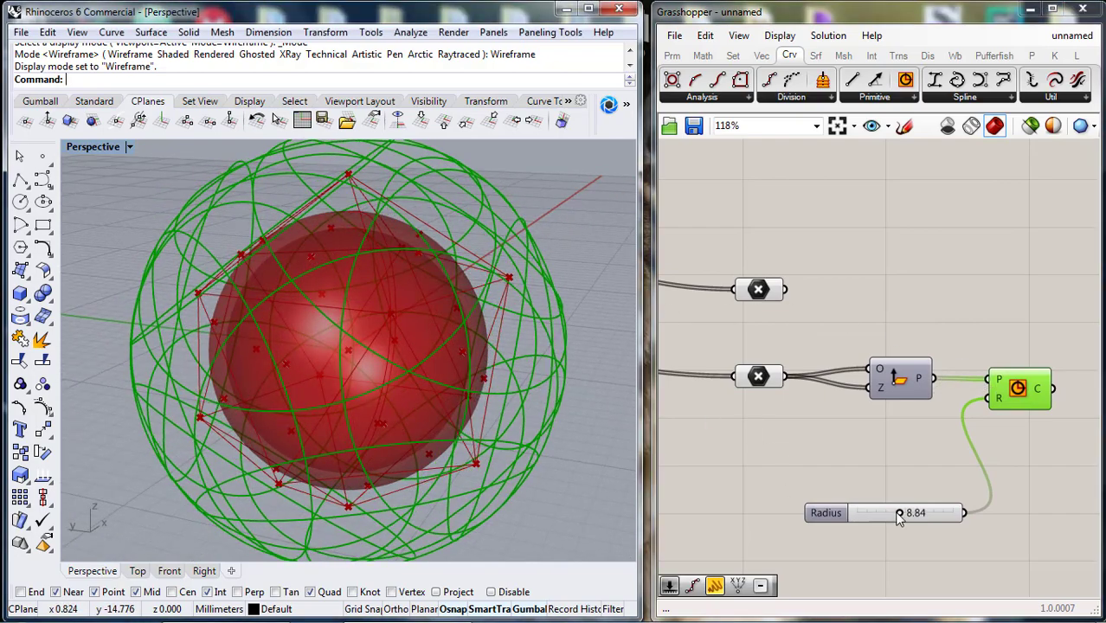
# - Set the Radius slider to 3.91 and move the Circle component slightly lower and further right
pyautogui.moveTo(899, 514); pyautogui.dragTo(877, 517)
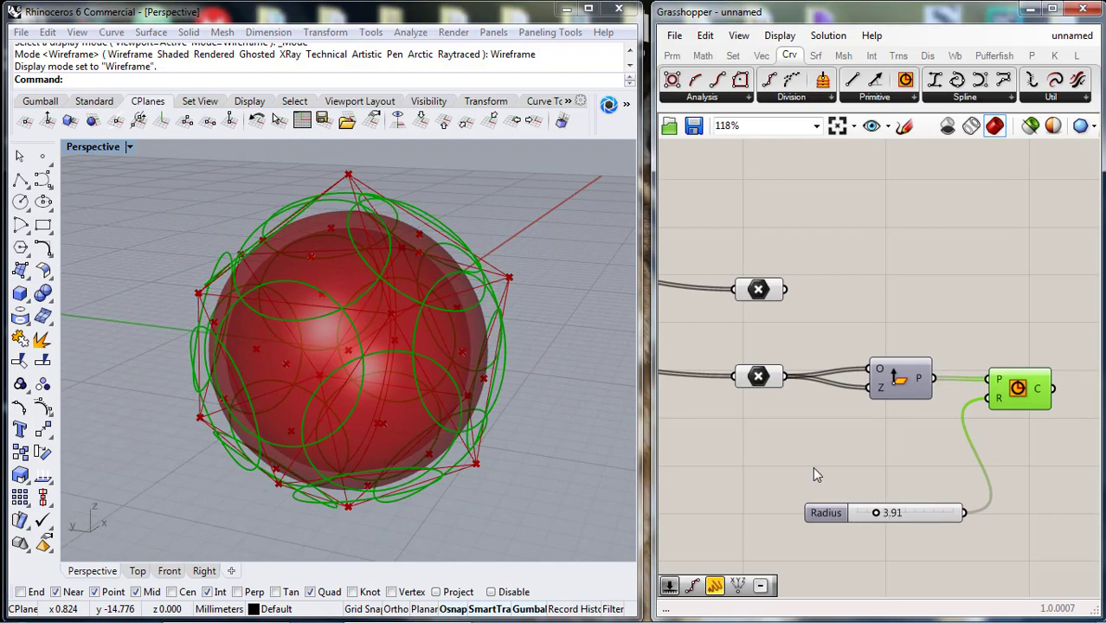
pyautogui.moveTo(503, 404); pyautogui.dragTo(597, 385, button='right')
pyautogui.click(1019, 424)
pyautogui.click(1026, 403)
pyautogui.moveTo(1033, 434); pyautogui.dragTo(917, 426, button='right')
pyautogui.moveTo(910, 383); pyautogui.dragTo(949, 405)
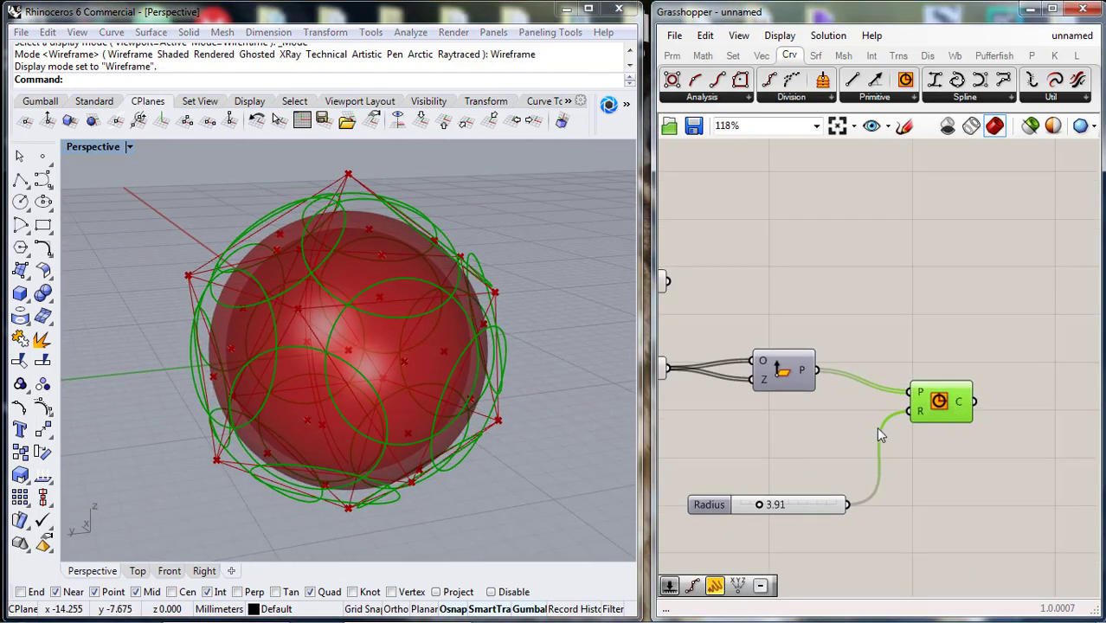
# - Disable the preview of the Circle component and move the upper Point parameter higher on the canvas
pyautogui.moveTo(825, 447); pyautogui.dragTo(891, 437, button='right')
pyautogui.scroll(-1, 896, 443)
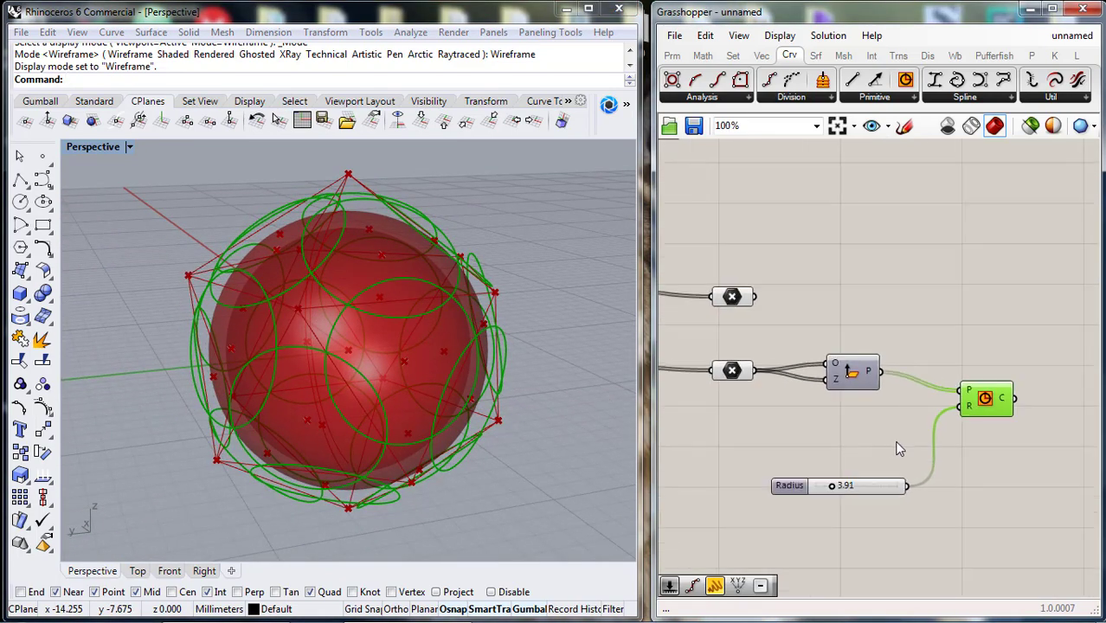
pyautogui.middleClick(980, 409)
pyautogui.click(1036, 359)
pyautogui.moveTo(870, 332); pyautogui.dragTo(952, 365, button='right')
pyautogui.moveTo(820, 328); pyautogui.dragTo(830, 293)
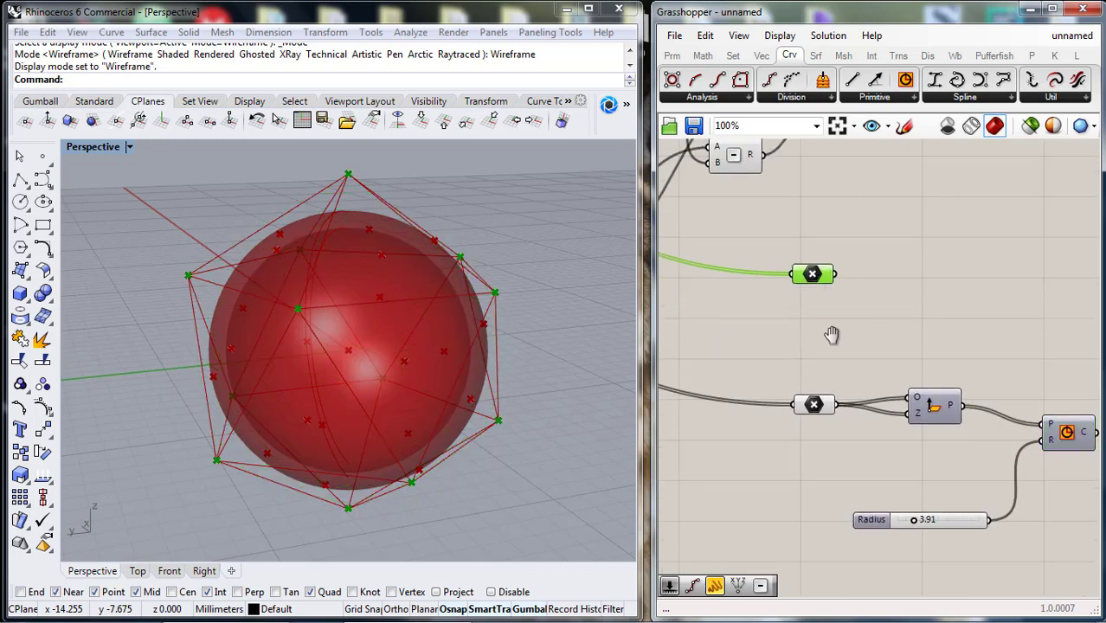
# - Copy the Plane Normal component beside the upper Point parameter, feed that parameter to its origin and Z-axis inputs, and enable its preview
pyautogui.moveTo(830, 334); pyautogui.dragTo(880, 387, button='right')
pyautogui.moveTo(967, 393); pyautogui.dragTo(892, 383, button='right')
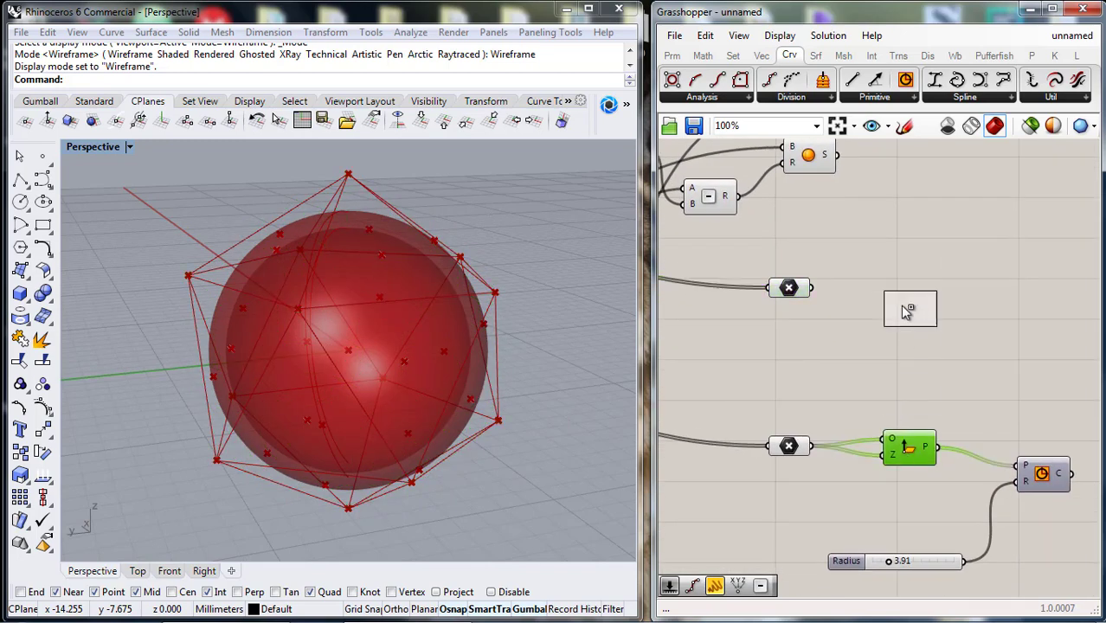
pyautogui.moveTo(906, 312); pyautogui.dragTo(889, 292)
pyautogui.middleClick(904, 289)
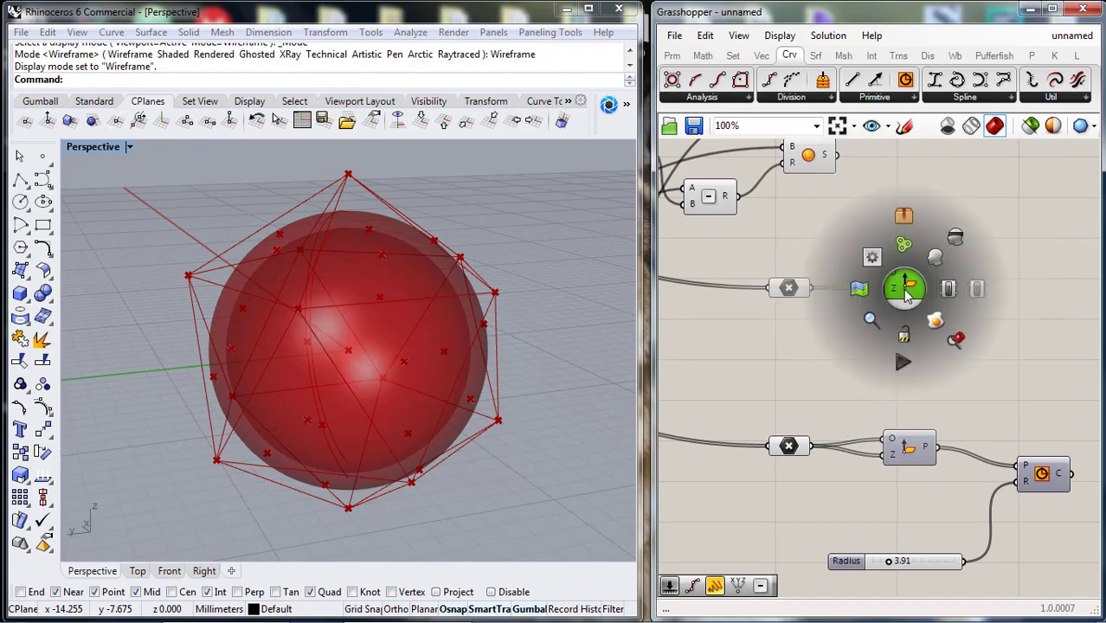
pyautogui.click(929, 263)
pyautogui.moveTo(402, 316); pyautogui.dragTo(275, 327, button='right')
pyautogui.click(911, 287)
# - Move both Plane Normal rows lower on the canvas and raise the upper row to widen the gap between them
pyautogui.scroll(-2, 908, 317)
pyautogui.moveTo(895, 339); pyautogui.dragTo(876, 375, button='right')
pyautogui.moveTo(928, 296); pyautogui.dragTo(832, 346)
pyautogui.moveTo(866, 397); pyautogui.dragTo(829, 324, button='right')
pyautogui.moveTo(987, 216); pyautogui.dragTo(768, 478)
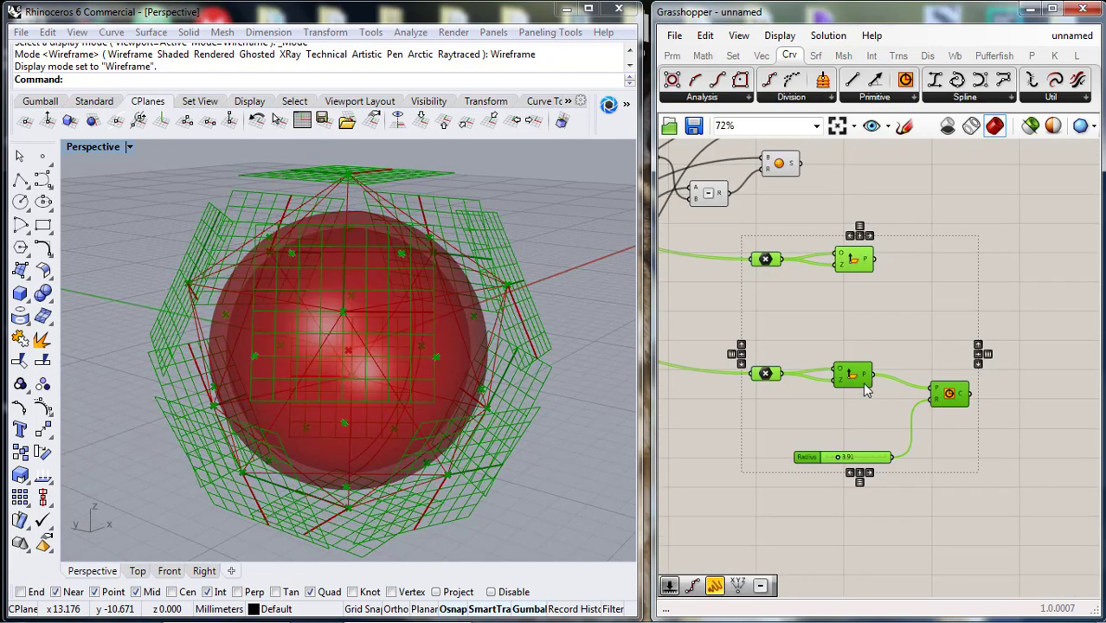
pyautogui.moveTo(849, 368); pyautogui.dragTo(849, 474)
pyautogui.click(922, 303)
pyautogui.moveTo(922, 303); pyautogui.dragTo(749, 399)
pyautogui.moveTo(856, 360); pyautogui.dragTo(864, 295)
pyautogui.click(902, 365)
pyautogui.moveTo(902, 367); pyautogui.dragTo(871, 375, button='right')
pyautogui.moveTo(300, 309); pyautogui.dragTo(386, 315, button='right')
pyautogui.click(870, 311)
pyautogui.scroll(4, 870, 314)
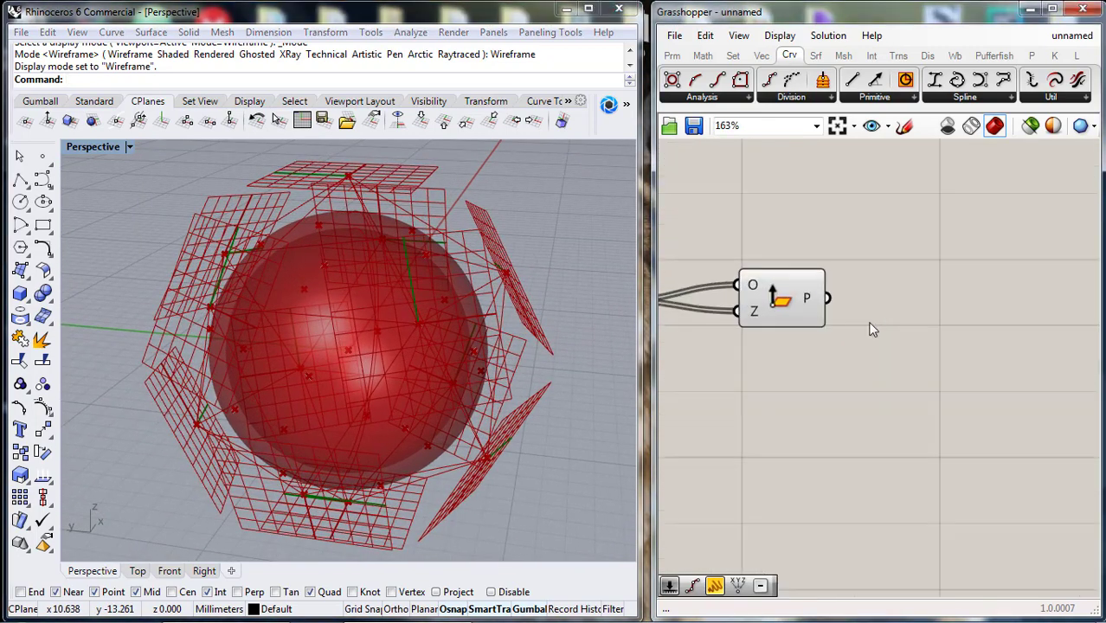
pyautogui.moveTo(871, 326); pyautogui.dragTo(899, 322, button='right')
pyautogui.doubleClick(879, 365)
pyautogui.write('of')
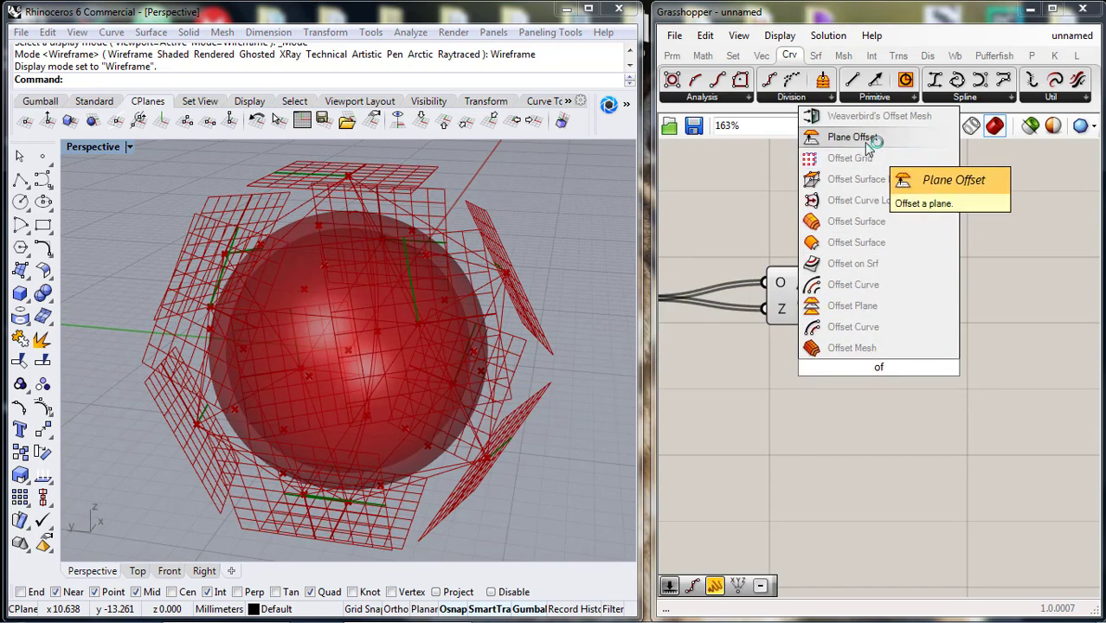
pyautogui.click(863, 140)
# - Add a Plane Offset component and connect the upper Plane Normal's output to its plane input
pyautogui.click(760, 56)
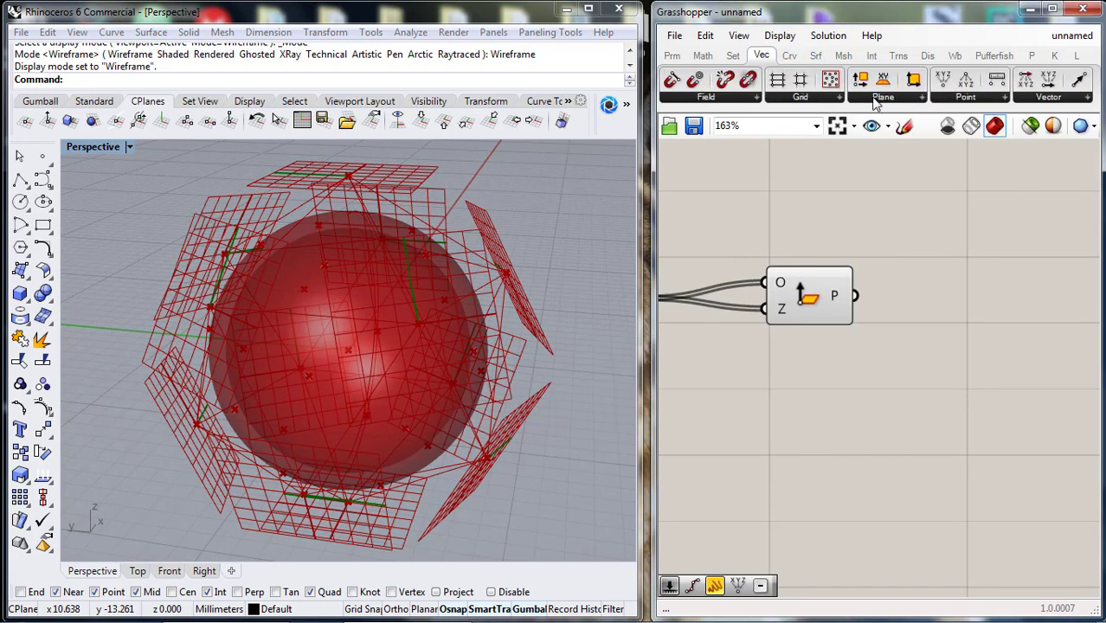
pyautogui.click(877, 99)
pyautogui.click(907, 243)
pyautogui.click(953, 383)
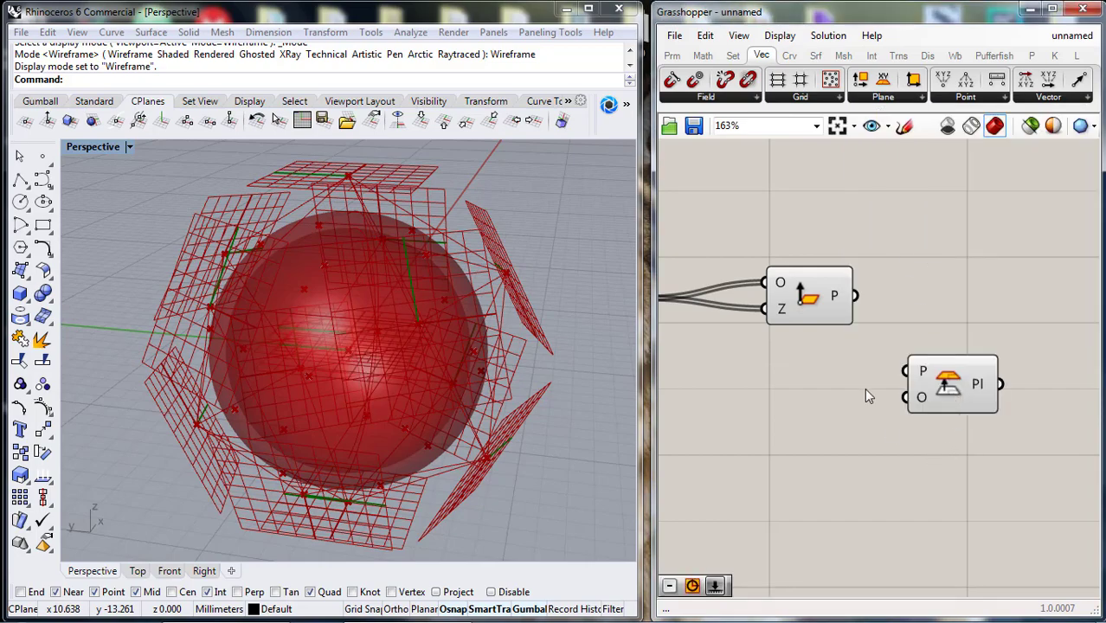
pyautogui.moveTo(897, 376); pyautogui.dragTo(898, 375)
# - Disable the preview of the upper Plane Normal component
pyautogui.moveTo(550, 354); pyautogui.dragTo(497, 342, button='right')
pyautogui.click(804, 291)
pyautogui.middleClick(803, 286)
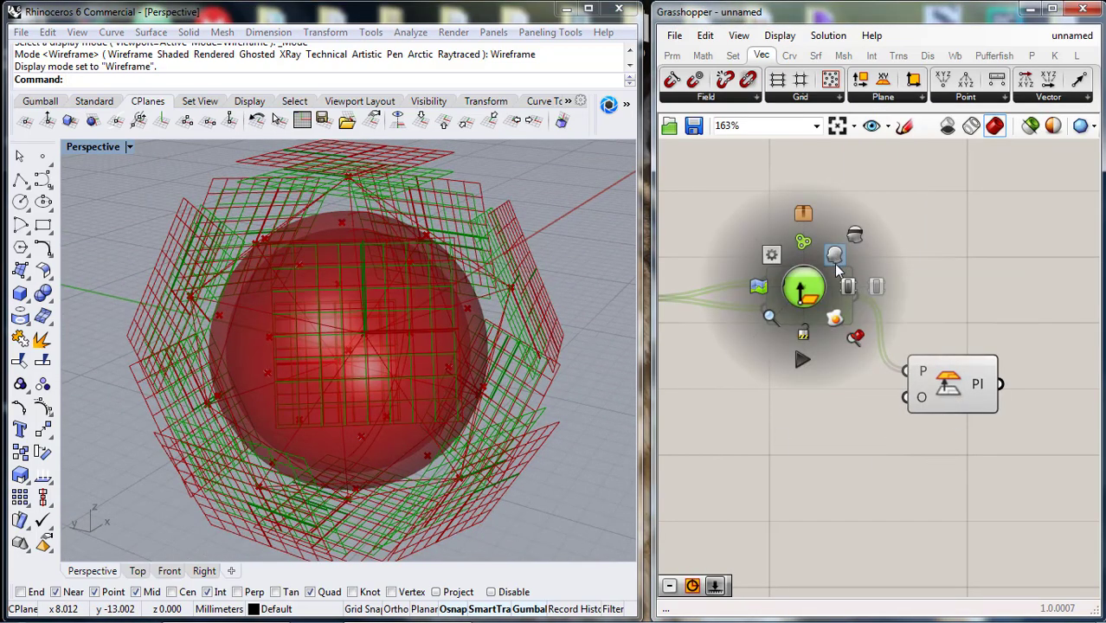
pyautogui.click(855, 240)
# - Move the Plane Offset component up and to the right, roughly level with the upper Plane Normal
pyautogui.moveTo(555, 405); pyautogui.dragTo(514, 390, button='right')
pyautogui.scroll(-2, 800, 478)
pyautogui.moveTo(801, 478); pyautogui.dragTo(898, 352, button='right')
pyautogui.rightClick(898, 352)
pyautogui.click(886, 320)
pyautogui.moveTo(1004, 291); pyautogui.dragTo(1046, 245)
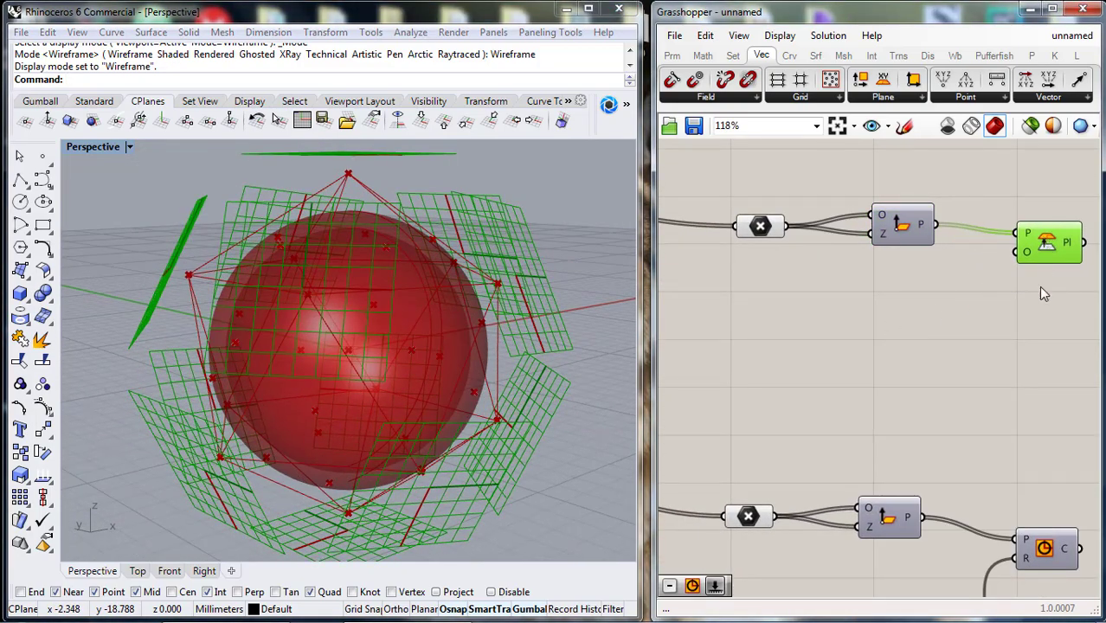
# - Examine the Distance component, the center Point parameter and the face-centroid List Item together with their points in the model
pyautogui.moveTo(947, 377); pyautogui.dragTo(946, 334, button='right')
pyautogui.scroll(-2, 945, 334)
pyautogui.moveTo(791, 354); pyautogui.dragTo(1022, 454, button='right')
pyautogui.moveTo(800, 444); pyautogui.dragTo(791, 475, button='right')
pyautogui.click(767, 344)
pyautogui.moveTo(510, 420); pyautogui.dragTo(564, 381, button='right')
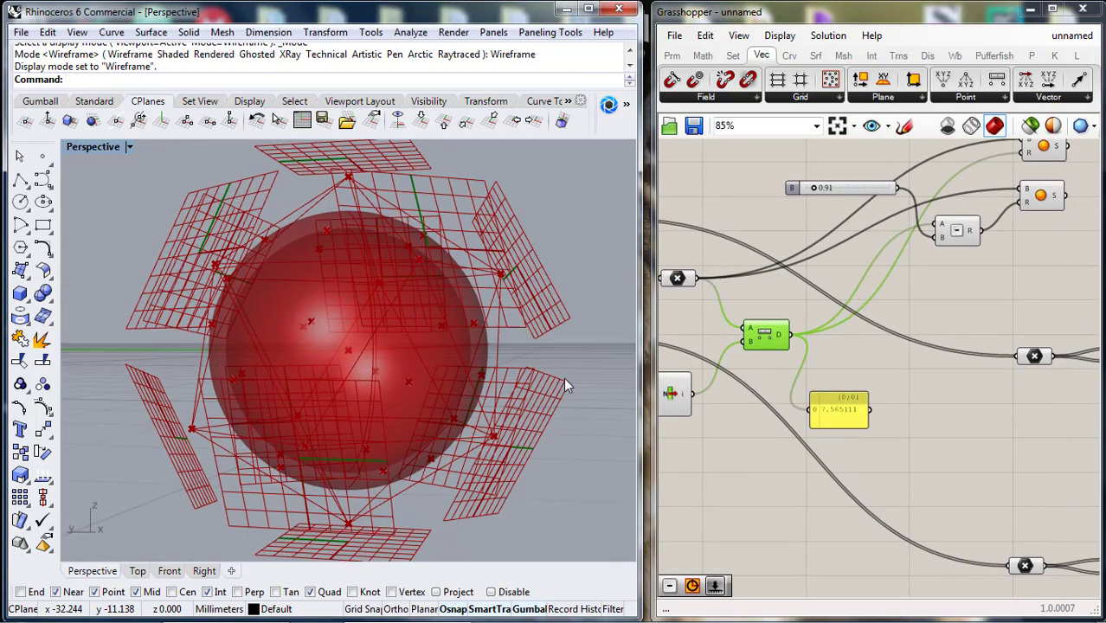
pyautogui.moveTo(771, 388); pyautogui.dragTo(954, 443, button='right')
pyautogui.rightClick(863, 465)
pyautogui.click(854, 460)
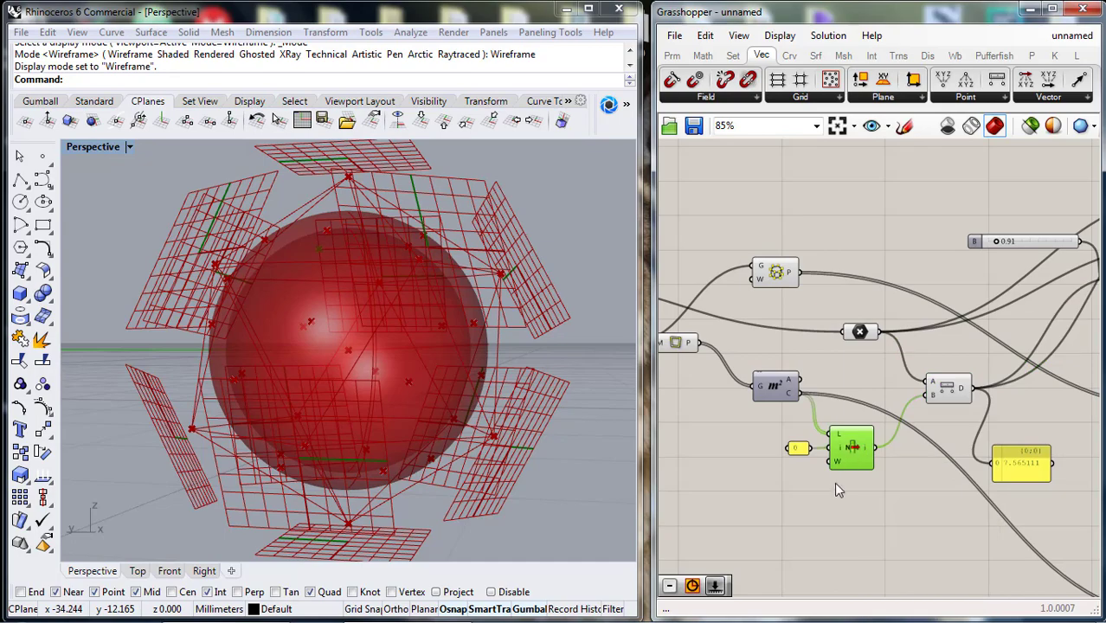
pyautogui.moveTo(467, 398); pyautogui.dragTo(402, 437, button='right')
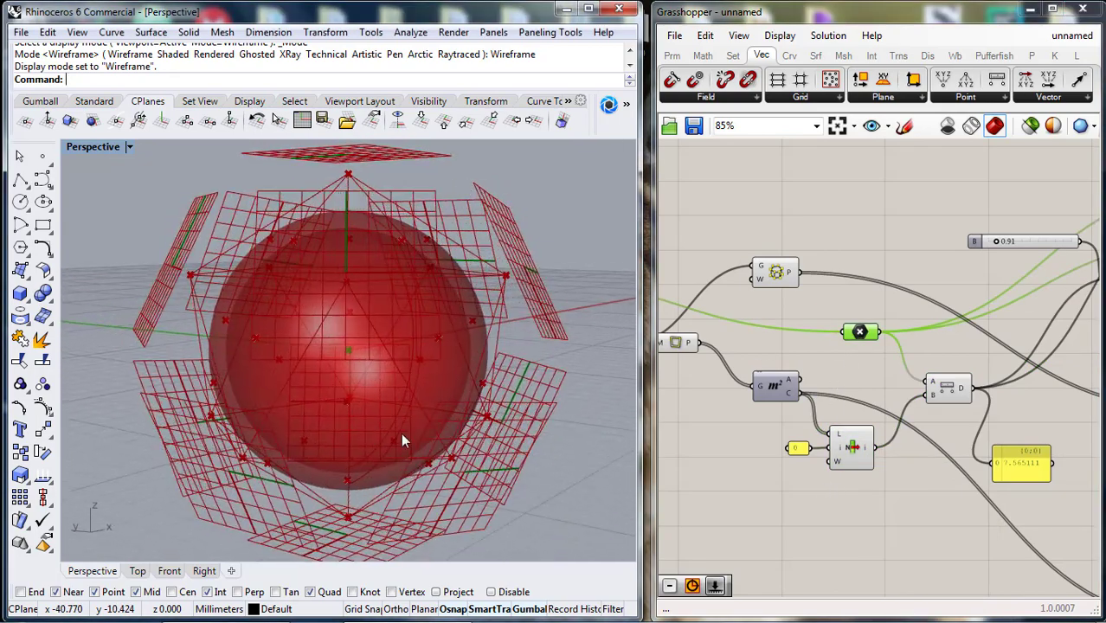
pyautogui.click(851, 454)
pyautogui.moveTo(502, 389); pyautogui.dragTo(419, 410, button='right')
pyautogui.middleClick(852, 451)
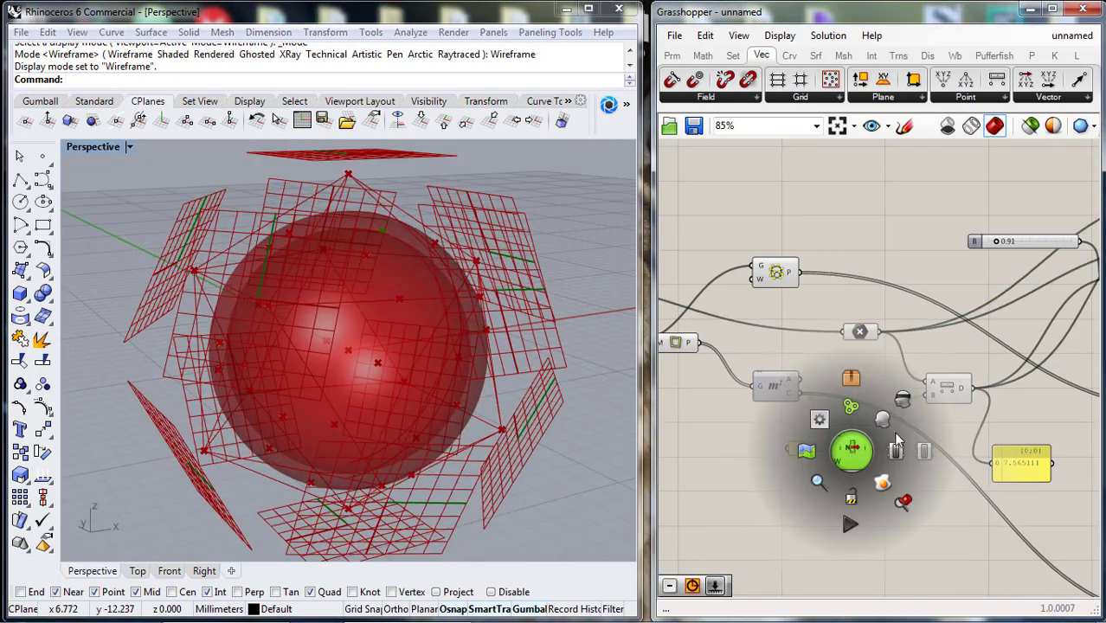
pyautogui.click(903, 503)
pyautogui.scroll(-3, 387, 319)
pyautogui.moveTo(387, 319); pyautogui.dragTo(392, 331, button='right')
pyautogui.scroll(-6, 394, 338)
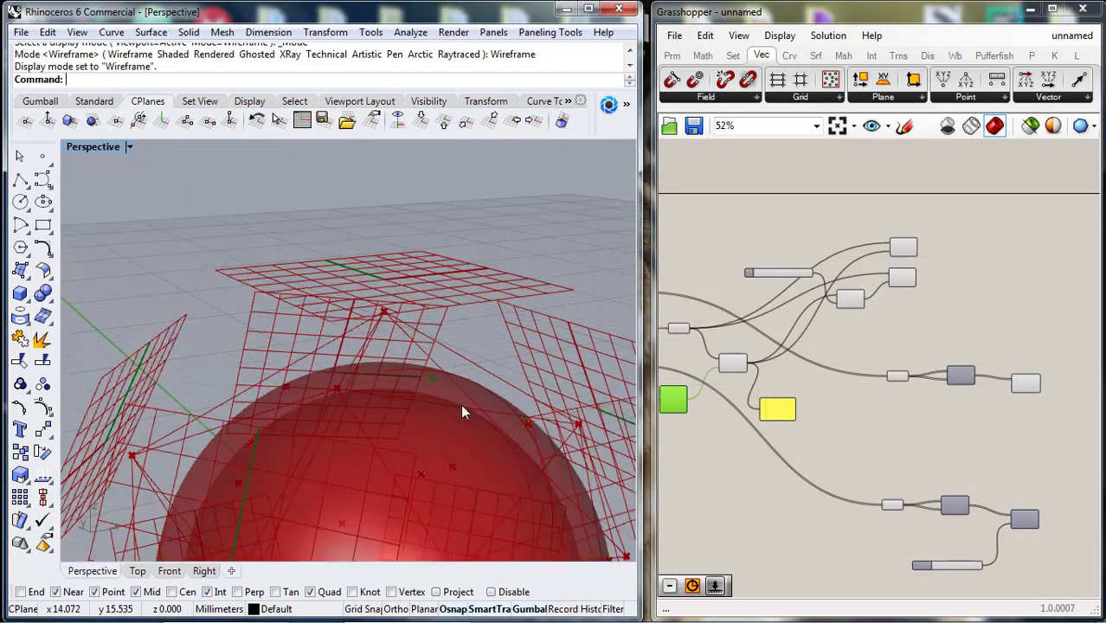
pyautogui.moveTo(460, 404); pyautogui.dragTo(266, 426, button='right')
pyautogui.moveTo(791, 409); pyautogui.dragTo(916, 392, button='right')
pyautogui.scroll(4, 846, 394)
pyautogui.scroll(-2, 916, 393)
pyautogui.moveTo(807, 456); pyautogui.dragTo(933, 420, button='right')
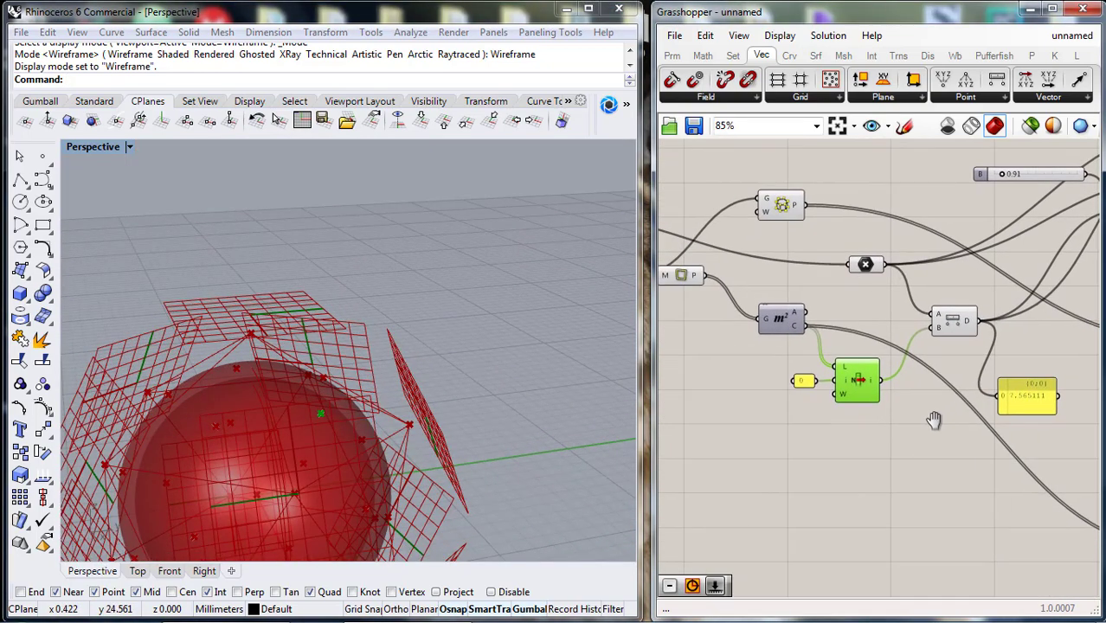
# - Copy the List Item with its 0 index panel and connect the icosahedron vertex points to the copy's list input
pyautogui.click(791, 208)
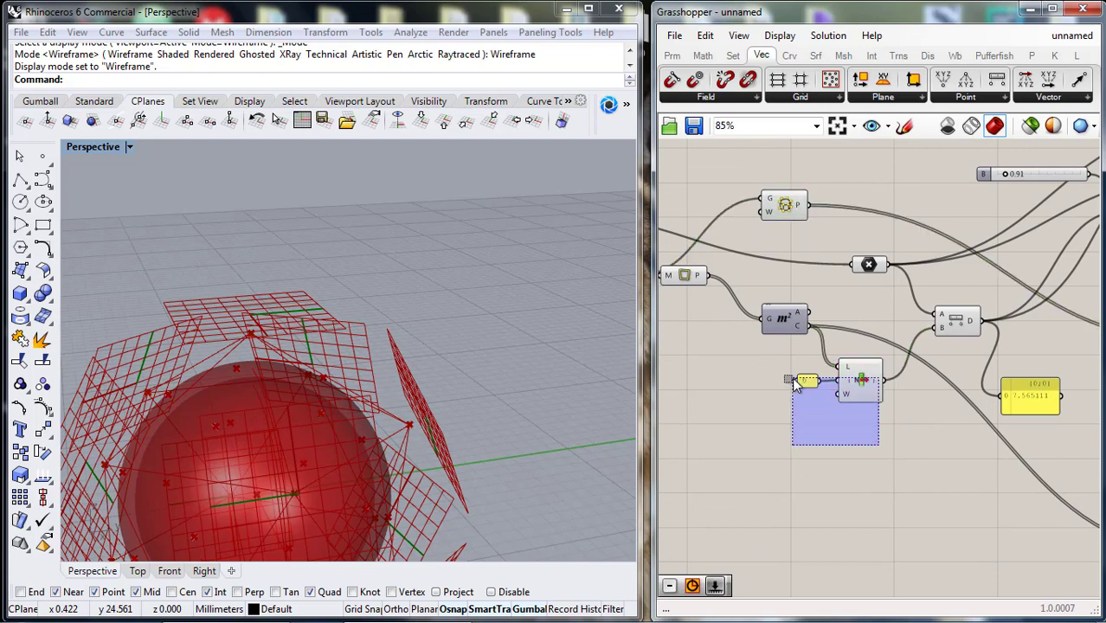
pyautogui.moveTo(798, 404); pyautogui.dragTo(790, 378)
pyautogui.keyDown('alt'); pyautogui.moveTo(861, 458); pyautogui.dragTo(865, 491); pyautogui.keyUp('alt')
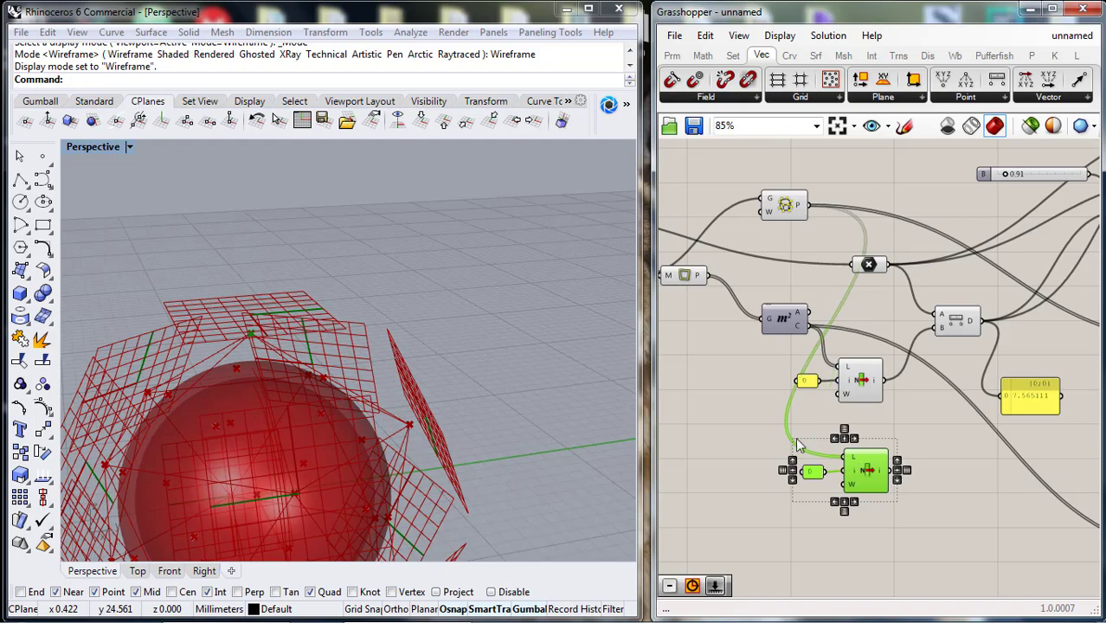
pyautogui.moveTo(443, 353); pyautogui.dragTo(458, 342, button='right')
pyautogui.click(749, 497)
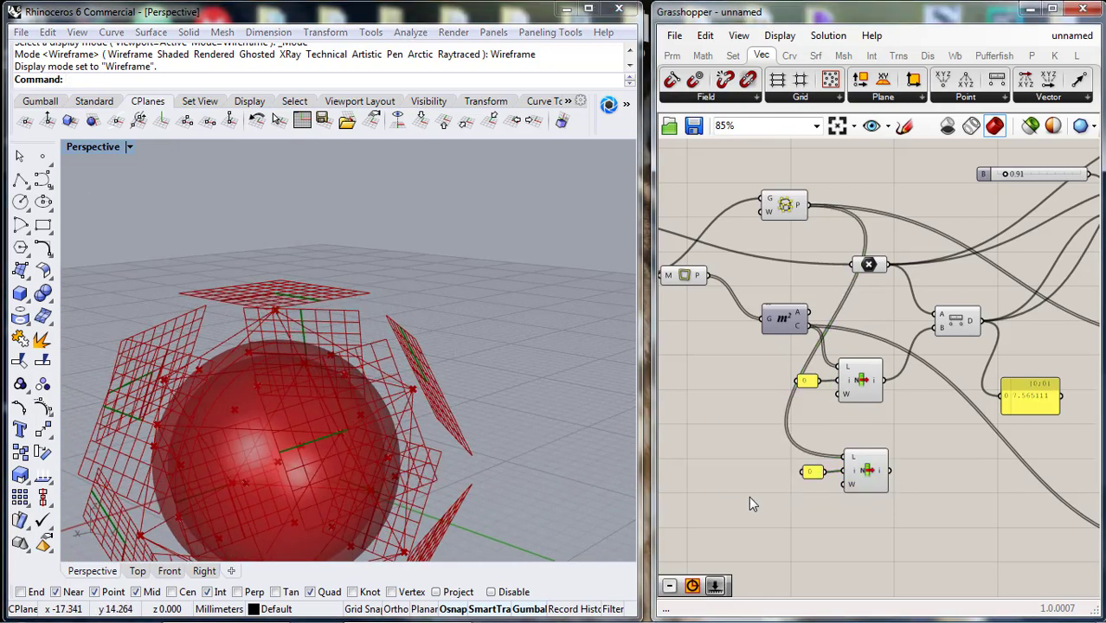
pyautogui.click(872, 474)
pyautogui.scroll(2, 303, 298)
pyautogui.click(292, 300)
pyautogui.scroll(8, 277, 299)
pyautogui.moveTo(277, 380); pyautogui.dragTo(263, 364, button='right')
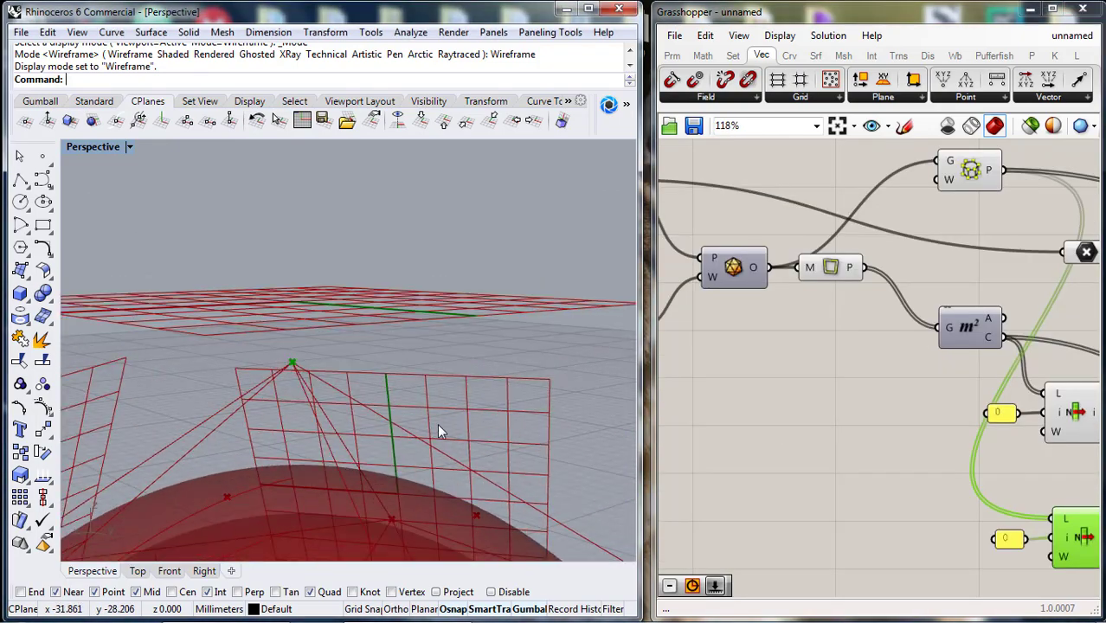
# - Move the vertex List Item and its index panel above the component that supplies the vertex points
pyautogui.click(909, 502)
pyautogui.scroll(-4, 908, 502)
pyautogui.moveTo(908, 501); pyautogui.dragTo(758, 464, button='right')
pyautogui.scroll(3, 827, 479)
pyautogui.moveTo(870, 527); pyautogui.dragTo(856, 171)
pyautogui.moveTo(888, 277); pyautogui.dragTo(873, 445, button='right')
pyautogui.moveTo(855, 340); pyautogui.dragTo(885, 230)
# - Move the group of sphere components up and to the right to free canvas space
pyautogui.scroll(-3, 933, 370)
pyautogui.moveTo(1062, 348); pyautogui.dragTo(828, 370, button='right')
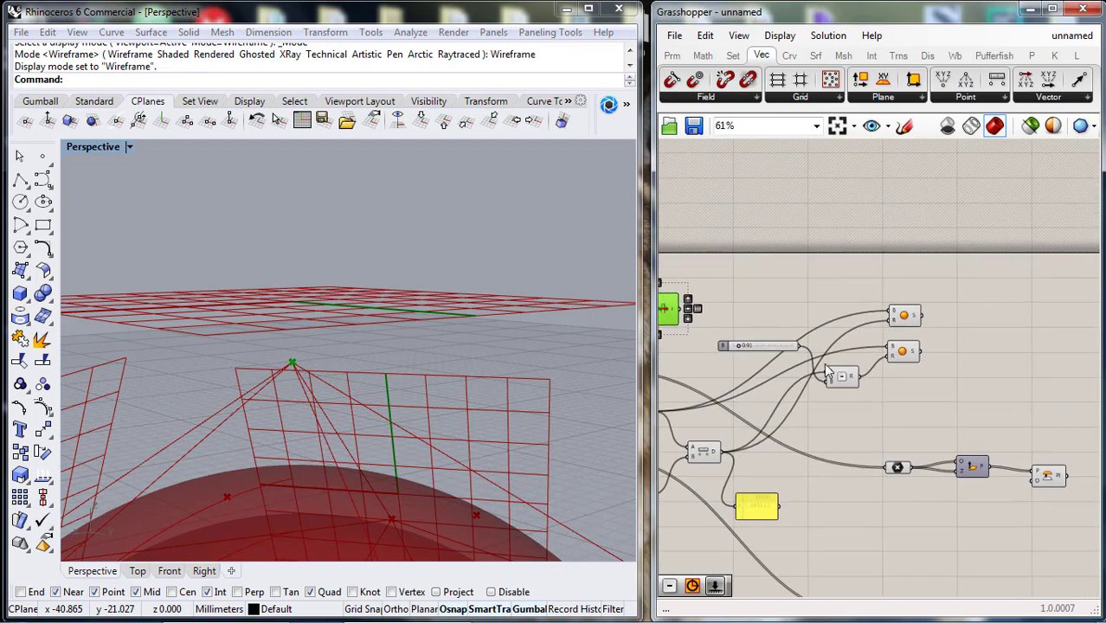
pyautogui.moveTo(970, 255); pyautogui.dragTo(770, 393)
pyautogui.moveTo(895, 348); pyautogui.dragTo(1063, 261)
pyautogui.click(870, 408)
pyautogui.moveTo(760, 398); pyautogui.dragTo(995, 388, button='right')
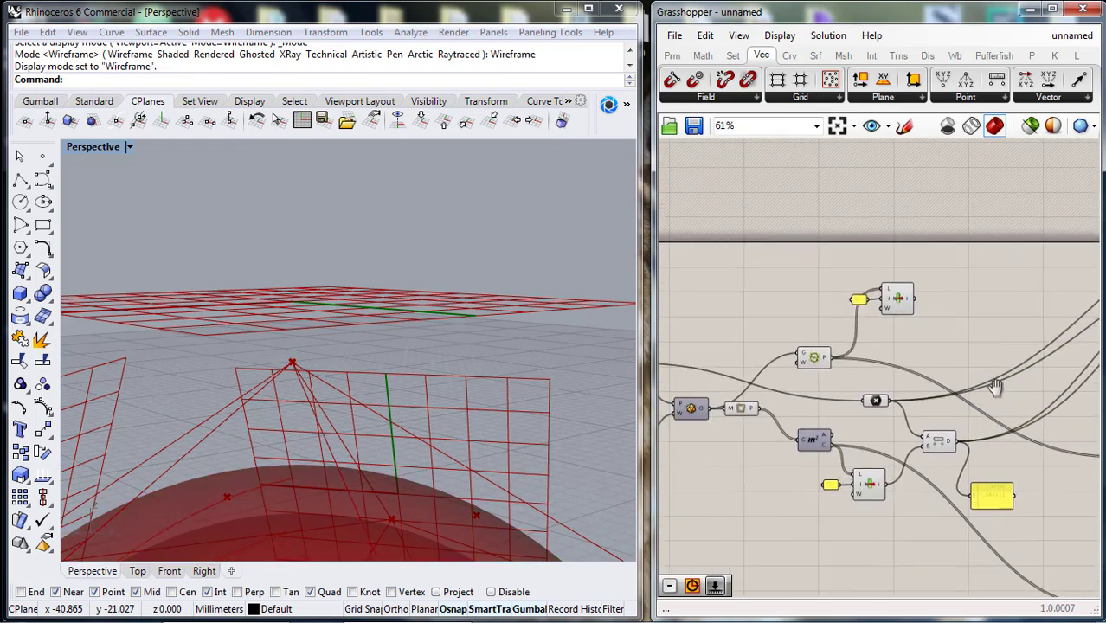
# - Copy the Distance component beside the vertex List Item and replace its B input with that List Item's output
pyautogui.scroll(3, 917, 369)
pyautogui.moveTo(866, 362); pyautogui.dragTo(816, 330, button='right')
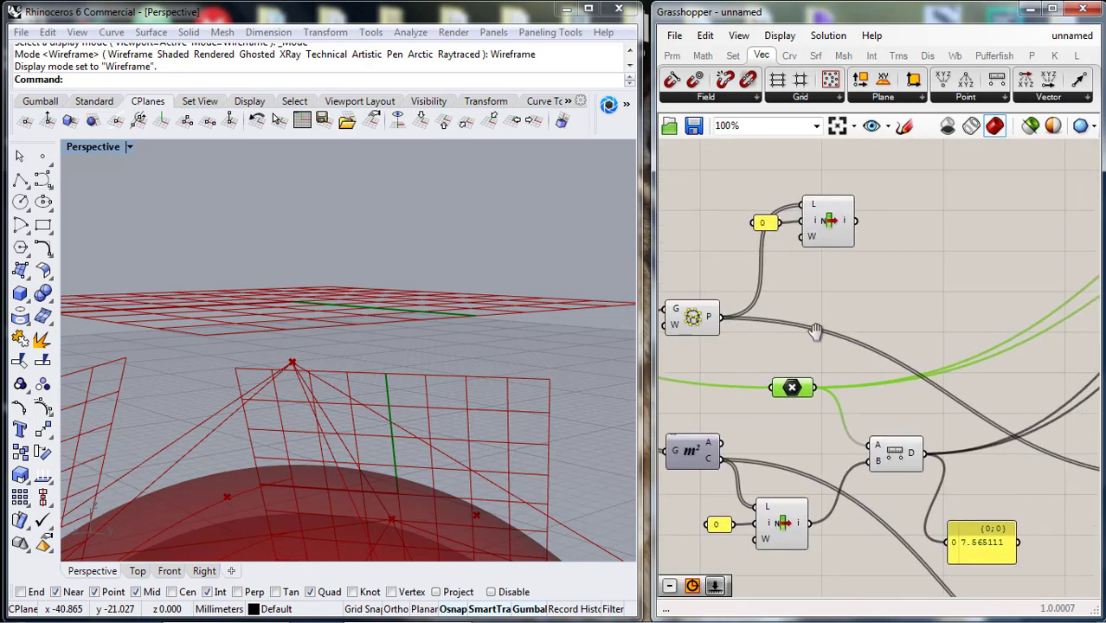
pyautogui.keyDown('alt'); pyautogui.moveTo(896, 454); pyautogui.dragTo(947, 262); pyautogui.keyUp('alt')
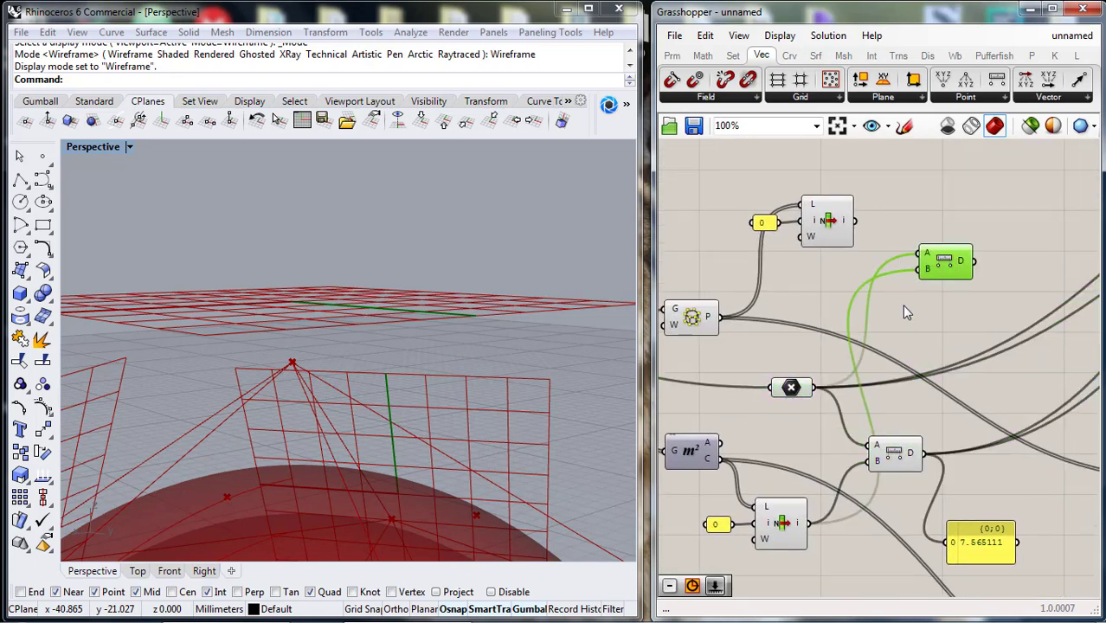
pyautogui.click(791, 387)
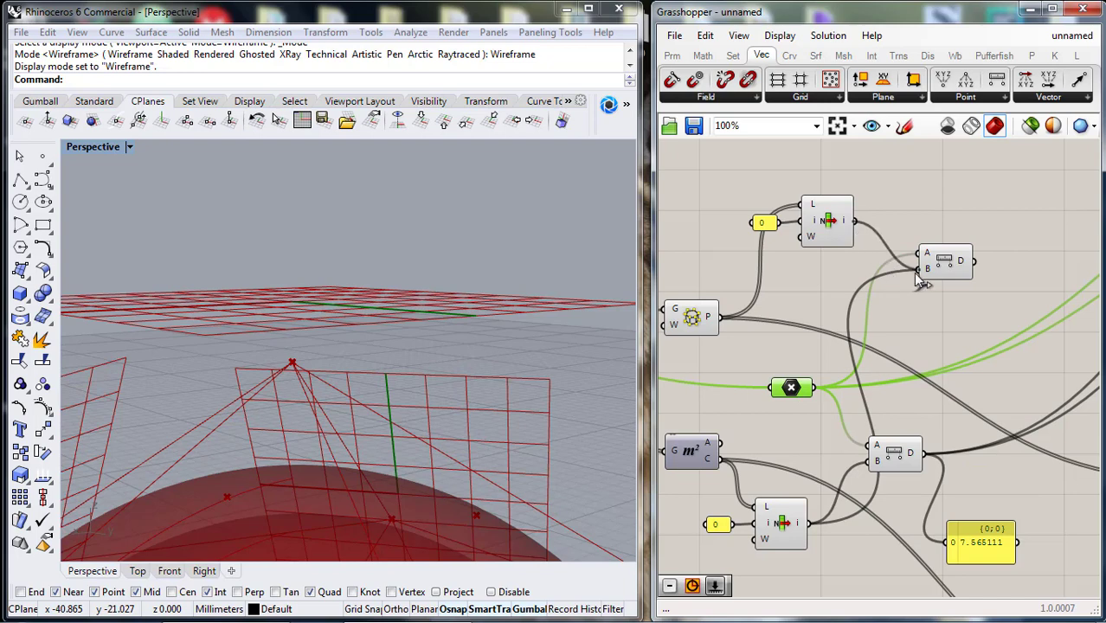
pyautogui.moveTo(915, 274); pyautogui.dragTo(917, 272)
pyautogui.click(946, 263)
# - Copy the distance panel beside the upper Distance component and connect that component's output to it
pyautogui.keyDown('alt'); pyautogui.moveTo(978, 543); pyautogui.dragTo(1049, 226); pyautogui.keyUp('alt')
pyautogui.moveTo(988, 306); pyautogui.dragTo(896, 307, button='right')
pyautogui.moveTo(949, 232); pyautogui.dragTo(963, 260)
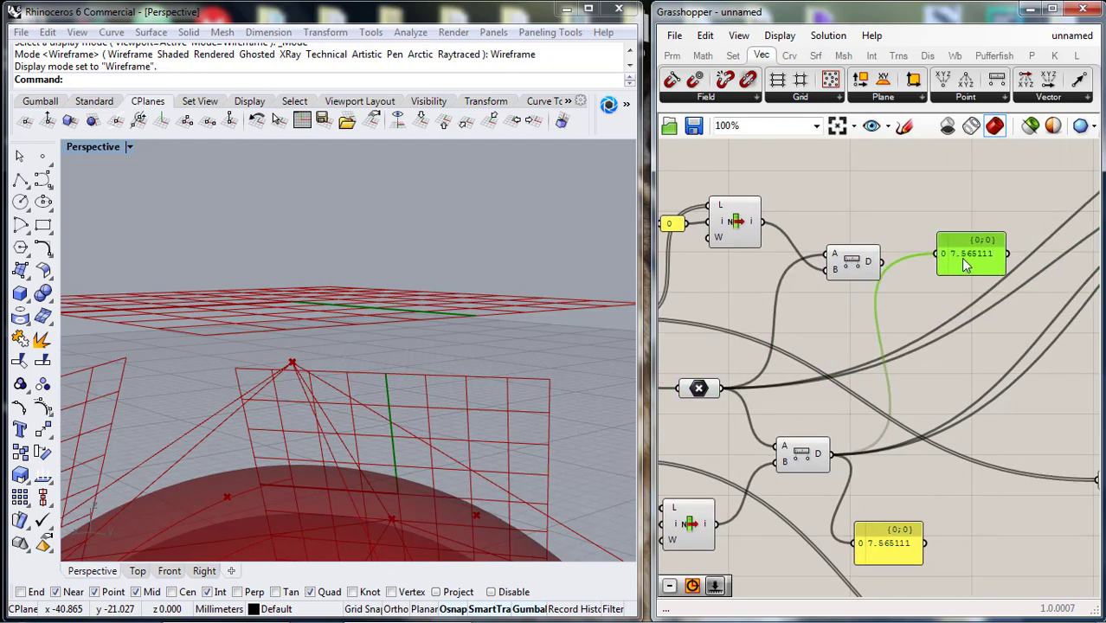
pyautogui.moveTo(938, 329); pyautogui.dragTo(896, 294, button='right')
# - Add a Subtraction component that subtracts the centroid distance from the vertex distance, and place it below the upper Plane Normal row
pyautogui.click(702, 54)
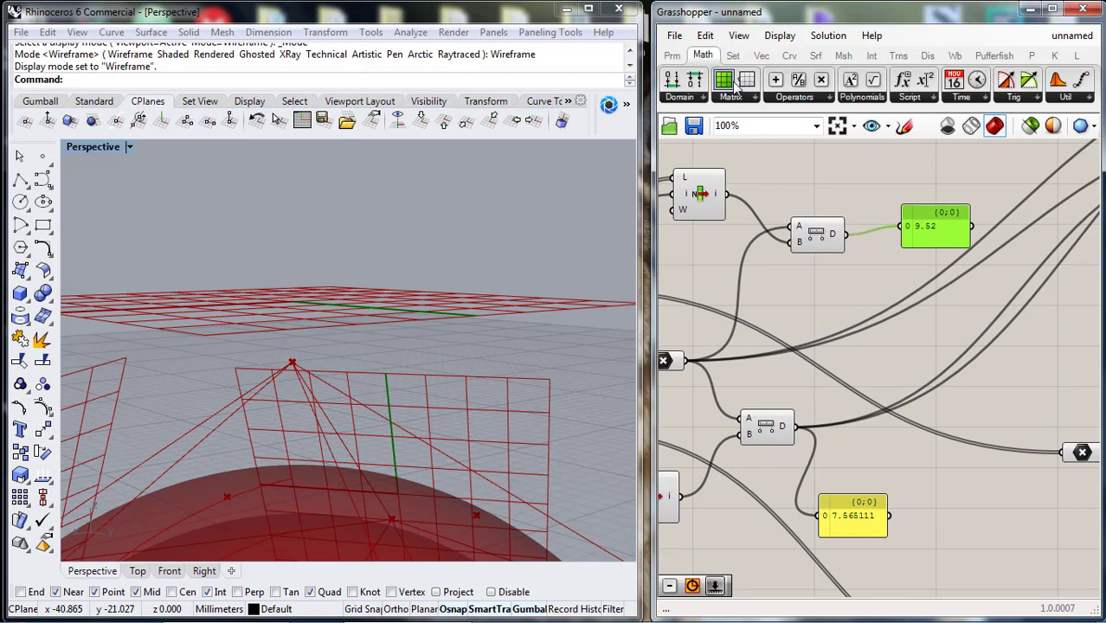
pyautogui.click(827, 95)
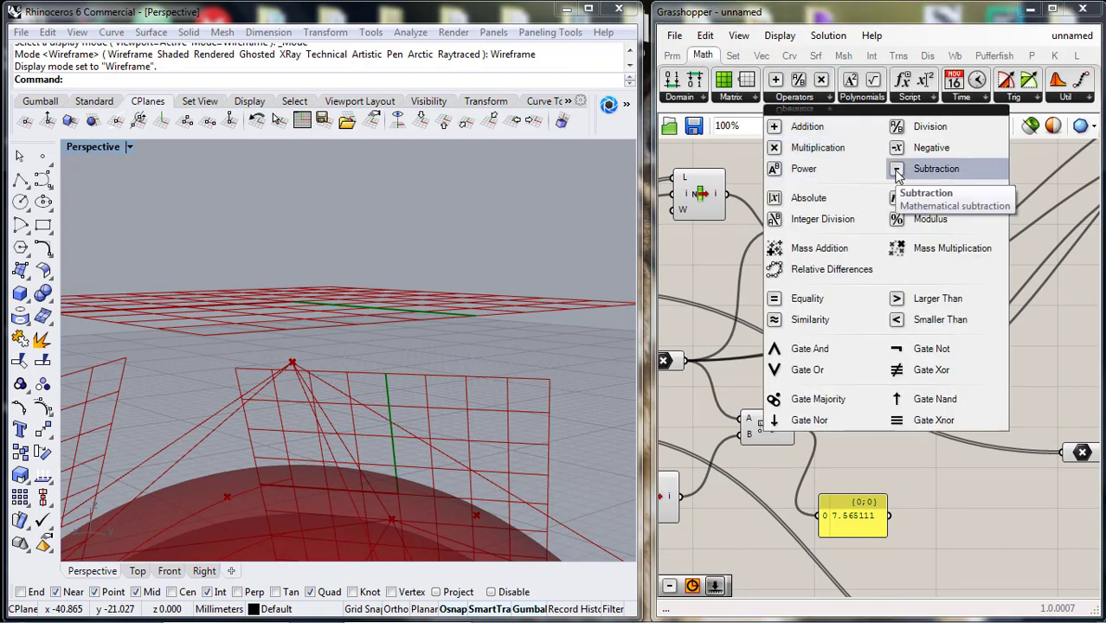
pyautogui.click(926, 167)
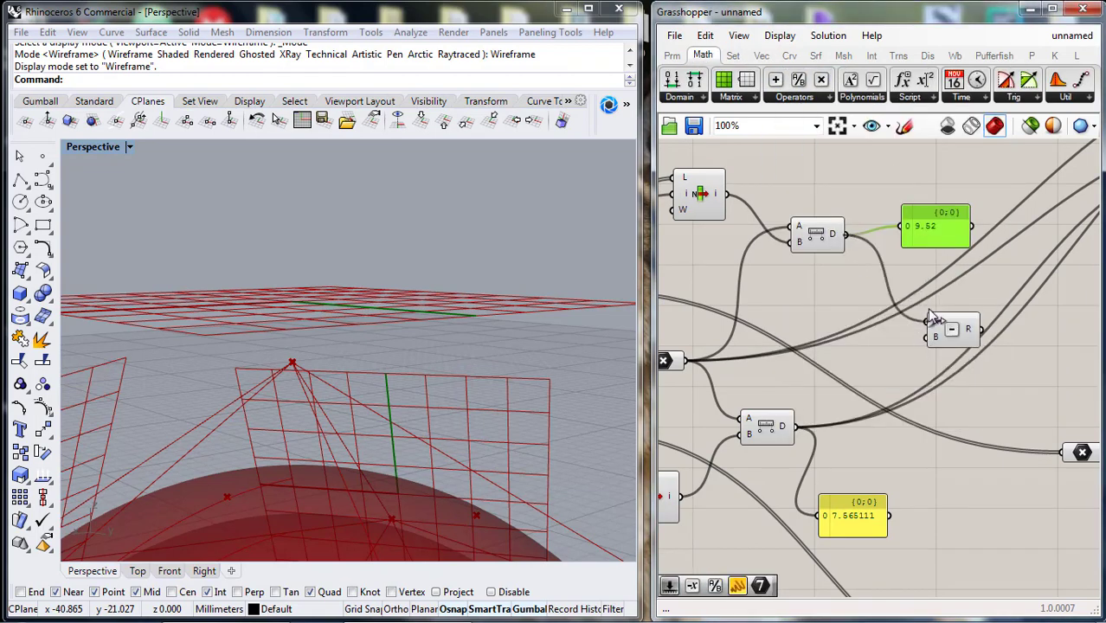
pyautogui.scroll(-2, 879, 370)
pyautogui.moveTo(879, 371); pyautogui.dragTo(703, 336, button='right')
pyautogui.moveTo(856, 339); pyautogui.dragTo(900, 325, button='right')
pyautogui.moveTo(816, 292); pyautogui.dragTo(921, 428)
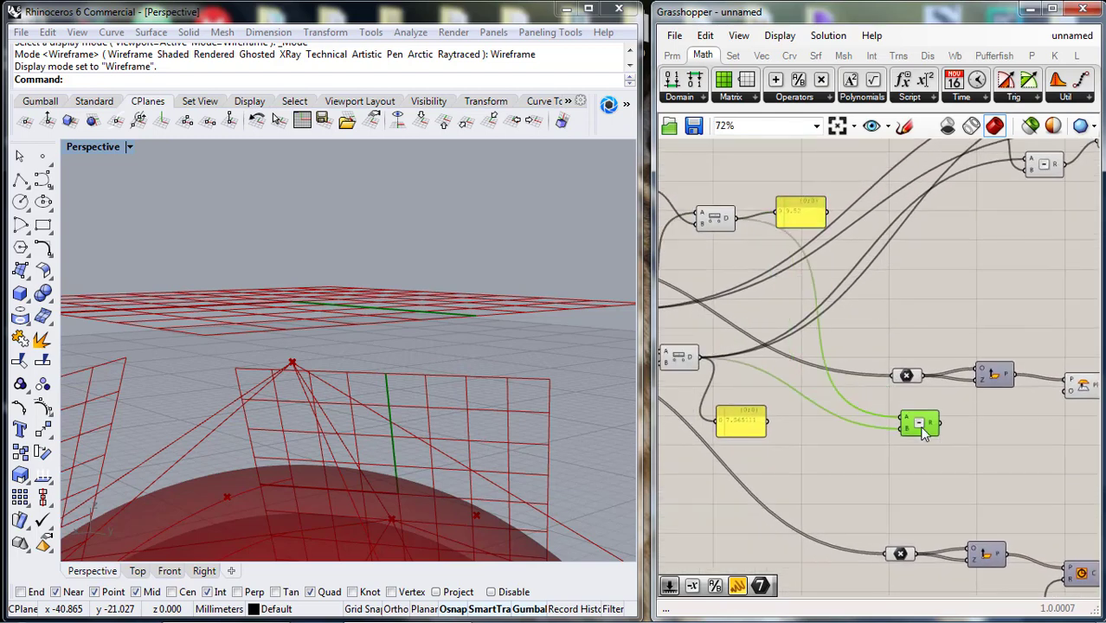
# - Connect the Subtraction result to the Plane Offset's offset input and move the Subtraction component slightly lower
pyautogui.scroll(5, 859, 394)
pyautogui.click(940, 318)
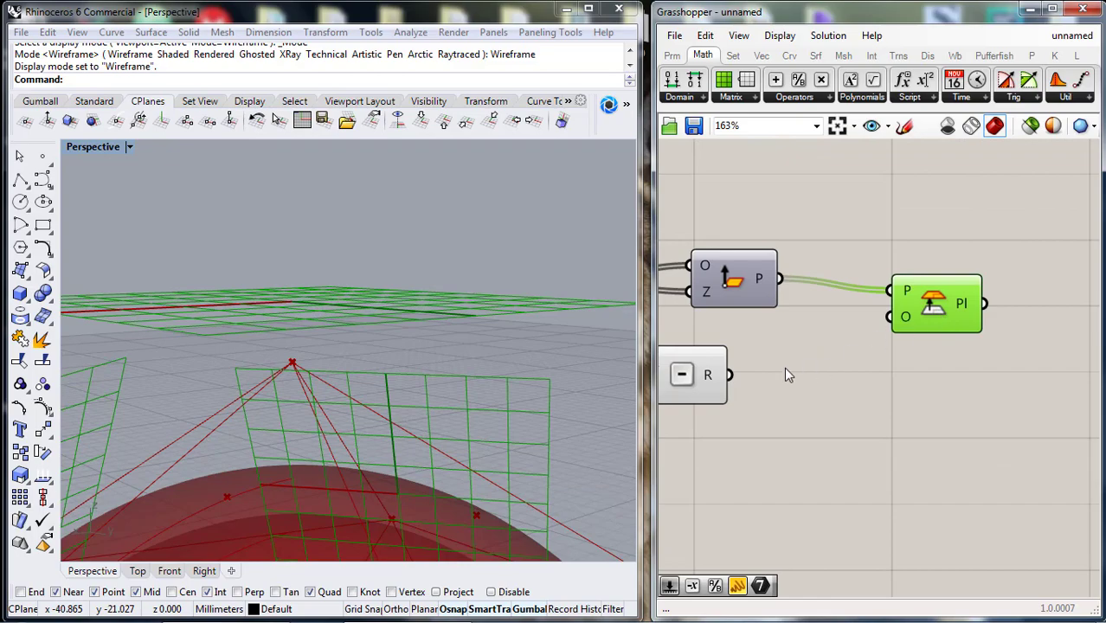
pyautogui.moveTo(797, 377); pyautogui.dragTo(854, 365, button='right')
pyautogui.moveTo(437, 360); pyautogui.dragTo(587, 342, button='right')
pyautogui.scroll(-8, 468, 363)
pyautogui.scroll(4, 448, 340)
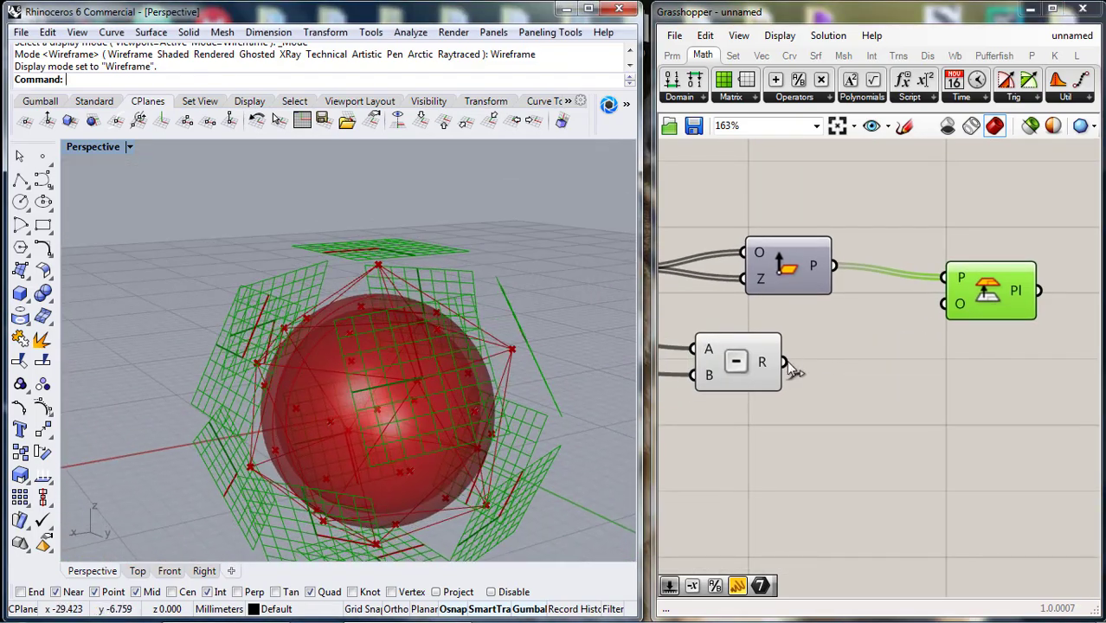
pyautogui.moveTo(784, 363); pyautogui.dragTo(945, 306)
pyautogui.moveTo(743, 375); pyautogui.dragTo(751, 395)
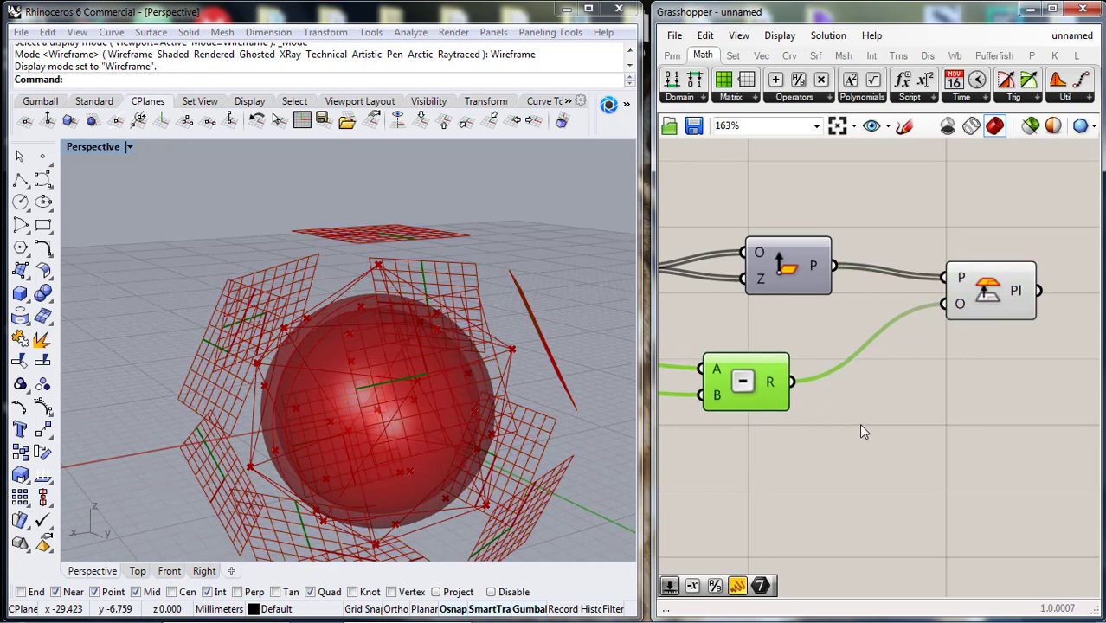
# - Insert a Negative component between the Subtraction result and the Plane Offset's offset input
pyautogui.click(858, 423)
pyautogui.click(799, 99)
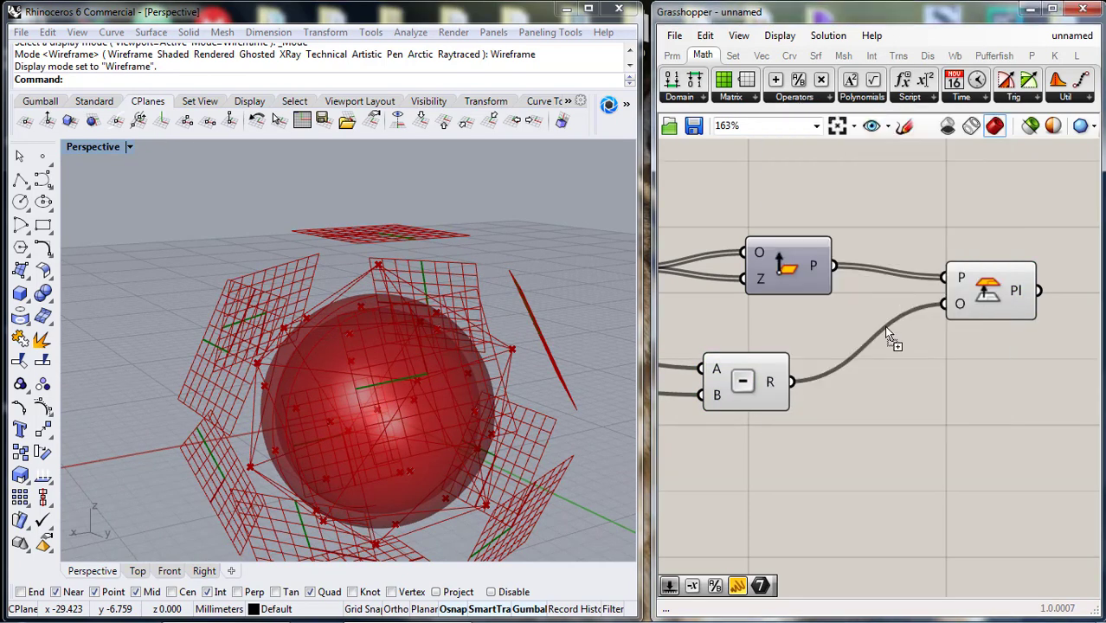
pyautogui.moveTo(954, 305); pyautogui.dragTo(953, 304)
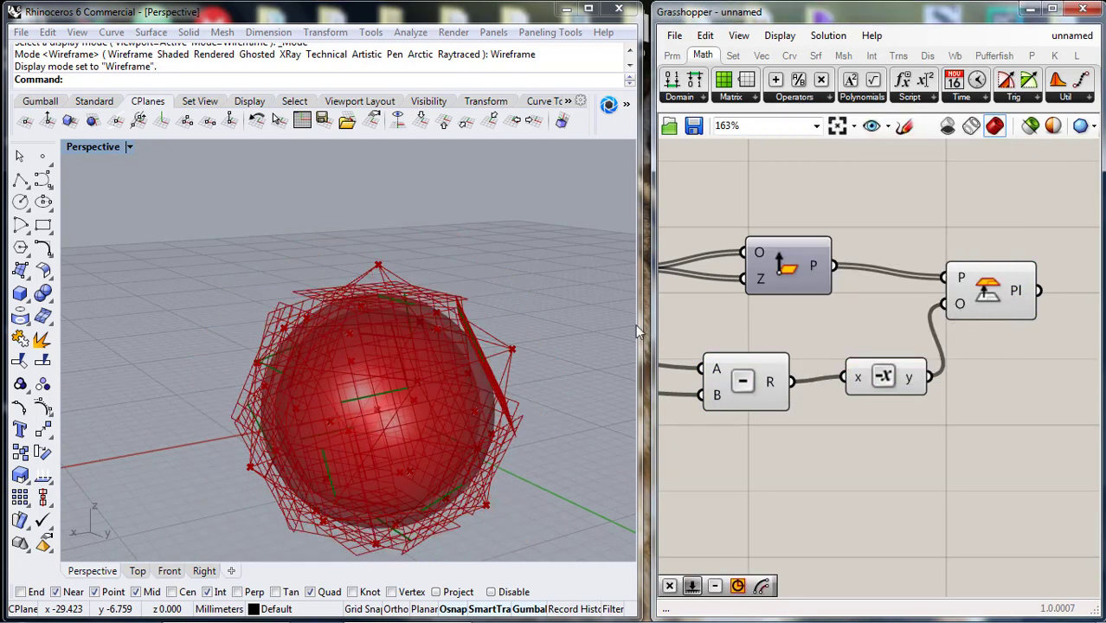
pyautogui.moveTo(554, 319); pyautogui.dragTo(480, 355, button='right')
# - Copy the Circle component and its Radius slider to the Plane Offset row, feeding the copied Circle's plane input with the offset planes
pyautogui.scroll(-2, 937, 449)
pyautogui.moveTo(940, 450); pyautogui.dragTo(917, 256, button='right')
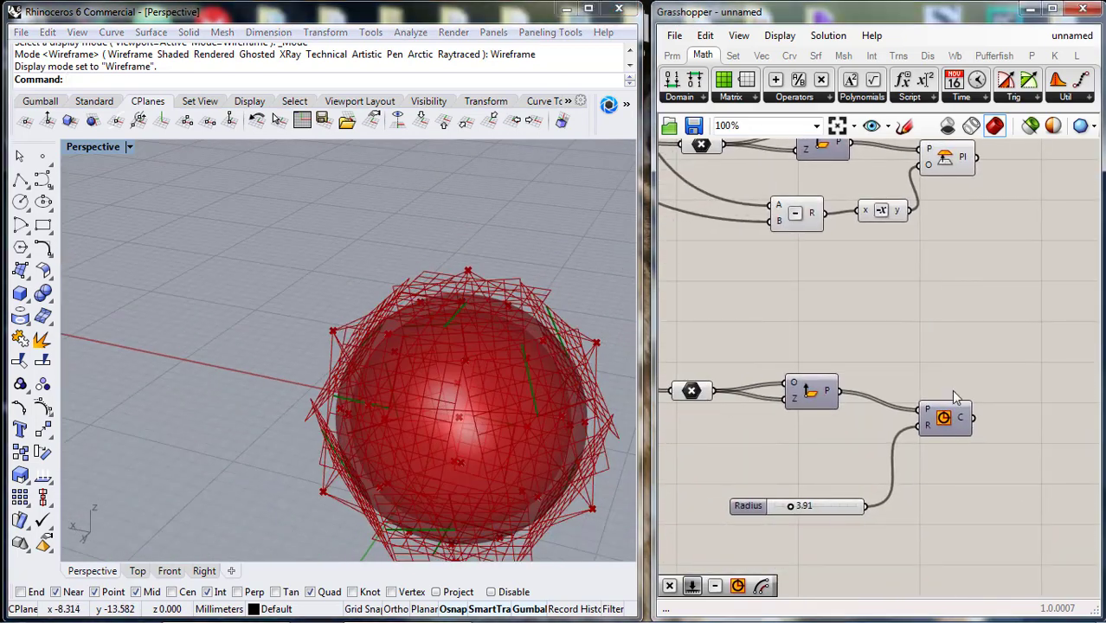
pyautogui.keyDown('alt'); pyautogui.moveTo(1021, 234); pyautogui.dragTo(1020, 234); pyautogui.keyUp('alt')
pyautogui.keyDown('alt'); pyautogui.moveTo(760, 505); pyautogui.dragTo(768, 471); pyautogui.keyUp('alt')
pyautogui.keyDown('alt'); pyautogui.moveTo(766, 505); pyautogui.dragTo(769, 461); pyautogui.keyUp('alt')
pyautogui.moveTo(1013, 262); pyautogui.dragTo(1013, 237)
pyautogui.scroll(-3, 988, 356)
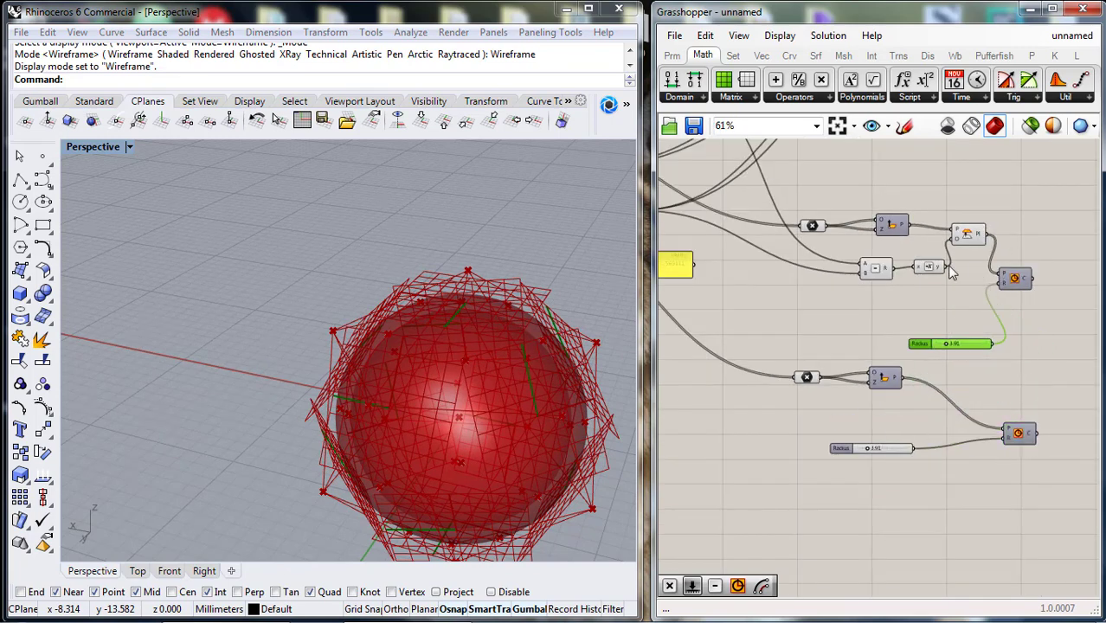
# - Turn off the preview of the Plane Offset component
pyautogui.click(966, 236)
pyautogui.middleClick(965, 236)
pyautogui.click(1003, 191)
pyautogui.moveTo(611, 367); pyautogui.dragTo(439, 307, button='right')
pyautogui.moveTo(984, 369); pyautogui.dragTo(975, 353, button='right')
pyautogui.scroll(2, 854, 300)
pyautogui.moveTo(855, 300); pyautogui.dragTo(966, 365, button='right')
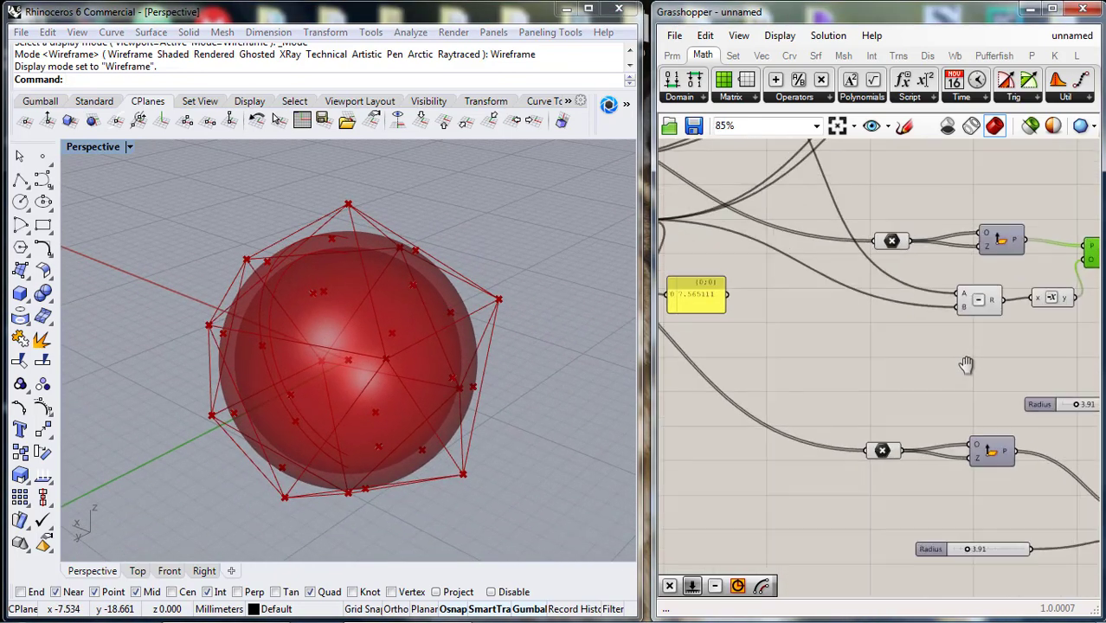
# - Align the copied Circle component above the original one and enable the preview of both Circle components
pyautogui.scroll(-2, 965, 365)
pyautogui.moveTo(1073, 364); pyautogui.dragTo(921, 320, button='right')
pyautogui.scroll(7, 977, 313)
pyautogui.moveTo(946, 263); pyautogui.dragTo(969, 263)
pyautogui.moveTo(996, 473); pyautogui.dragTo(920, 424, button='right')
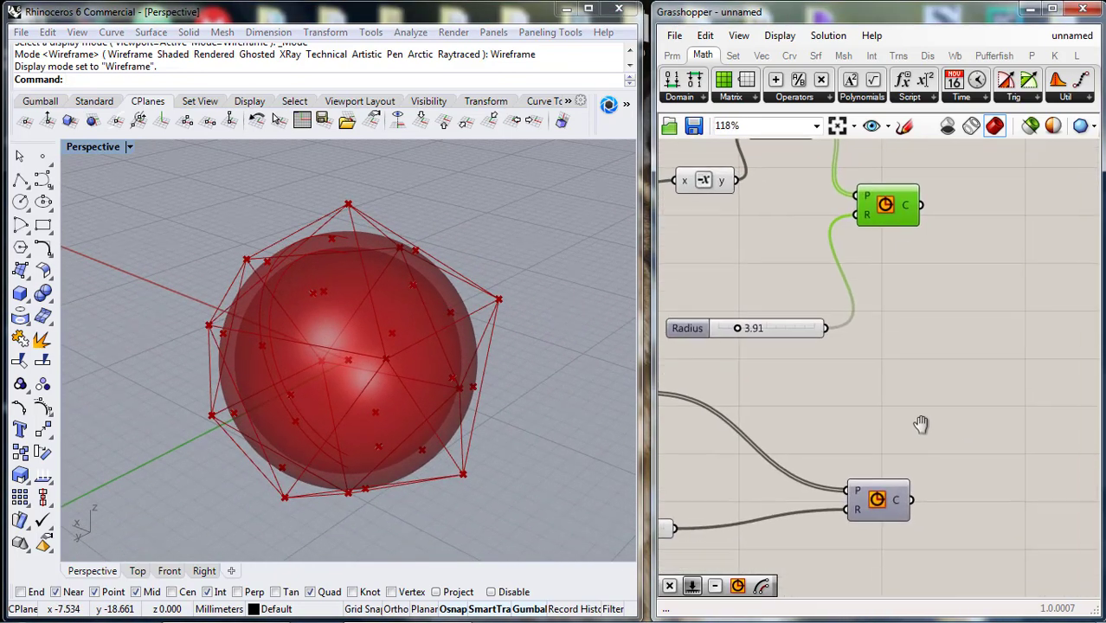
pyautogui.moveTo(1004, 173); pyautogui.dragTo(859, 514)
pyautogui.middleClick(876, 211)
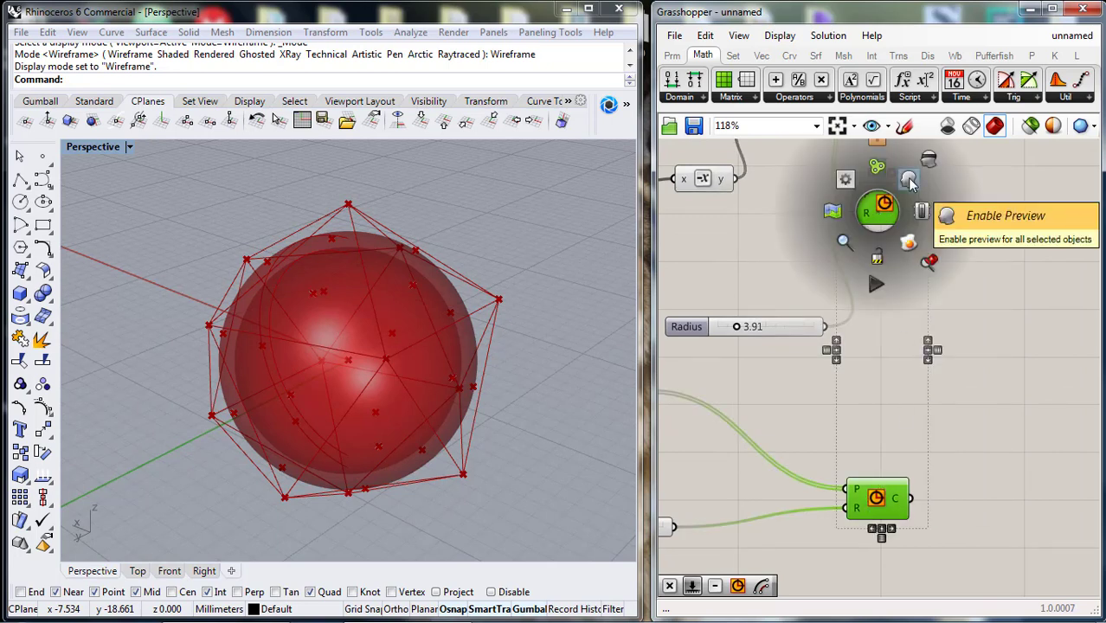
pyautogui.click(910, 180)
pyautogui.moveTo(497, 361); pyautogui.dragTo(546, 349, button='right')
pyautogui.moveTo(968, 317); pyautogui.dragTo(1031, 371, button='right')
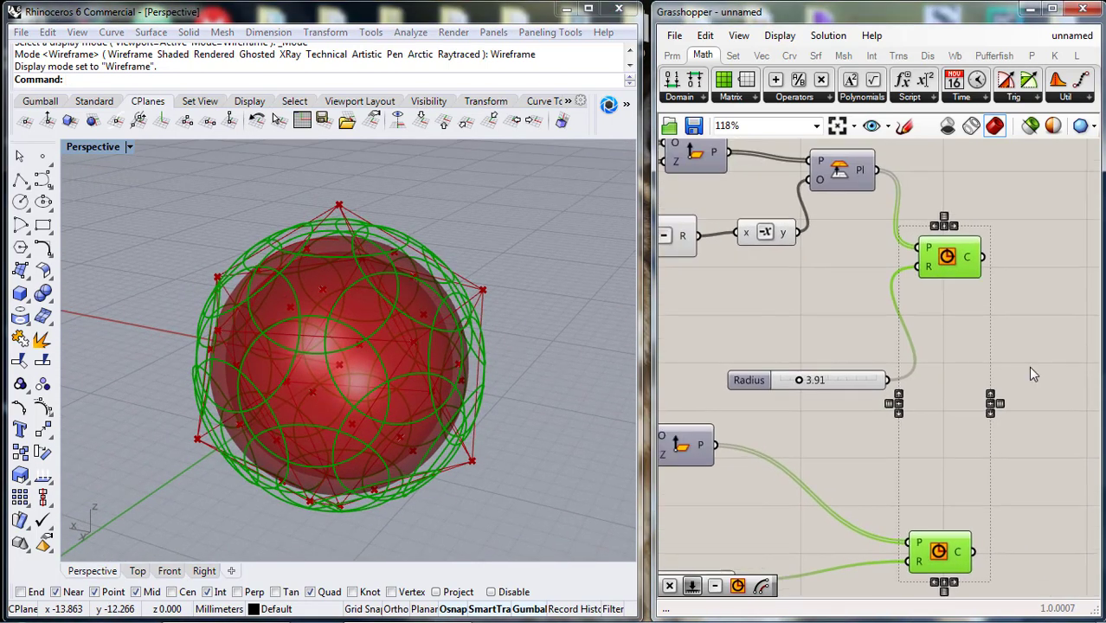
# - Set the radius of the circles on the offset vertex planes to 2.38
pyautogui.click(1030, 370)
pyautogui.moveTo(799, 381); pyautogui.dragTo(790, 382)
pyautogui.moveTo(747, 371); pyautogui.dragTo(786, 367, button='right')
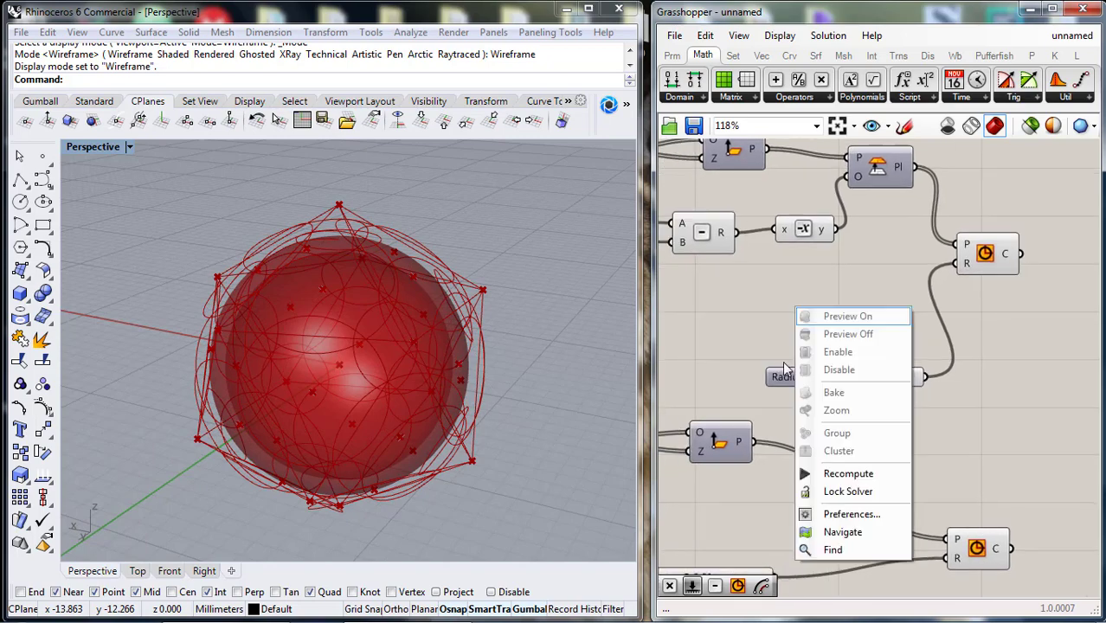
pyautogui.moveTo(535, 362); pyautogui.dragTo(581, 344, button='right')
# - Turn off the preview of the two Sphere components
pyautogui.scroll(-3, 987, 363)
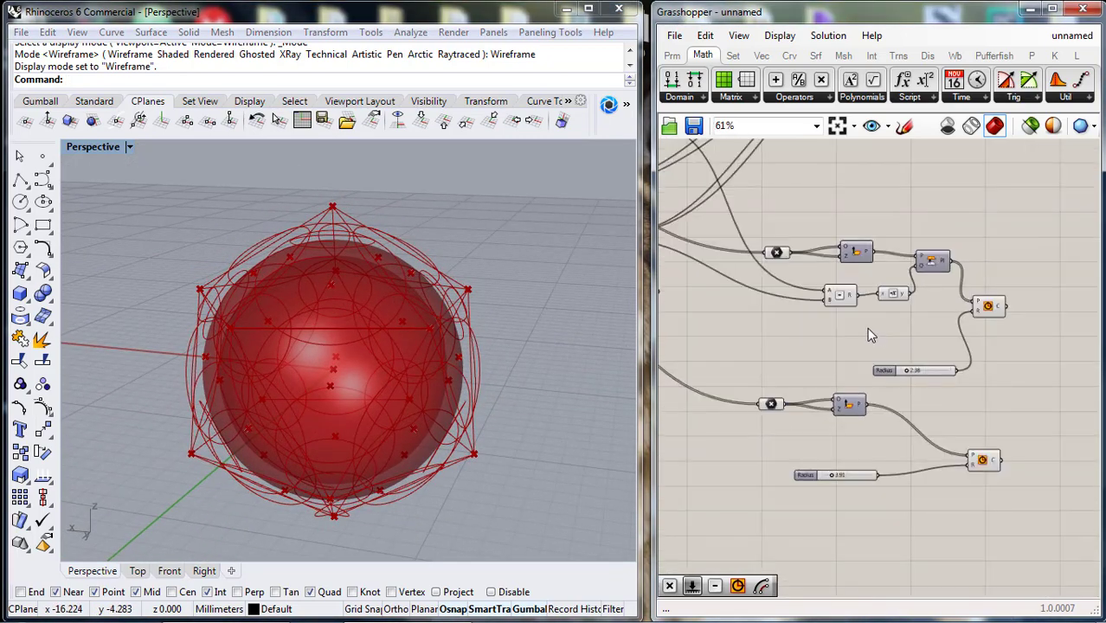
pyautogui.moveTo(903, 197); pyautogui.dragTo(807, 441, button='right')
pyautogui.moveTo(910, 220); pyautogui.dragTo(832, 306)
pyautogui.middleClick(855, 290)
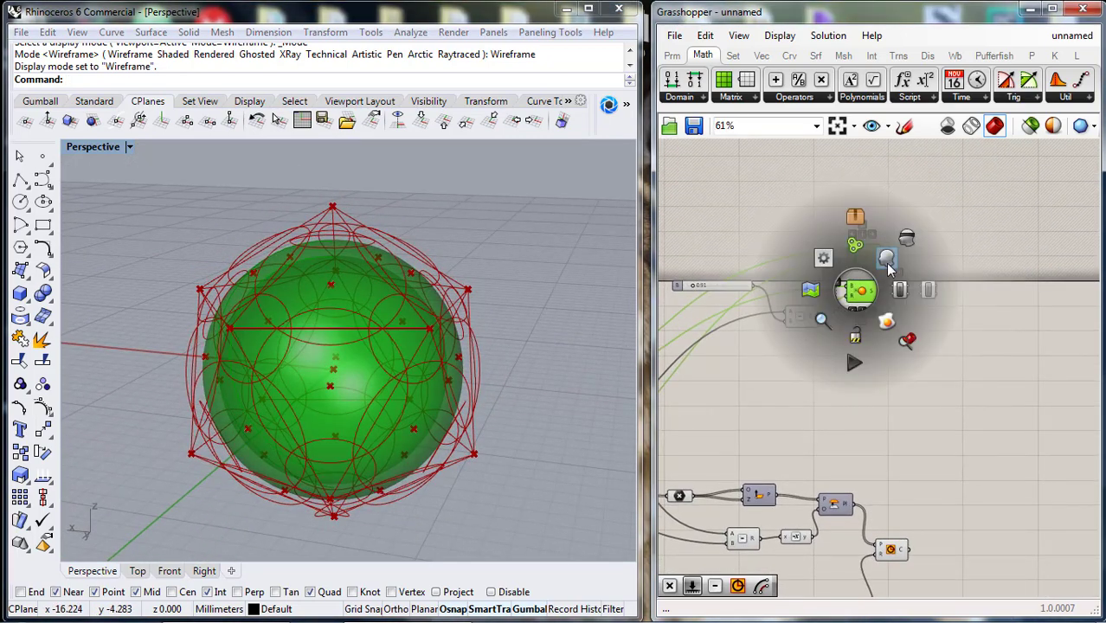
pyautogui.click(888, 264)
pyautogui.middleClick(857, 285)
pyautogui.click(907, 235)
pyautogui.click(554, 393)
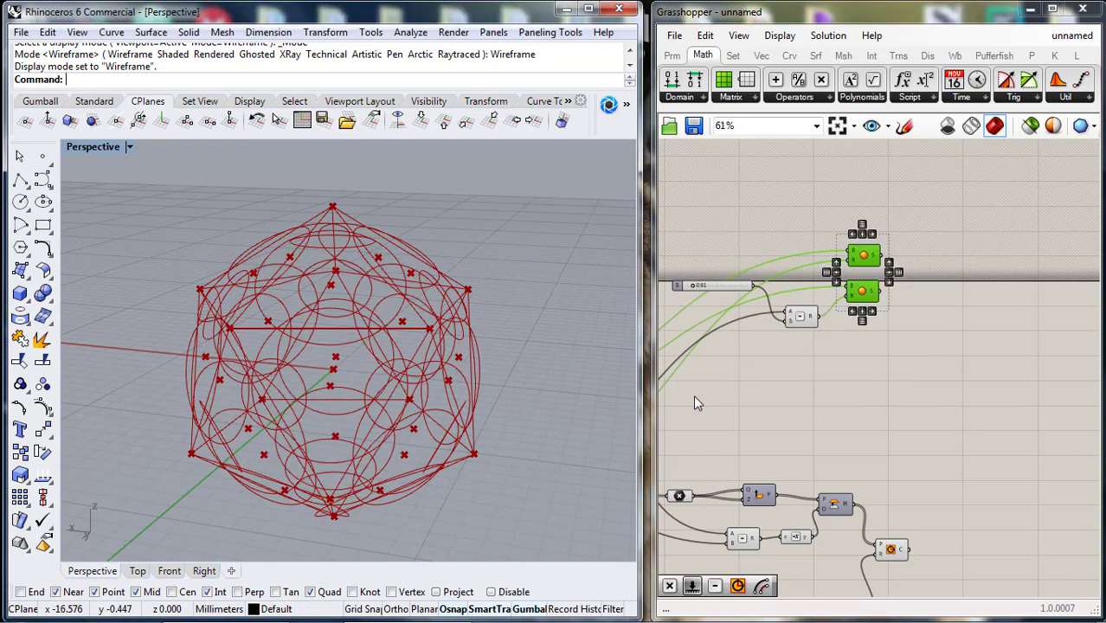
# - Turn off the preview of the component that extracts the face outlines from the icosahedron mesh
pyautogui.moveTo(693, 396); pyautogui.dragTo(860, 397, button='right')
pyautogui.moveTo(765, 443); pyautogui.dragTo(946, 373, button='right')
pyautogui.moveTo(751, 402); pyautogui.dragTo(866, 405, button='right')
pyautogui.click(713, 383)
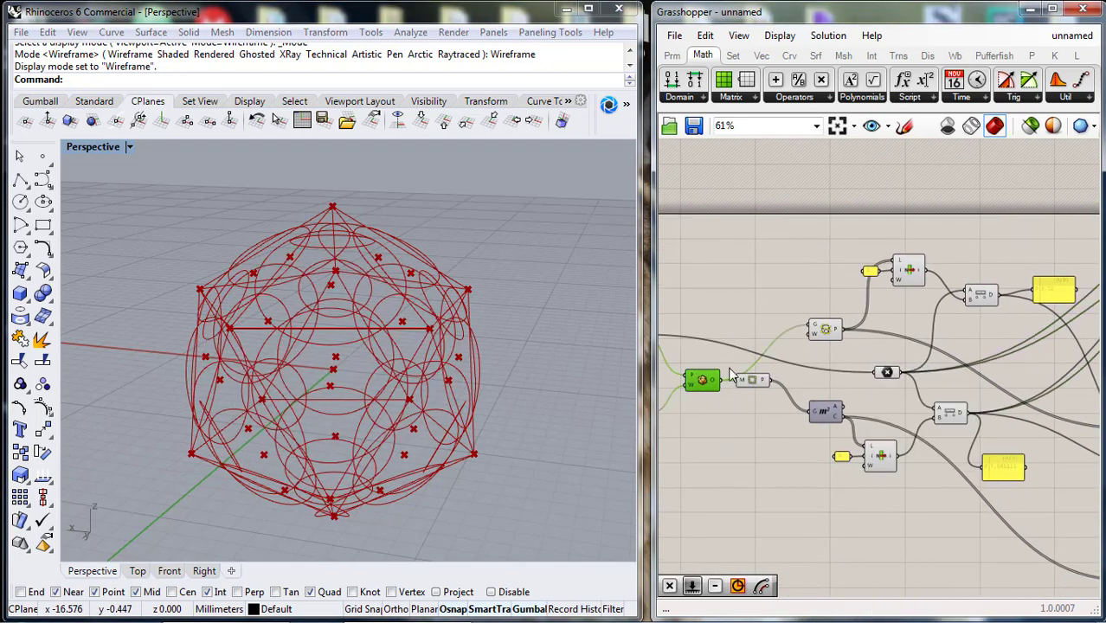
pyautogui.scroll(3, 734, 385)
pyautogui.click(765, 379)
pyautogui.middleClick(761, 375)
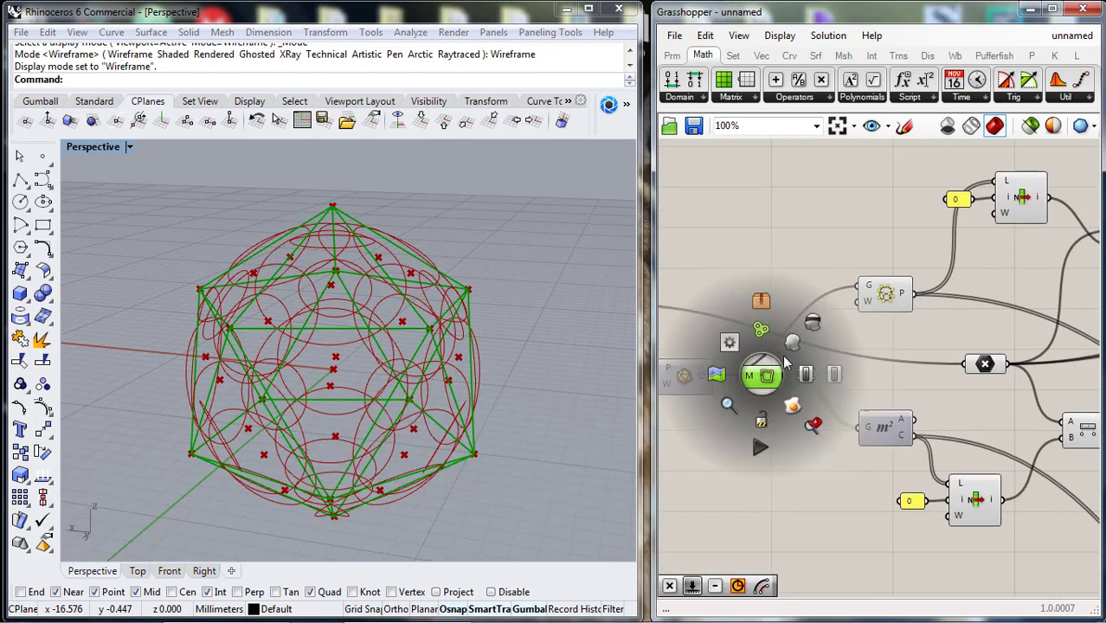
pyautogui.click(805, 327)
pyautogui.moveTo(419, 417); pyautogui.dragTo(450, 413, button='right')
# - Move both Circle components farther from their plane components and line up the two Radius sliders beneath each other
pyautogui.moveTo(783, 456); pyautogui.dragTo(732, 326, button='right')
pyautogui.moveTo(983, 453); pyautogui.dragTo(662, 364, button='right')
pyautogui.moveTo(1086, 397); pyautogui.dragTo(944, 346, button='right')
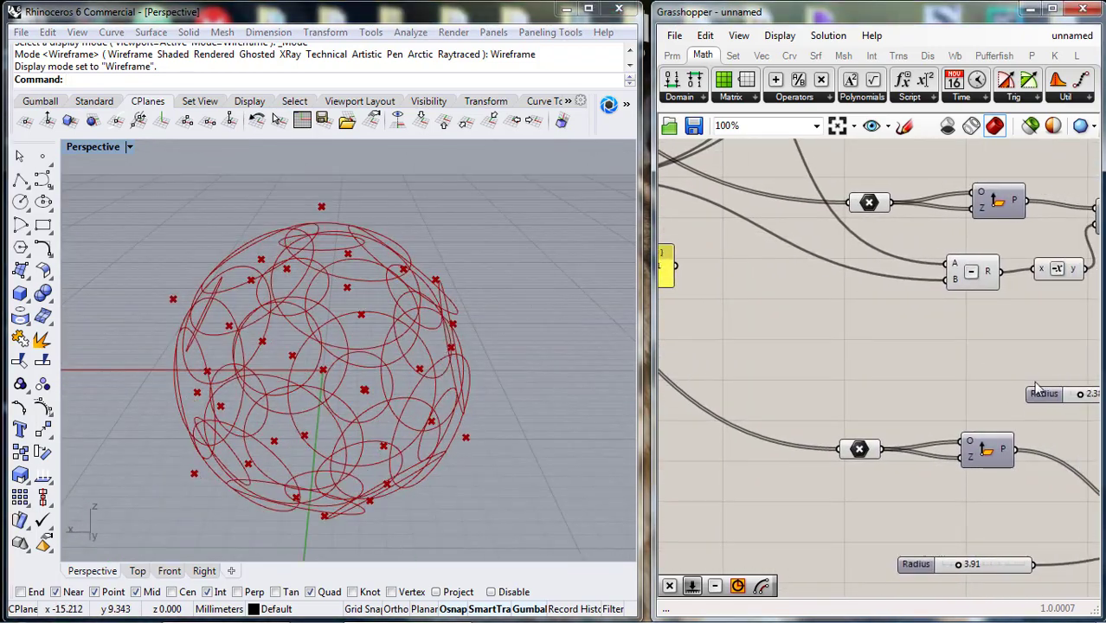
pyautogui.moveTo(1018, 354); pyautogui.dragTo(782, 274, button='right')
pyautogui.scroll(-2, 948, 420)
pyautogui.moveTo(951, 411); pyautogui.dragTo(877, 386, button='right')
pyautogui.moveTo(950, 230); pyautogui.dragTo(864, 475)
pyautogui.moveTo(894, 428); pyautogui.dragTo(1038, 428)
pyautogui.click(867, 353)
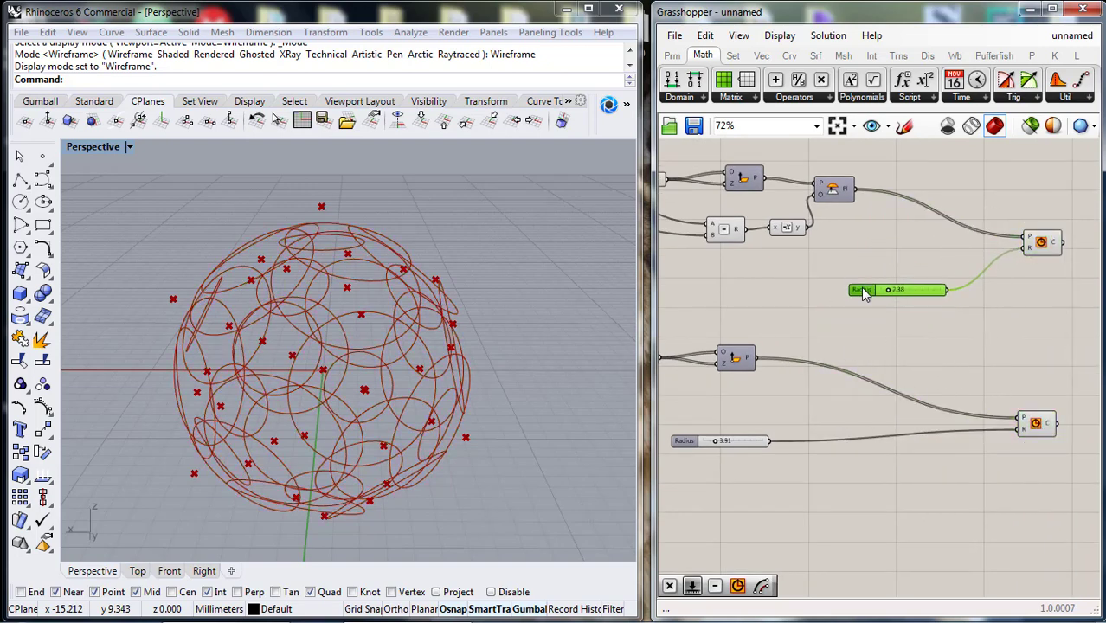
pyautogui.click(901, 373)
# - Set the radius of the circles on the offset vertex planes to 1.80
pyautogui.scroll(4, 902, 374)
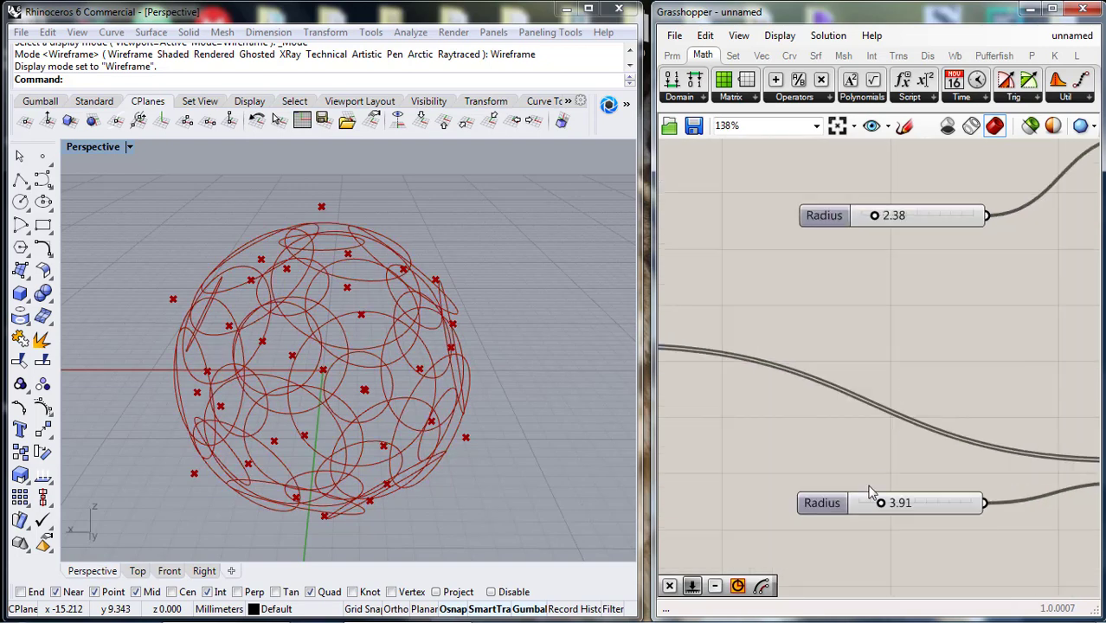
pyautogui.moveTo(876, 215); pyautogui.dragTo(871, 215)
pyautogui.moveTo(365, 351); pyautogui.dragTo(481, 370, button='right')
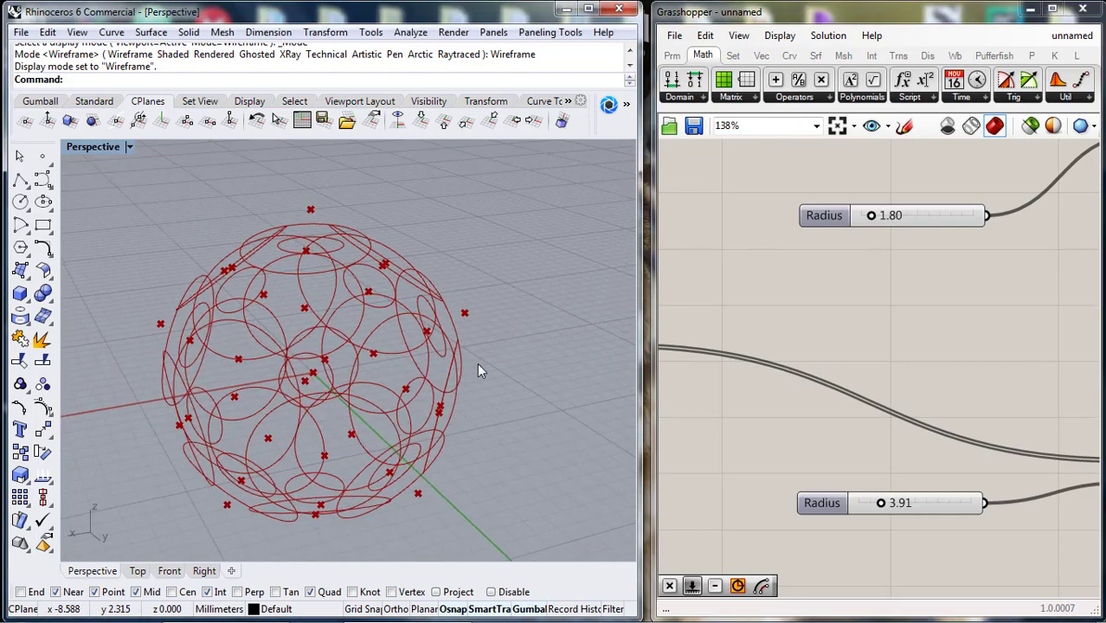
# - Set the radius of the circles on the face-centroid planes to 2.76
pyautogui.moveTo(878, 507); pyautogui.dragTo(871, 507)
pyautogui.moveTo(460, 417); pyautogui.dragTo(596, 384, button='right')
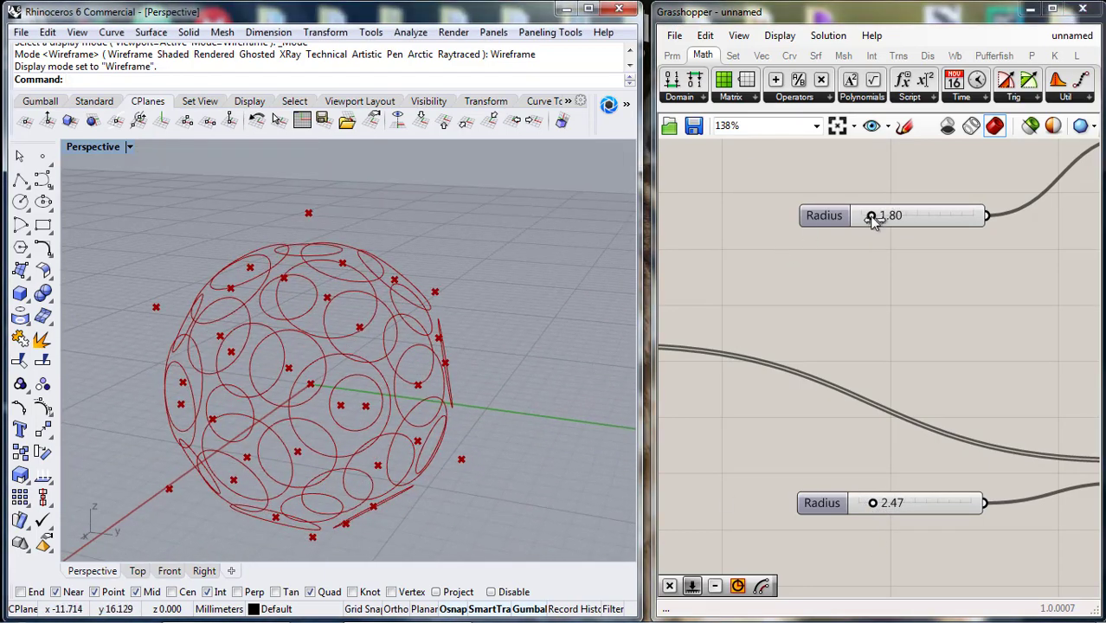
pyautogui.moveTo(871, 220); pyautogui.dragTo(871, 221)
pyautogui.moveTo(414, 353); pyautogui.dragTo(294, 389, button='right')
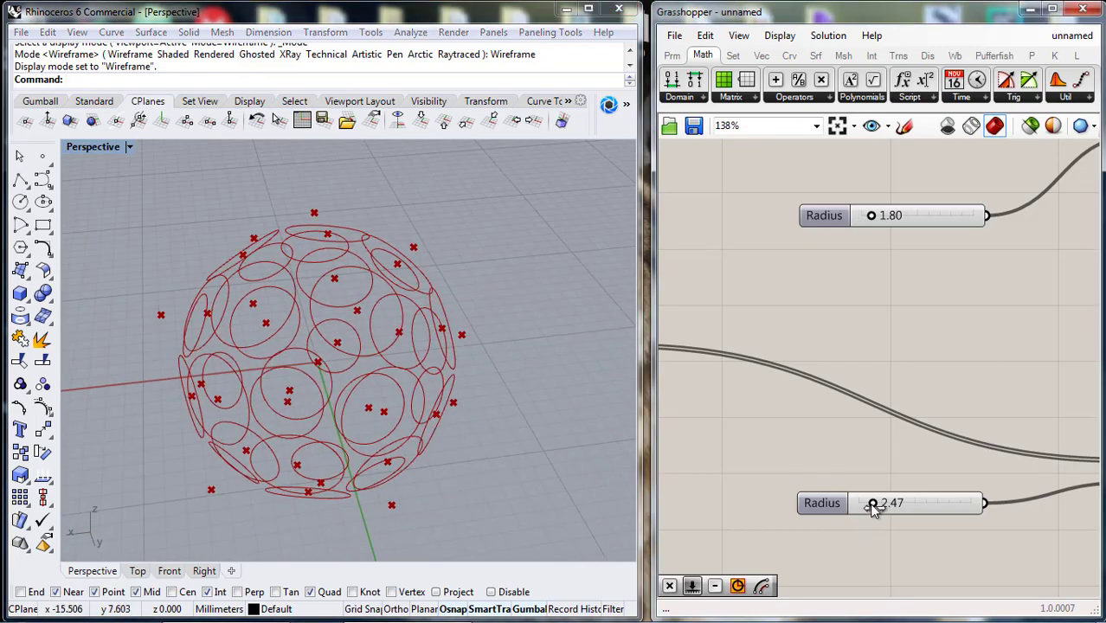
pyautogui.moveTo(871, 505); pyautogui.dragTo(875, 505)
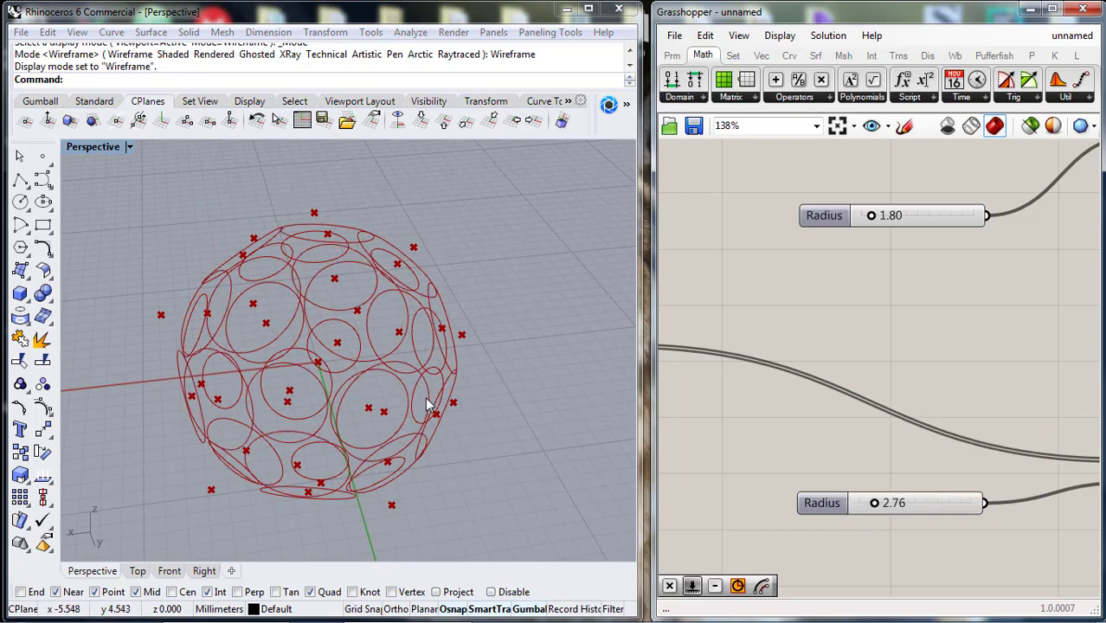
pyautogui.moveTo(426, 404); pyautogui.dragTo(521, 361, button='right')
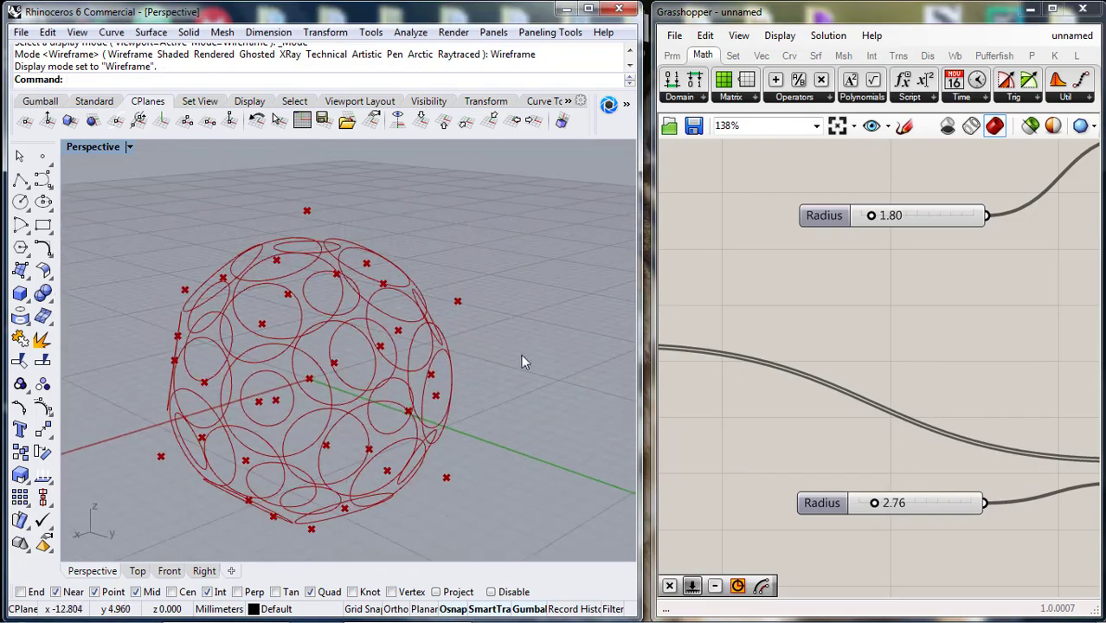
# - Add a second Point parameter fed by the existing center Point parameter near the centroid Distance component
pyautogui.moveTo(904, 349); pyautogui.dragTo(828, 350, button='right')
pyautogui.scroll(-3, 828, 350)
pyautogui.moveTo(844, 386); pyautogui.dragTo(959, 443, button='right')
pyautogui.scroll(-3, 891, 393)
pyautogui.moveTo(790, 374); pyautogui.dragTo(885, 424, button='right')
pyautogui.scroll(2, 760, 317)
pyautogui.moveTo(874, 384); pyautogui.dragTo(965, 353, button='right')
pyautogui.moveTo(798, 358); pyautogui.dragTo(768, 345, button='right')
pyautogui.scroll(4, 769, 307)
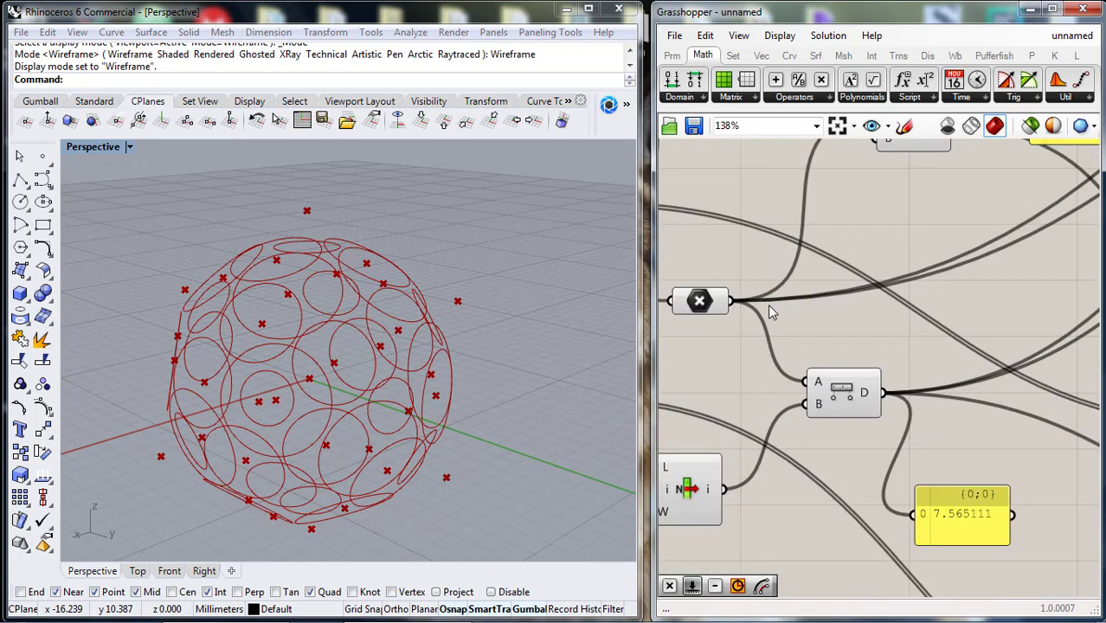
pyautogui.click(671, 57)
pyautogui.moveTo(815, 326); pyautogui.dragTo(987, 482)
# - Move the new center Point parameter between the vertex and face Circle components
pyautogui.scroll(-3, 846, 336)
pyautogui.scroll(-3, 987, 482)
pyautogui.moveTo(1015, 491); pyautogui.dragTo(766, 420, button='right')
pyautogui.scroll(2, 757, 415)
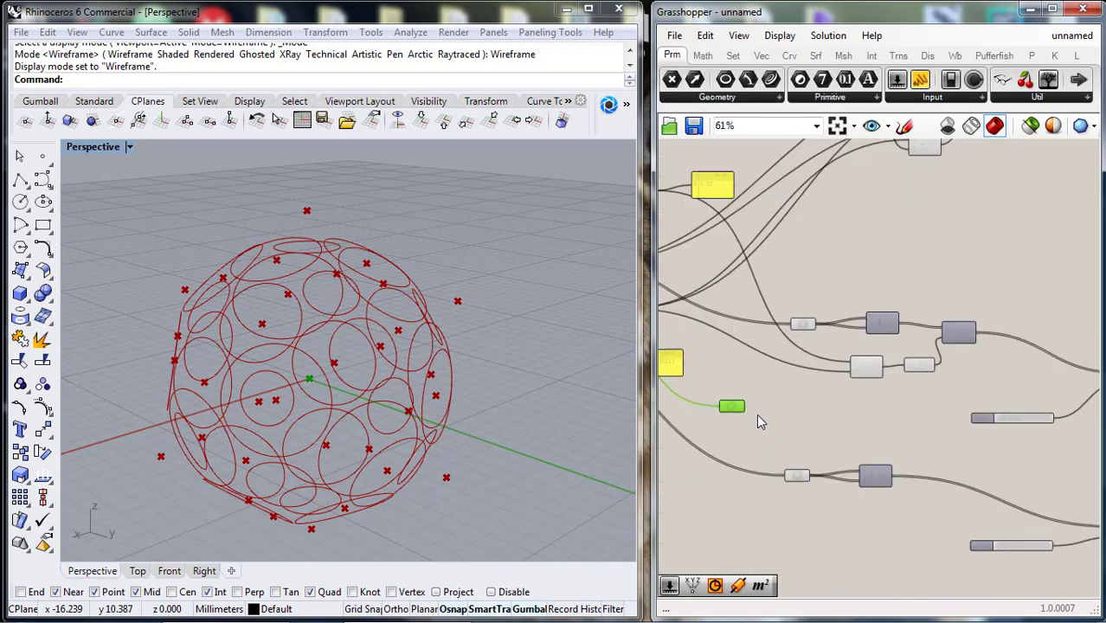
pyautogui.scroll(2, 757, 415)
pyautogui.moveTo(741, 405); pyautogui.dragTo(1022, 474)
pyautogui.moveTo(1022, 474); pyautogui.dragTo(714, 430, button='right')
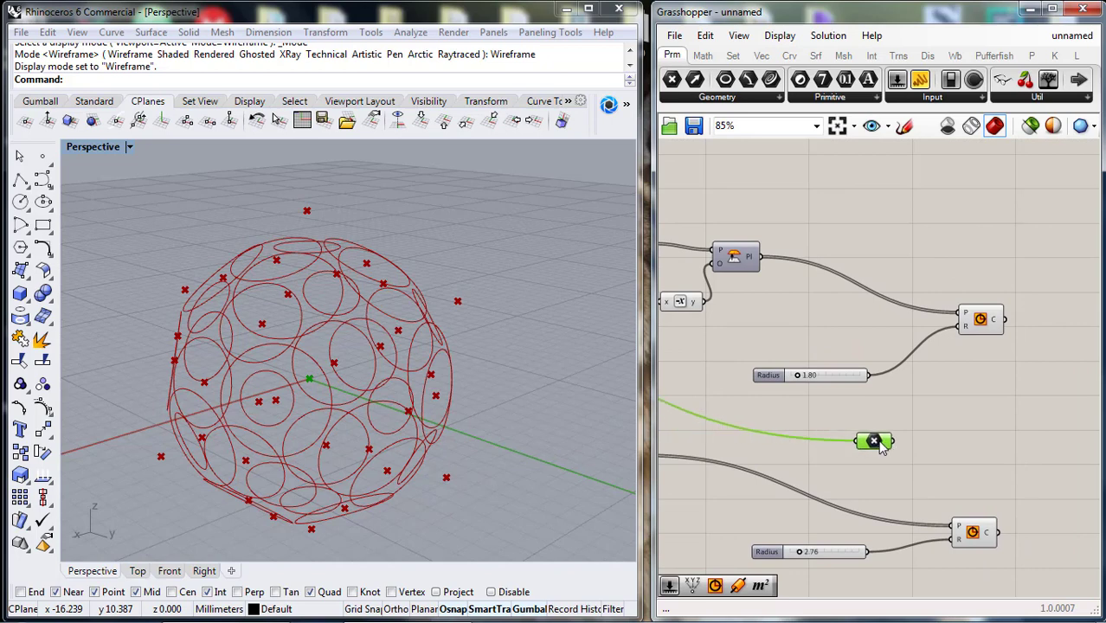
pyautogui.moveTo(984, 437); pyautogui.dragTo(849, 389, button='right')
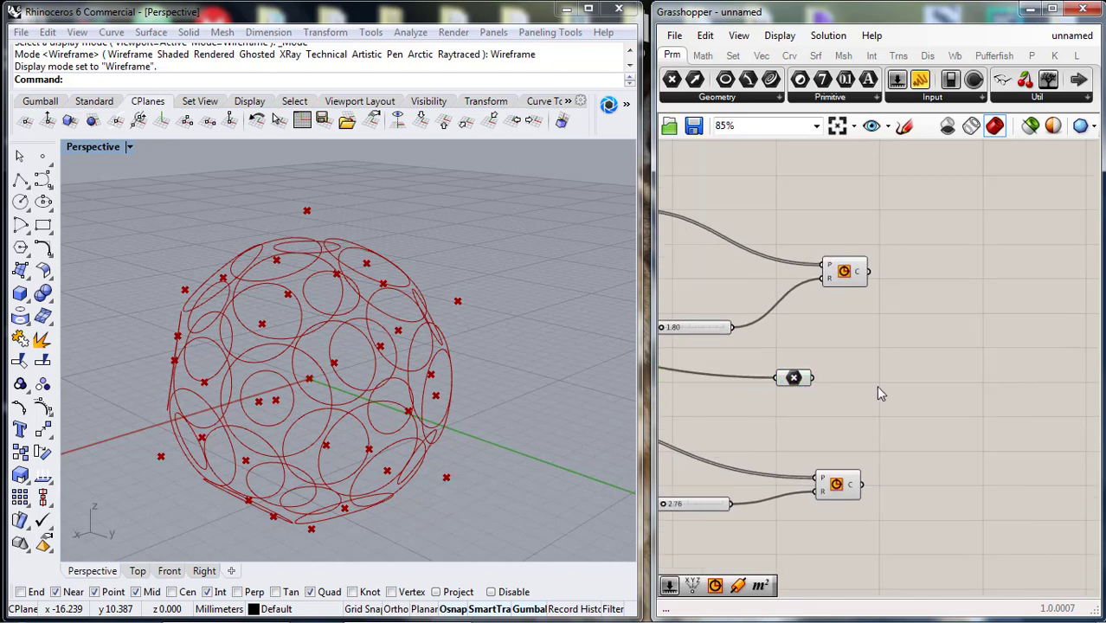
# - Add an Area component for the vertex circles and a copy for the face circles, then tidy the Area and Point positions
pyautogui.doubleClick(879, 394)
pyautogui.write('area')
pyautogui.press('Return')
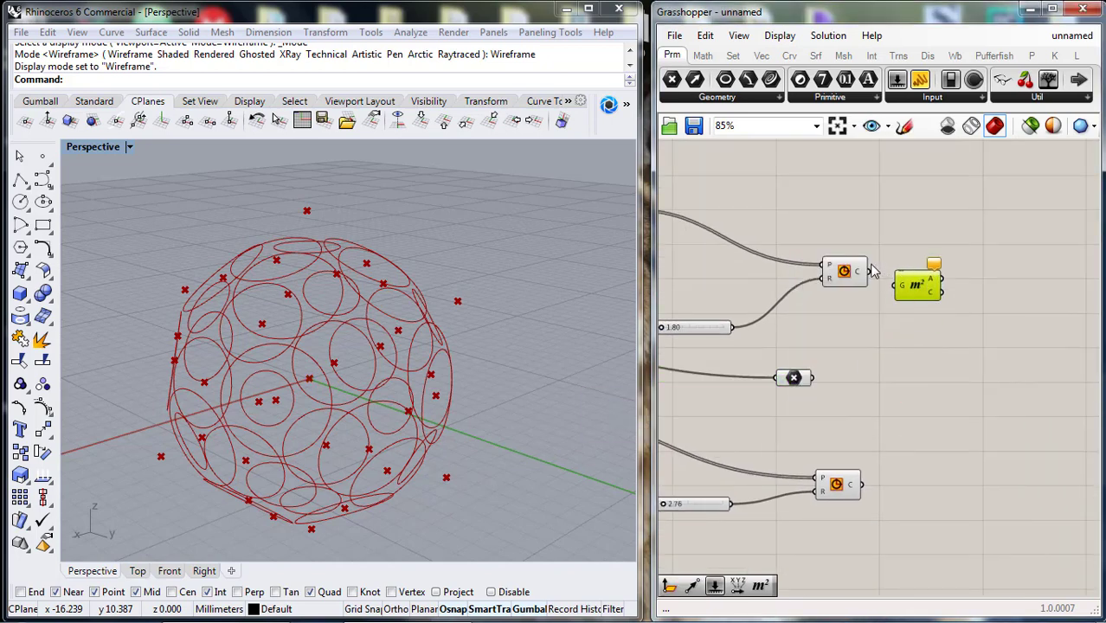
pyautogui.keyDown('alt'); pyautogui.moveTo(942, 482); pyautogui.dragTo(938, 500); pyautogui.keyUp('alt')
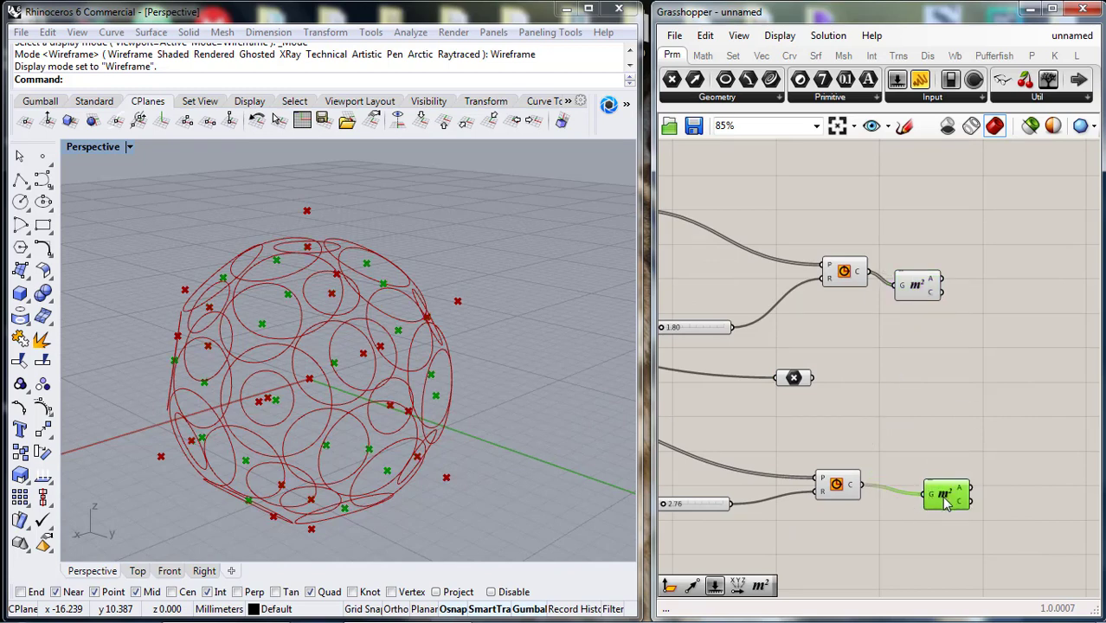
pyautogui.click(934, 288)
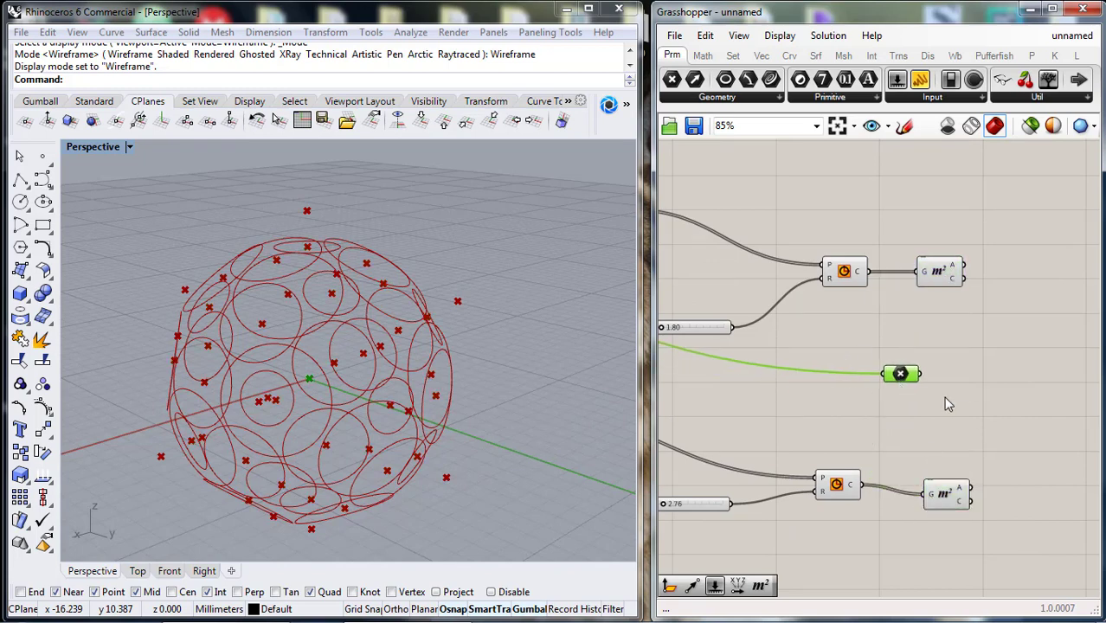
# - Add a Vector 2Pt component beyond the center Point parameter and connect that point to its A input
pyautogui.moveTo(944, 397); pyautogui.dragTo(827, 398, button='right')
pyautogui.click(900, 308)
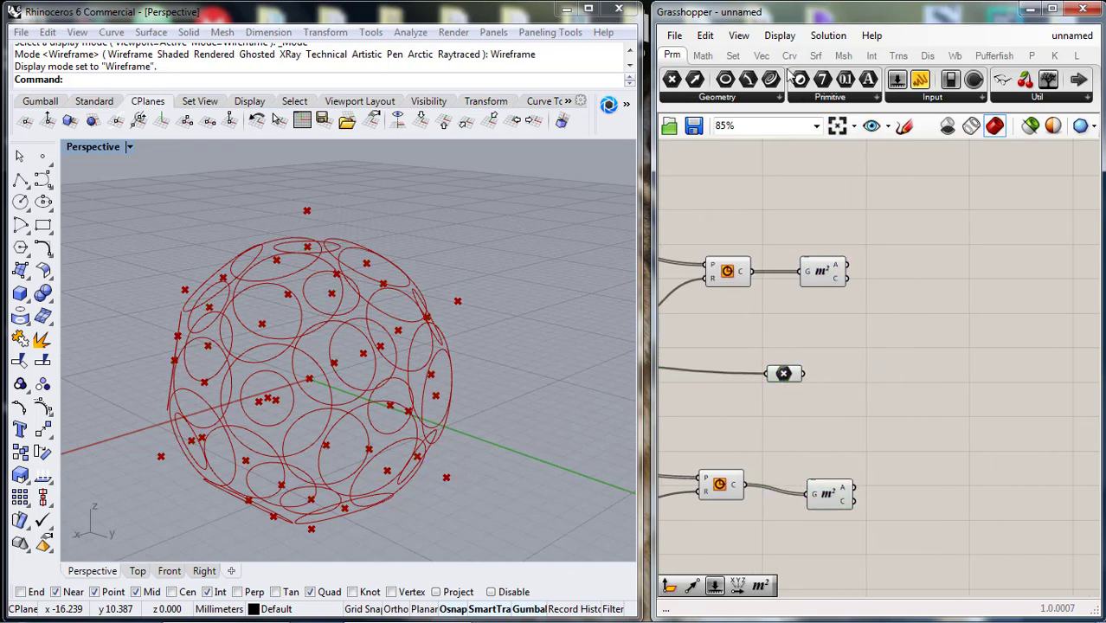
pyautogui.click(762, 55)
pyautogui.click(1066, 98)
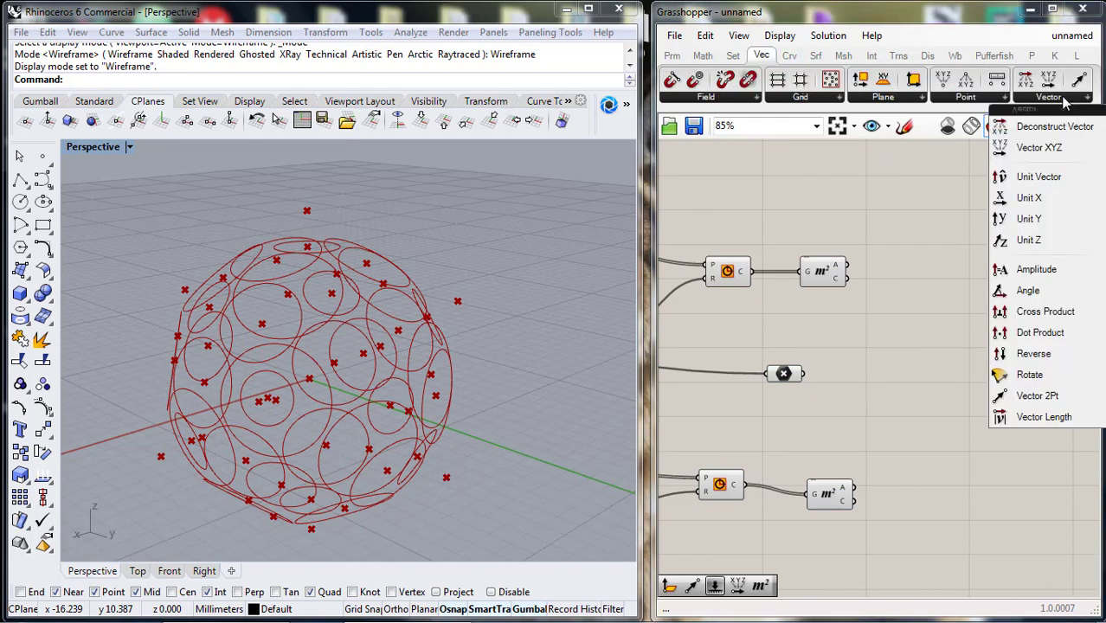
pyautogui.click(1041, 396)
pyautogui.click(945, 369)
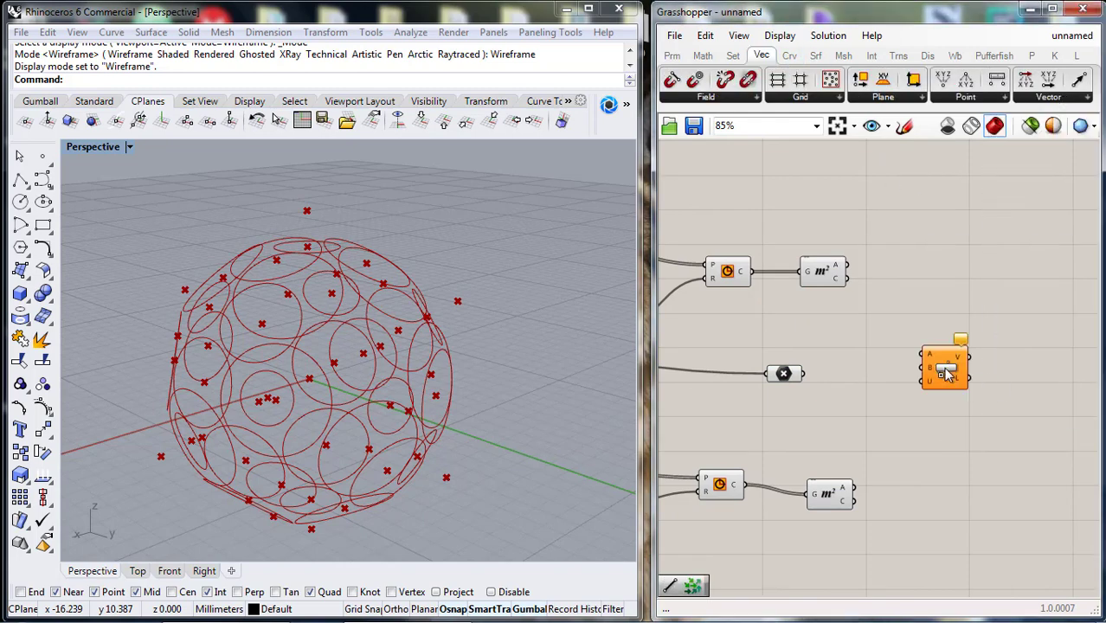
pyautogui.scroll(2, 921, 356)
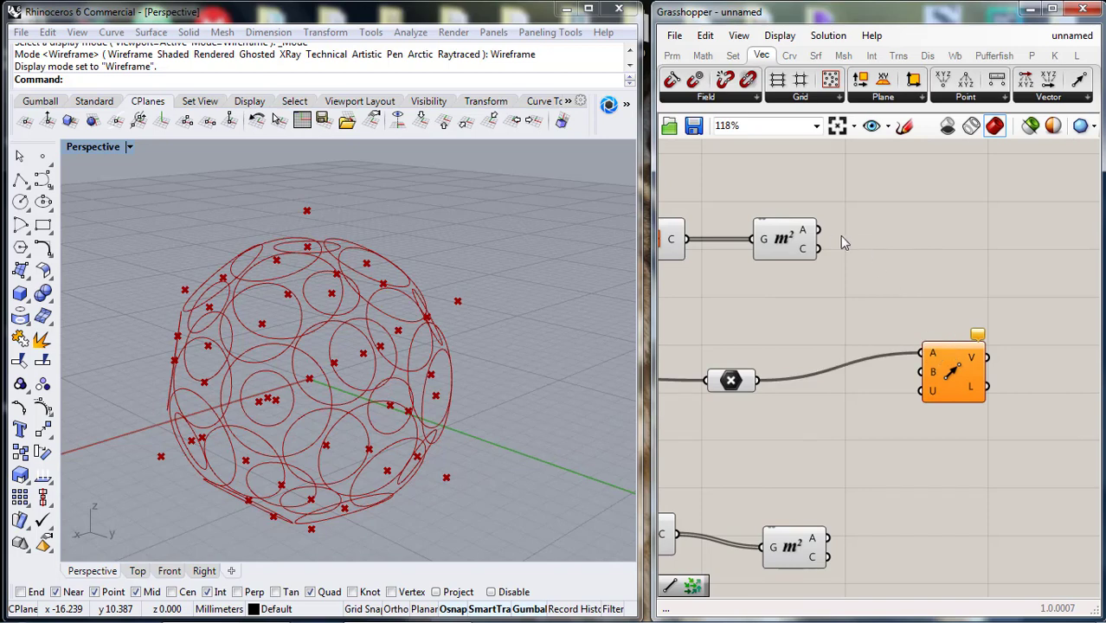
# - Connect the vertex circles' centroids to Vector 2Pt's B input, and copy the component with the face circles' centroids as its B input
pyautogui.moveTo(838, 284); pyautogui.dragTo(959, 506)
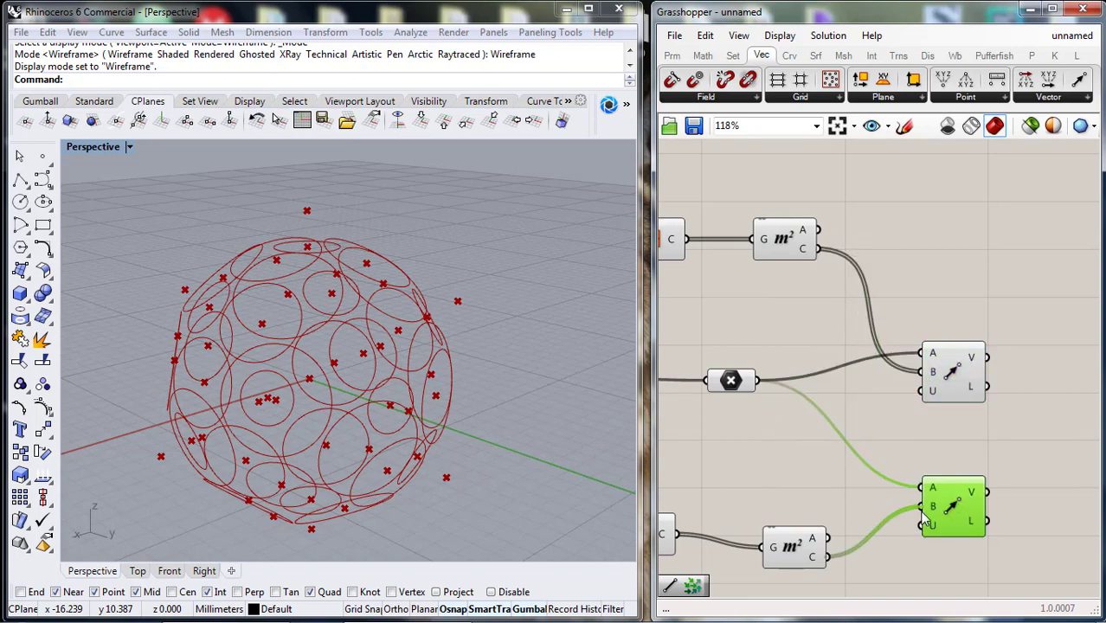
pyautogui.click(942, 446)
pyautogui.moveTo(947, 399); pyautogui.dragTo(944, 392)
pyautogui.click(966, 456)
pyautogui.moveTo(1058, 399); pyautogui.dragTo(949, 344, button='right')
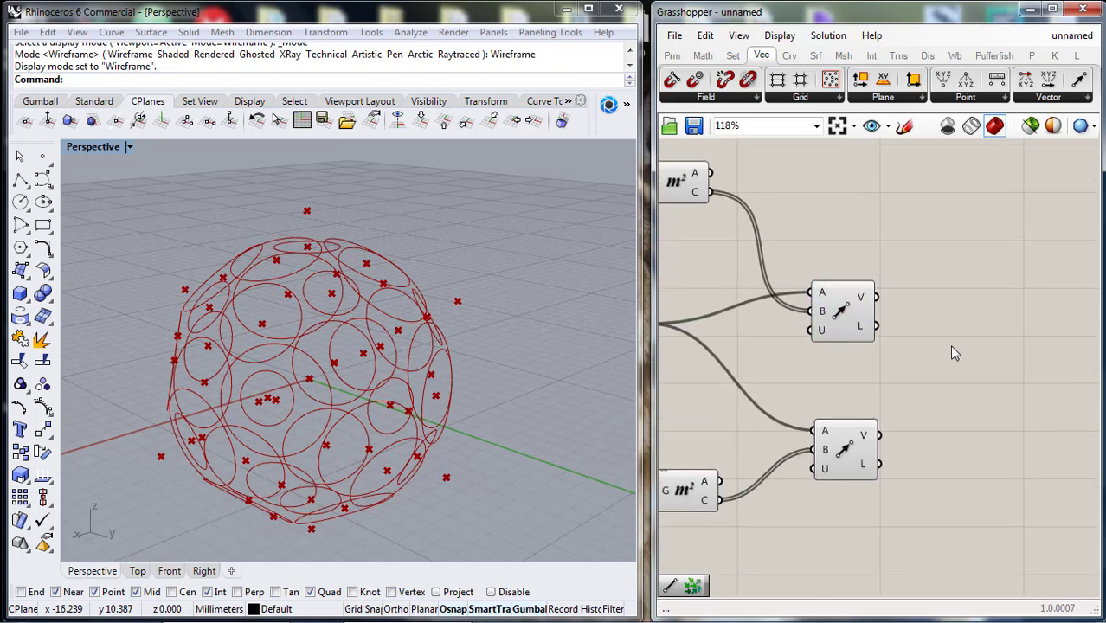
# - Add a Vector Display component beyond the two Vector 2Pt components
pyautogui.doubleClick(953, 336)
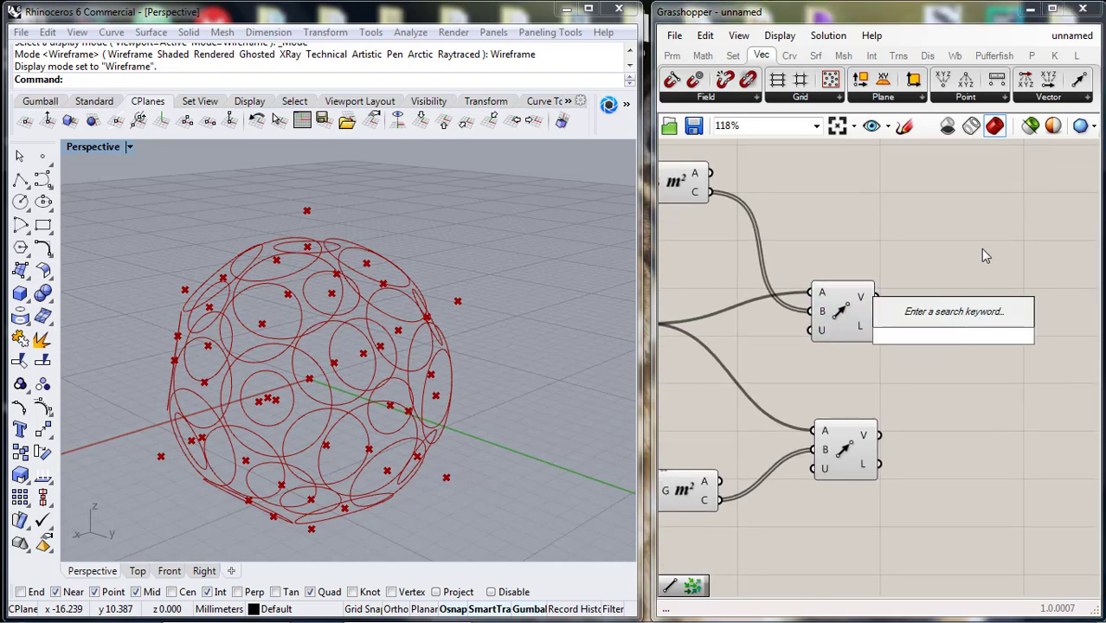
pyautogui.write('pre')
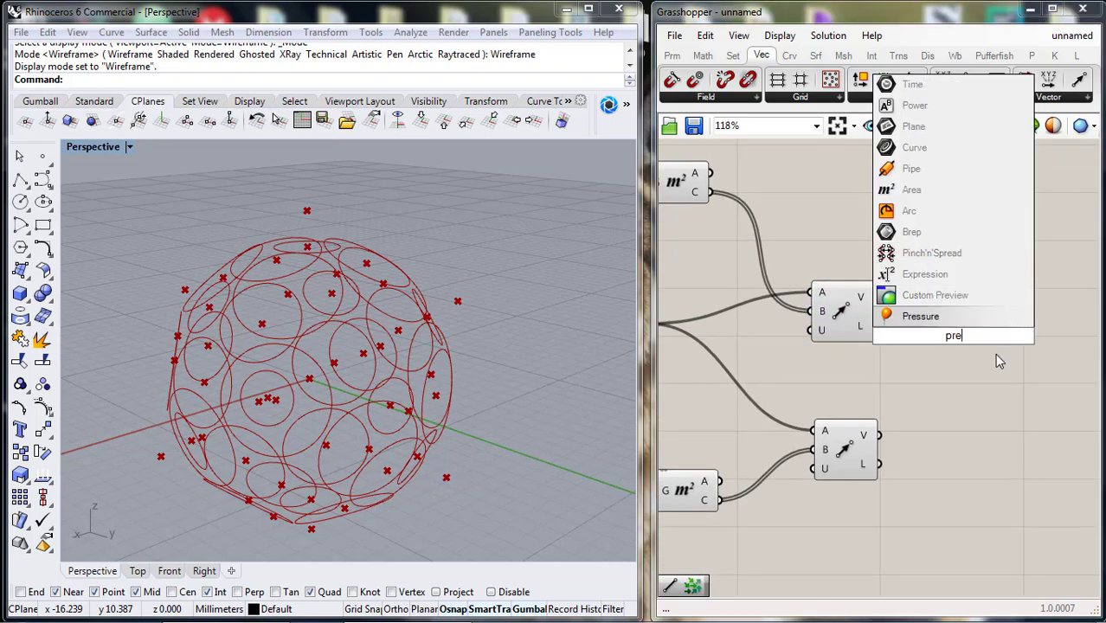
pyautogui.press('BackSpace')
pyautogui.press('BackSpace')
pyautogui.press('BackSpace')
pyautogui.write('ve')
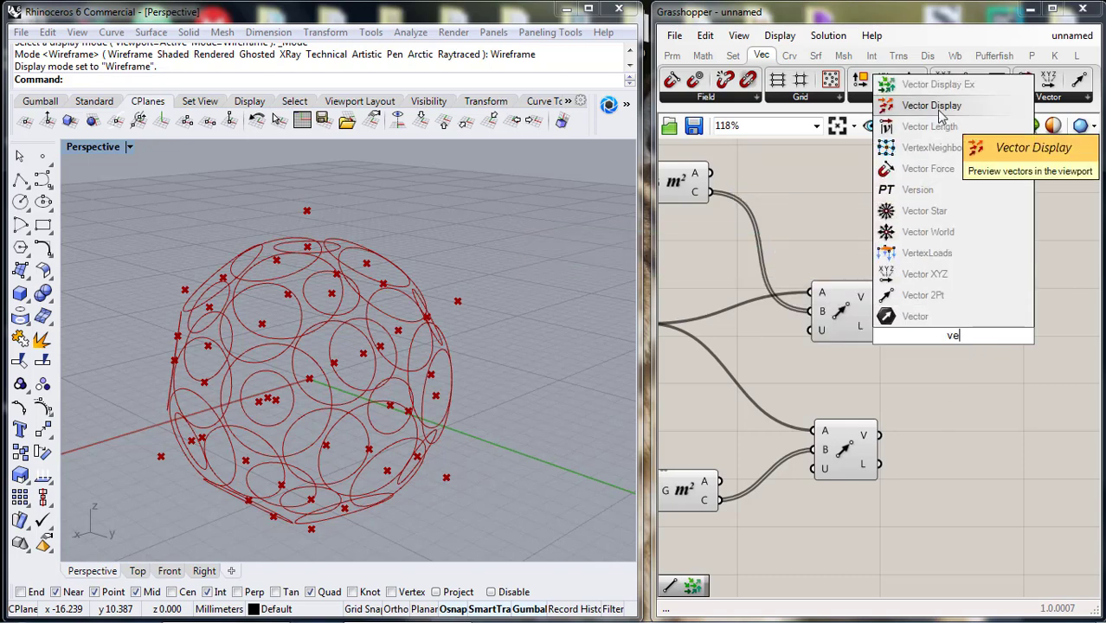
pyautogui.click(938, 104)
pyautogui.moveTo(875, 326); pyautogui.dragTo(904, 359, button='right')
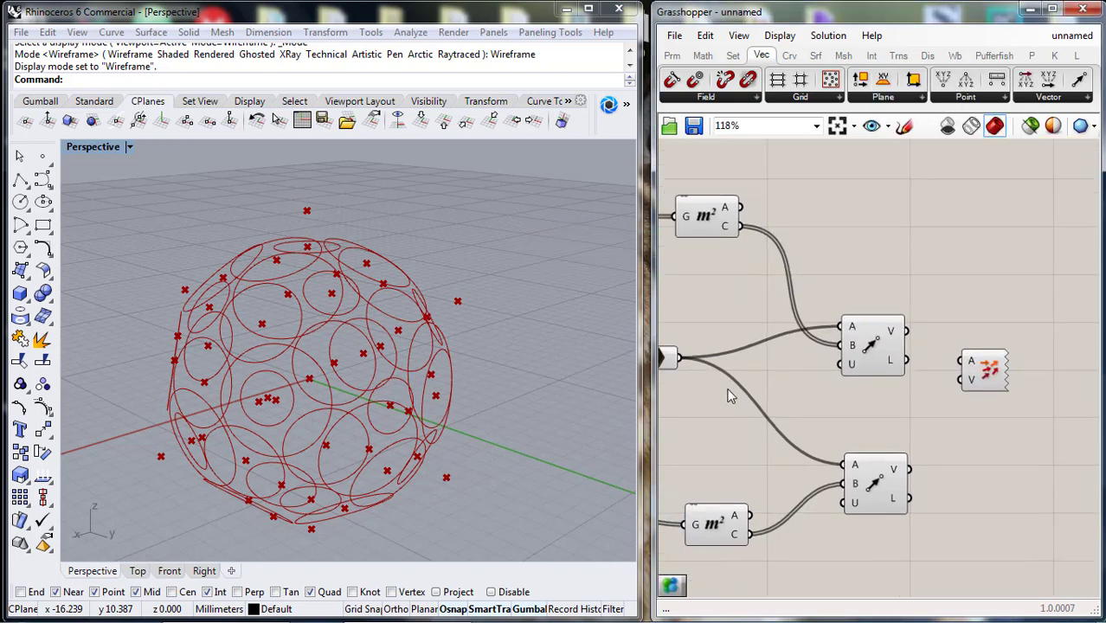
# - Connect the center point and the vertex circles' vectors to Vector Display's A and V inputs, and inspect the arrows
pyautogui.moveTo(986, 374); pyautogui.dragTo(1003, 271)
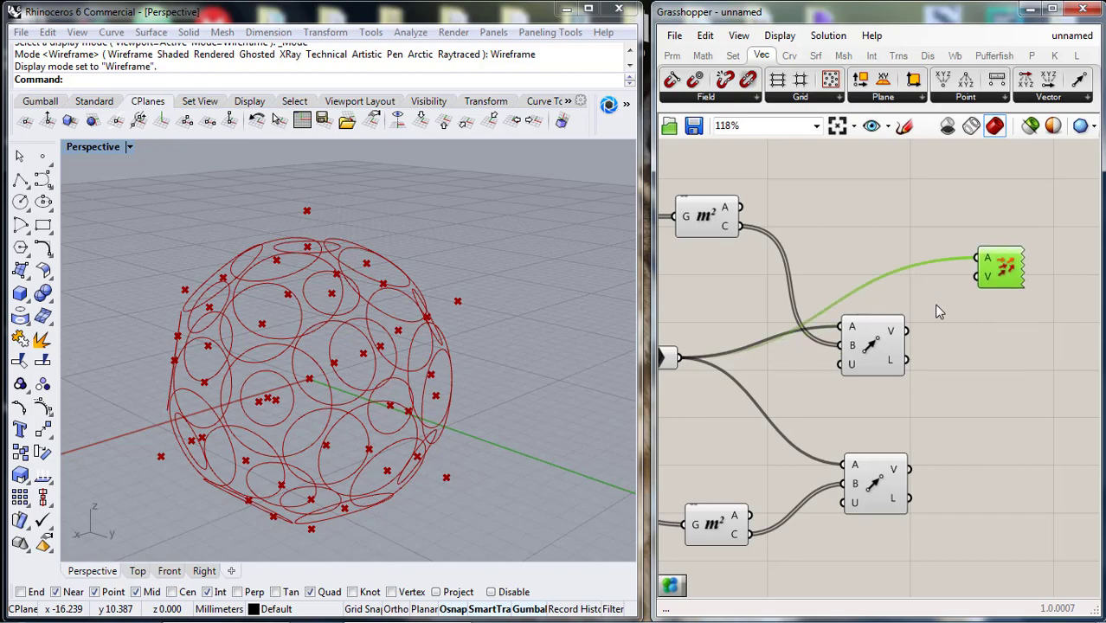
pyautogui.moveTo(436, 372); pyautogui.dragTo(341, 390, button='right')
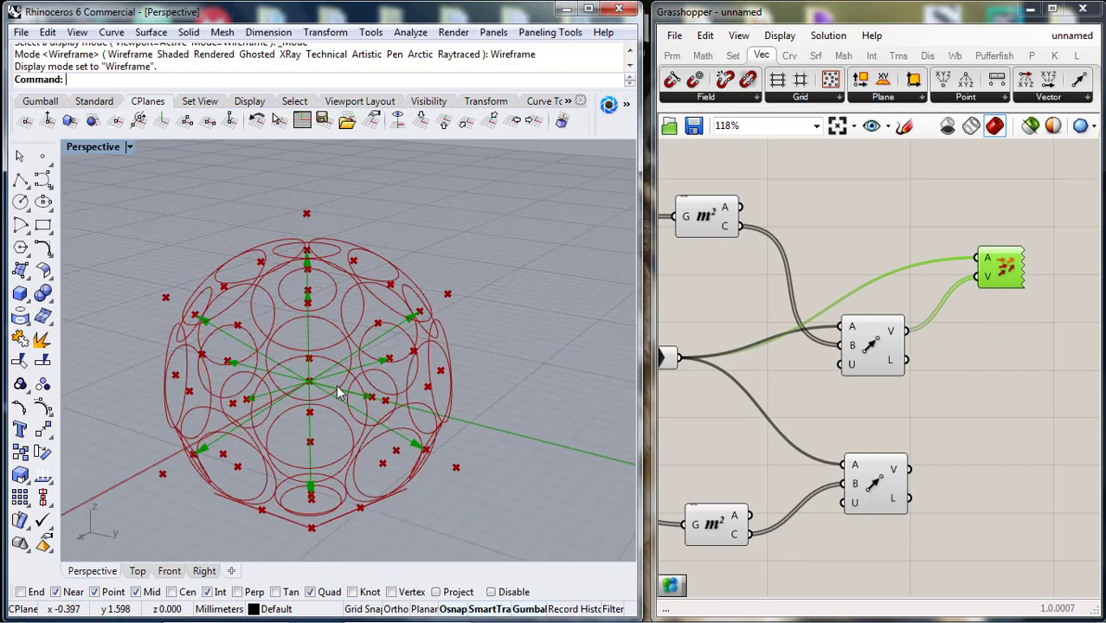
pyautogui.scroll(4, 341, 389)
pyautogui.moveTo(407, 369); pyautogui.dragTo(488, 339, button='right')
pyautogui.moveTo(989, 267); pyautogui.dragTo(999, 288)
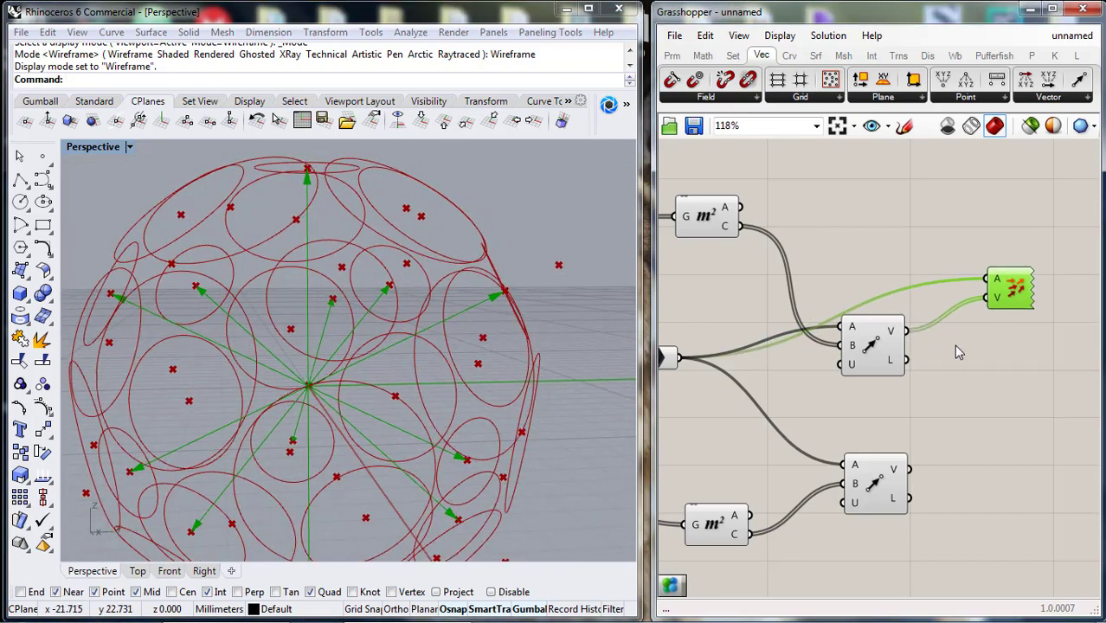
# - Preview the face circles' vectors through Vector Display's V input, and delete the Vector Display component
pyautogui.moveTo(966, 339); pyautogui.dragTo(987, 298)
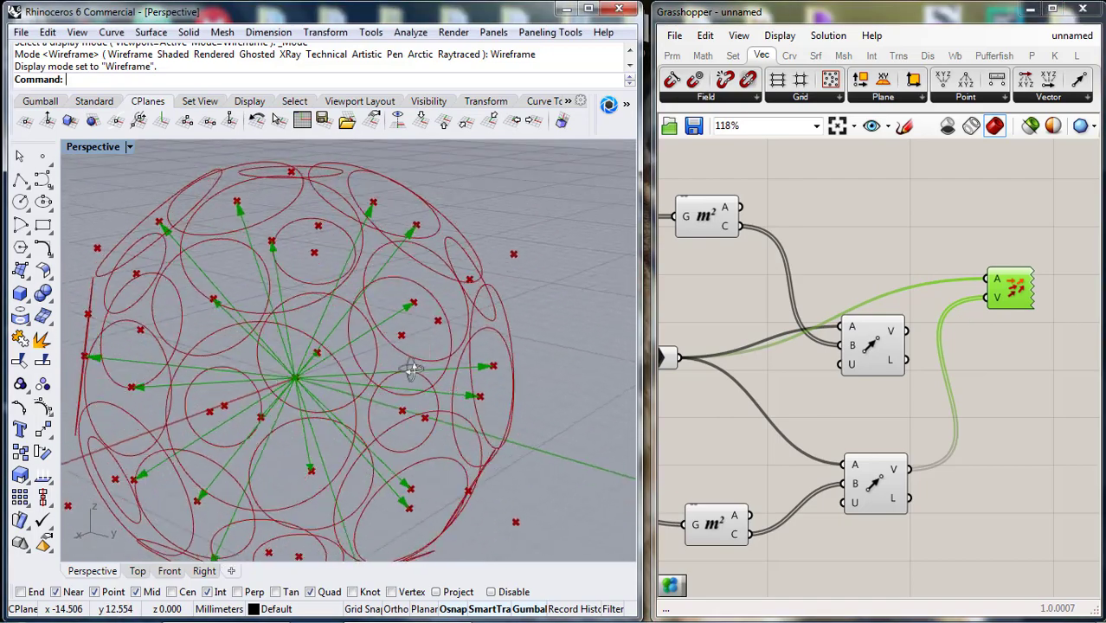
pyautogui.click(1013, 301)
pyautogui.press('Delete')
# - Add an Extrude component near the Vector 2Pt components
pyautogui.moveTo(952, 419); pyautogui.dragTo(965, 422, button='right')
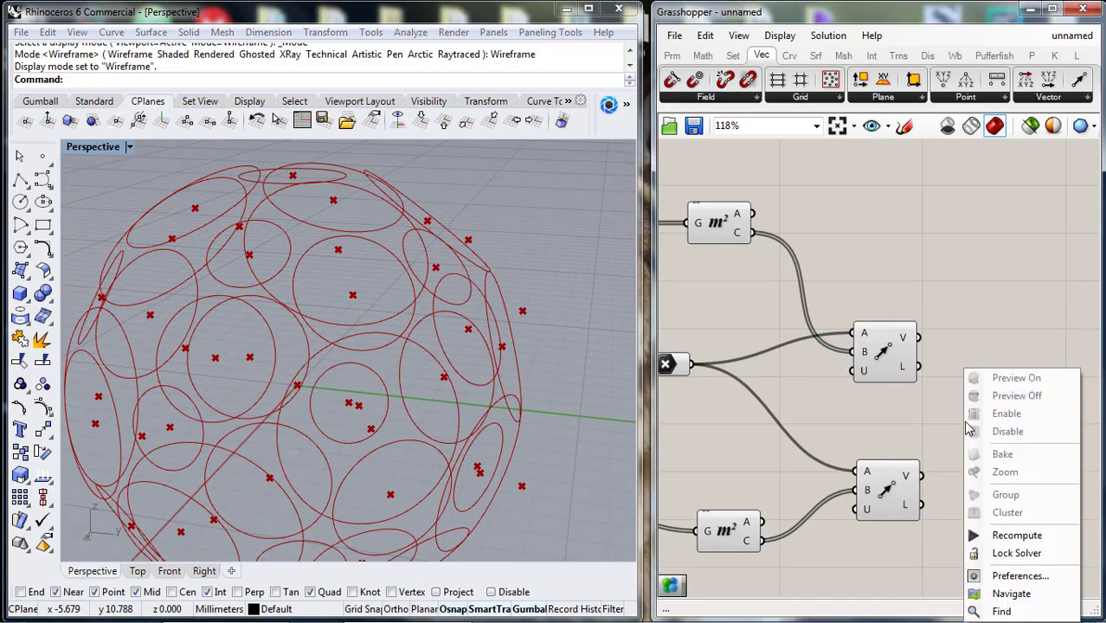
pyautogui.scroll(-1, 967, 426)
pyautogui.click(973, 311)
pyautogui.moveTo(986, 320); pyautogui.dragTo(922, 276, button='right')
pyautogui.doubleClick(948, 220)
pyautogui.click(962, 303)
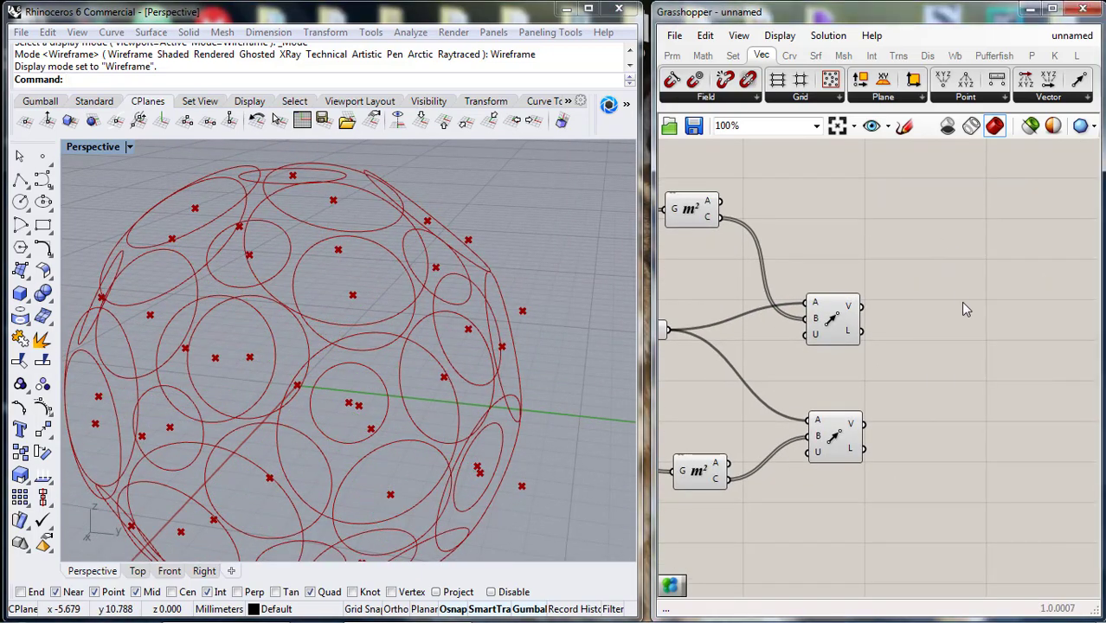
pyautogui.doubleClick(963, 307)
pyautogui.write('ex')
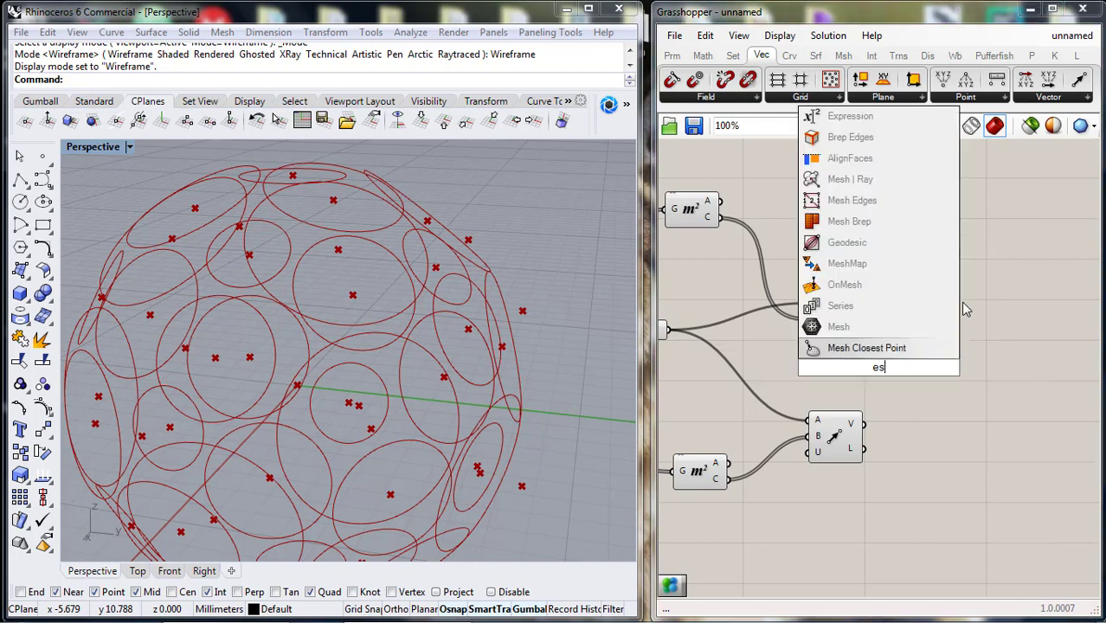
pyautogui.write('tr')
pyautogui.click(852, 354)
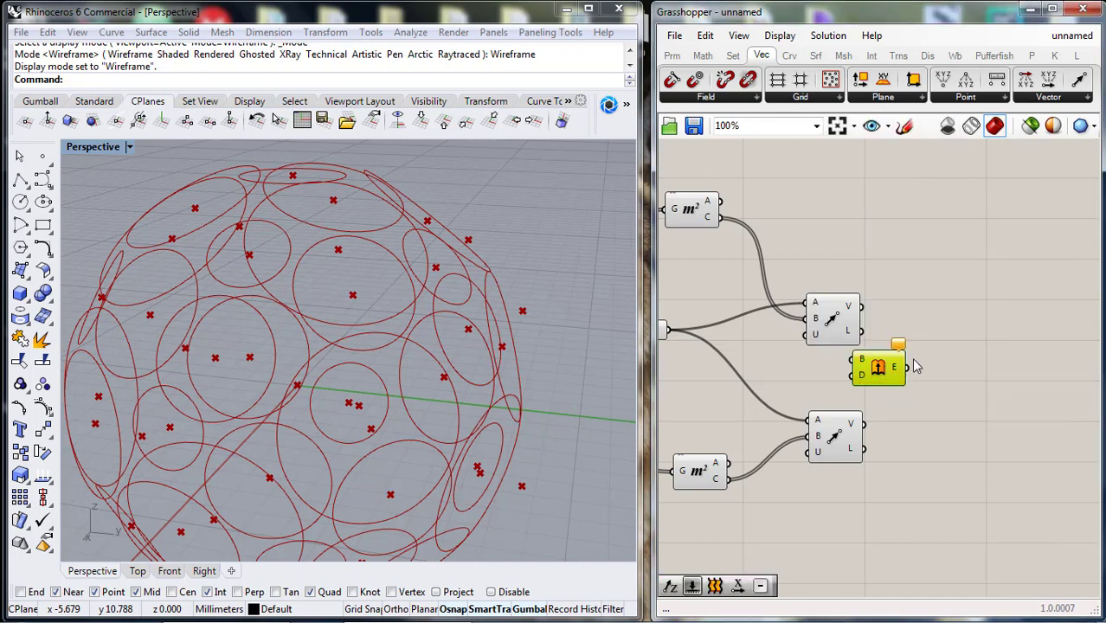
# - Move Extrude beyond Vector 2Pt and connect the vertex circles to its B input and their vectors to D
pyautogui.scroll(-3, 762, 373)
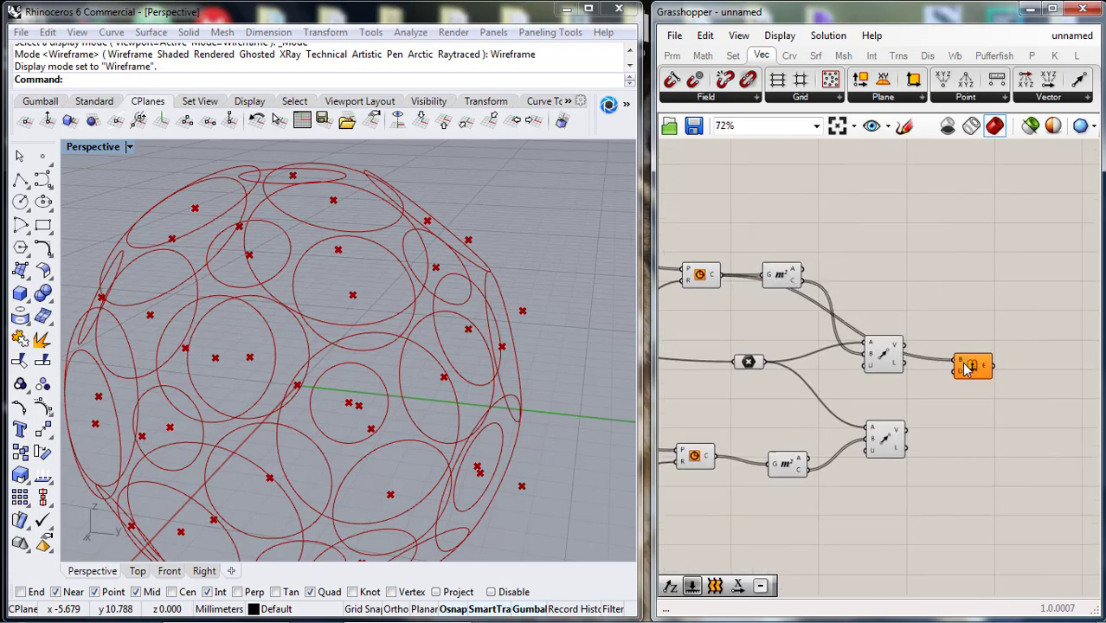
pyautogui.scroll(3, 945, 327)
pyautogui.moveTo(880, 357); pyautogui.dragTo(999, 343)
pyautogui.moveTo(438, 391); pyautogui.dragTo(492, 391, button='right')
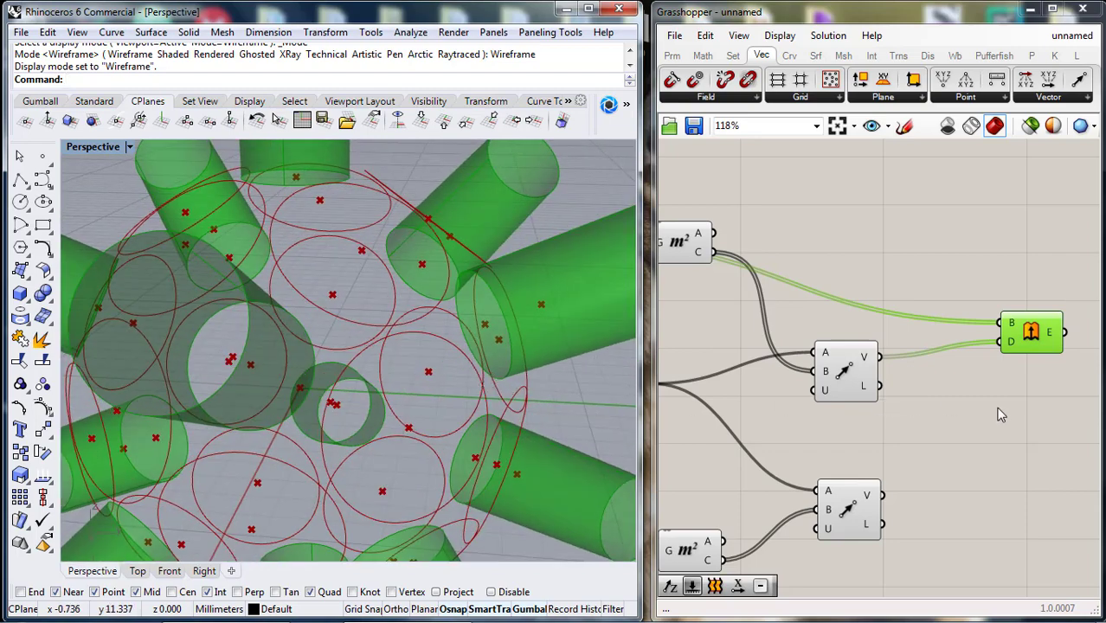
# - Move Extrude farther along and add a Multiplication component with the vertex circles' vectors as its A input
pyautogui.moveTo(997, 407); pyautogui.dragTo(889, 404, button='right')
pyautogui.moveTo(923, 339); pyautogui.dragTo(1018, 326)
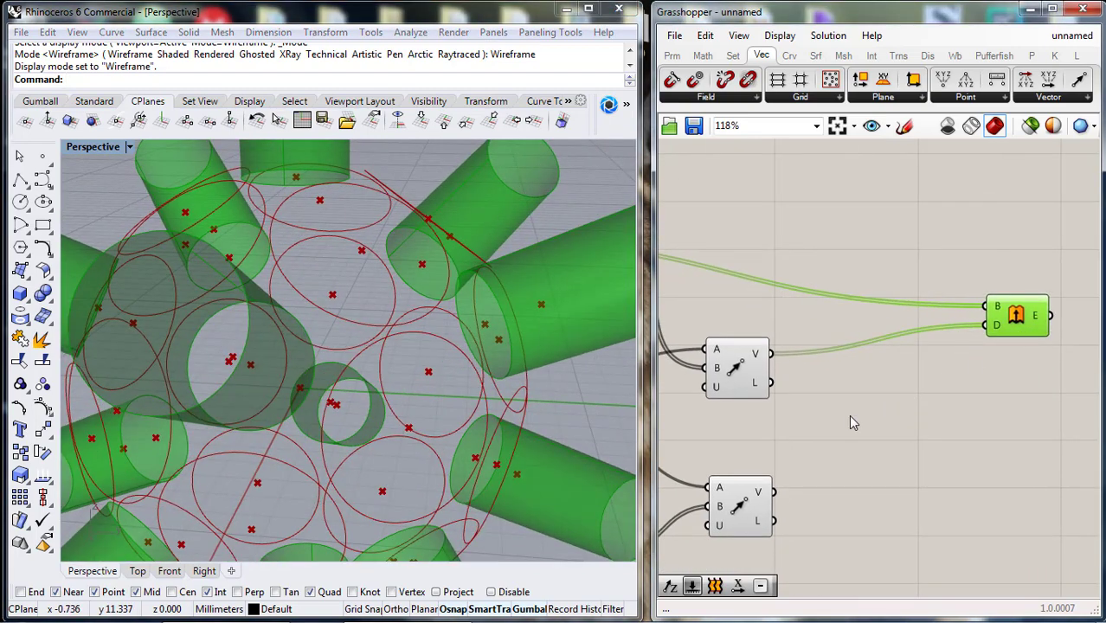
pyautogui.doubleClick(897, 403)
pyautogui.click(922, 442)
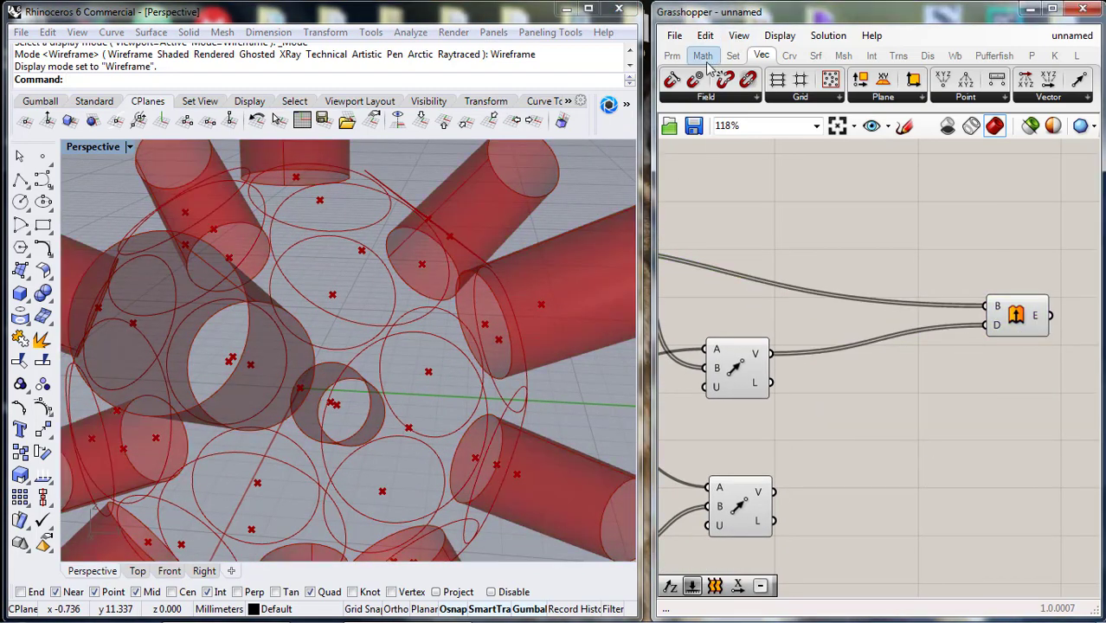
pyautogui.click(706, 60)
pyautogui.click(820, 101)
pyautogui.moveTo(855, 152); pyautogui.dragTo(894, 346)
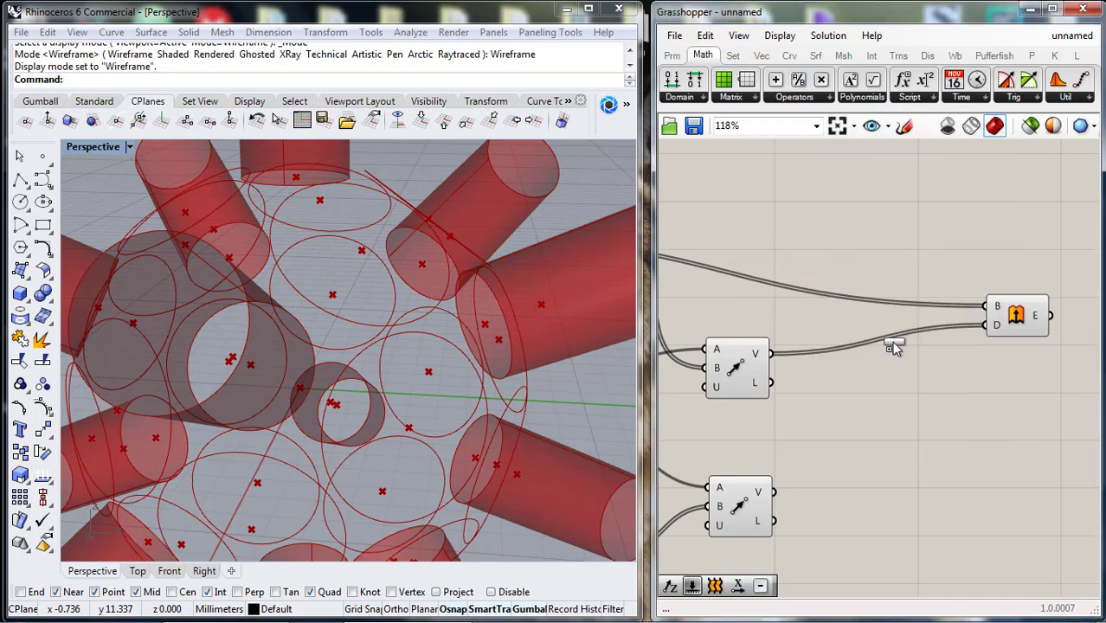
# - Add a number slider with the value 2.00 as Multiplication's B input
pyautogui.doubleClick(779, 434)
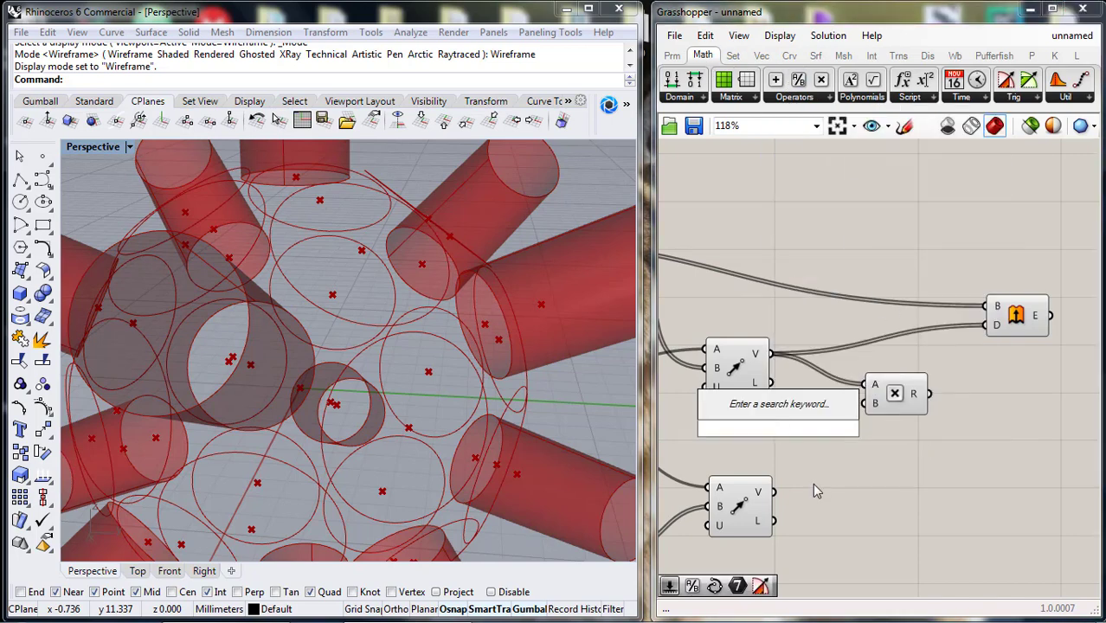
pyautogui.write('0')
pyautogui.press('BackSpace')
pyautogui.write('2.00')
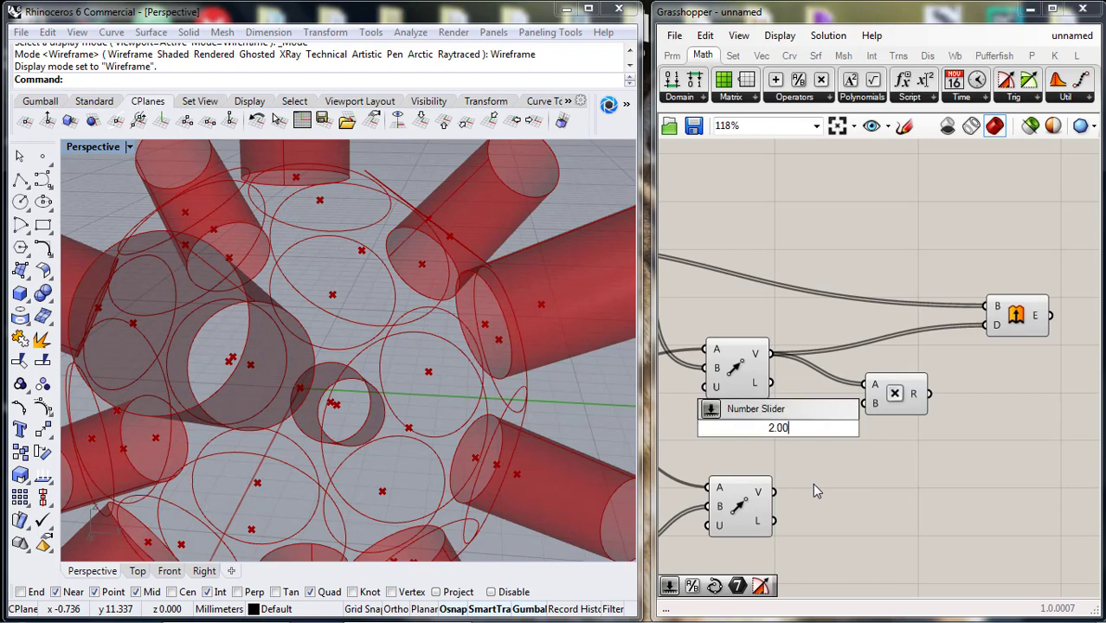
pyautogui.press('Return')
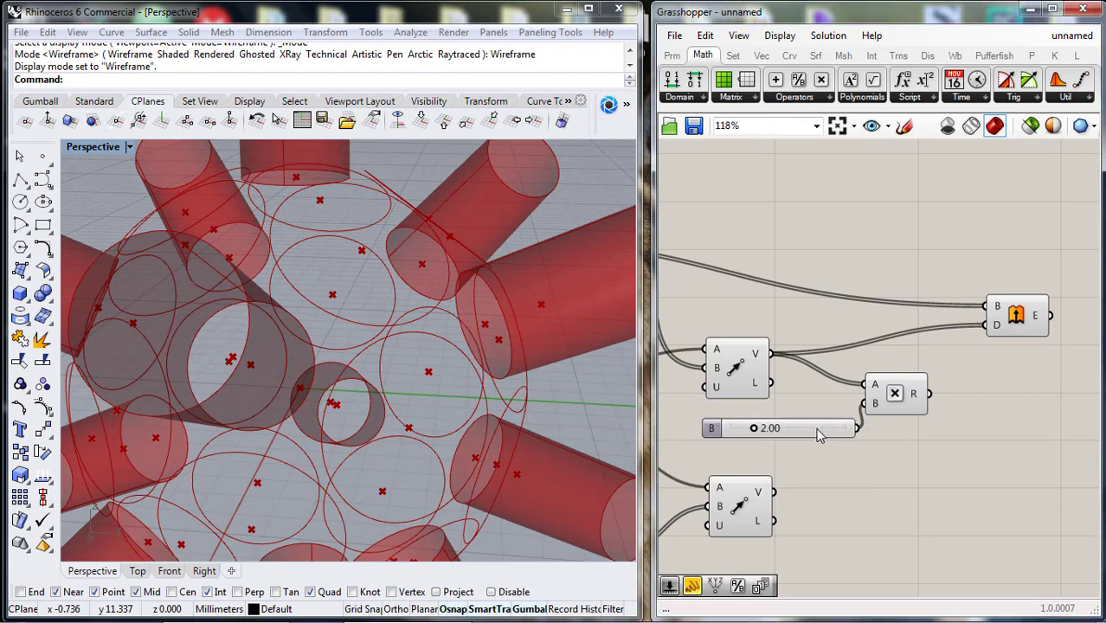
# - Connect the Multiplication result to Extrude's D input and set the multiplier slider to 0.30
pyautogui.moveTo(931, 398); pyautogui.dragTo(990, 335)
pyautogui.moveTo(709, 417); pyautogui.dragTo(684, 418)
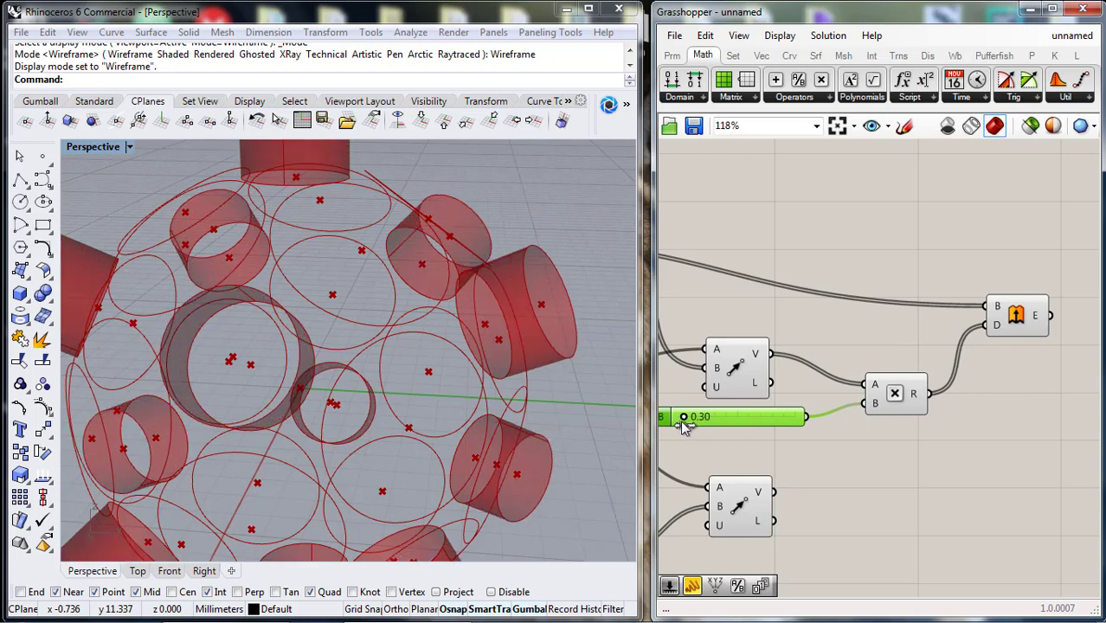
# - Insert a Negative component between the Multiplication result and Extrude's D input
pyautogui.click(817, 99)
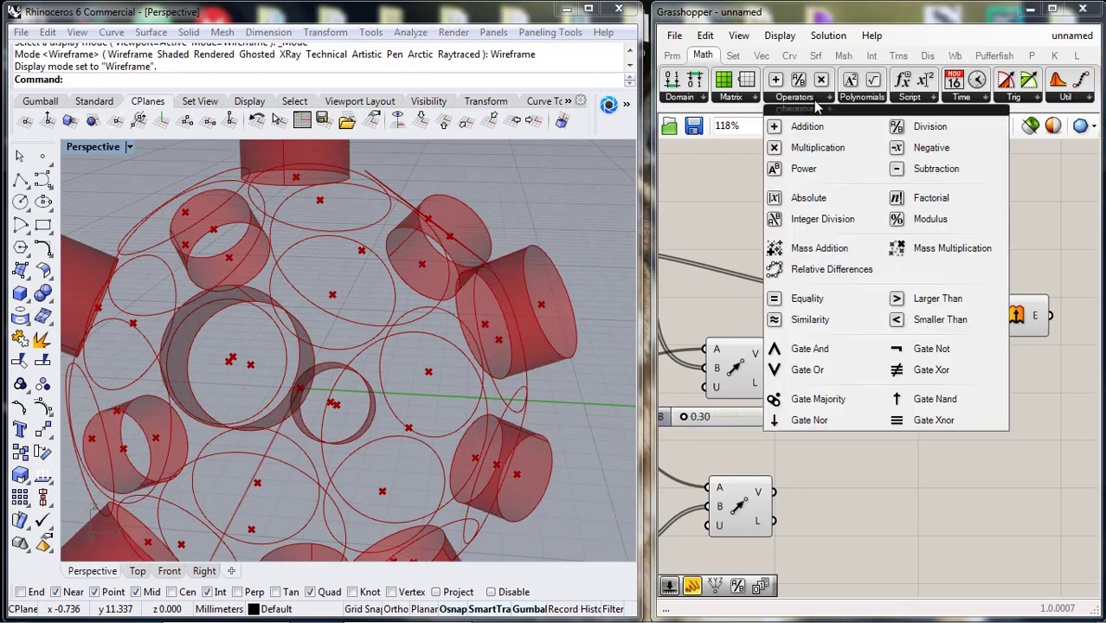
pyautogui.click(989, 154)
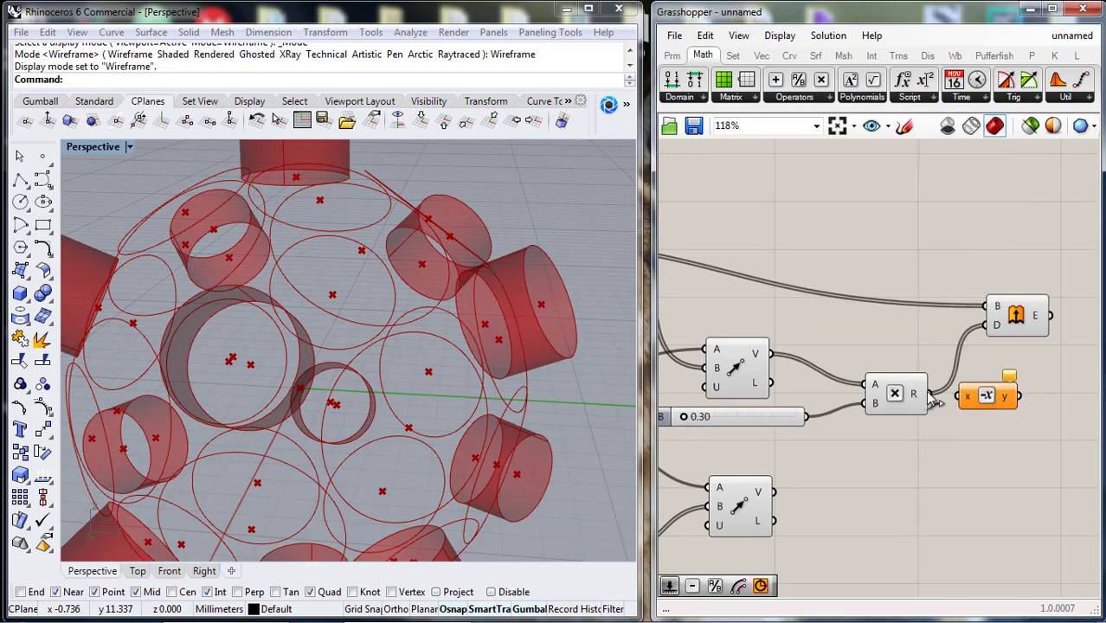
pyautogui.moveTo(1018, 398); pyautogui.dragTo(985, 327)
pyautogui.moveTo(547, 374); pyautogui.dragTo(585, 432, button='right')
# - Set the multiplier slider to 0.11
pyautogui.moveTo(725, 443); pyautogui.dragTo(774, 457, button='right')
pyautogui.scroll(4, 774, 458)
pyautogui.moveTo(690, 410); pyautogui.dragTo(763, 420, button='right')
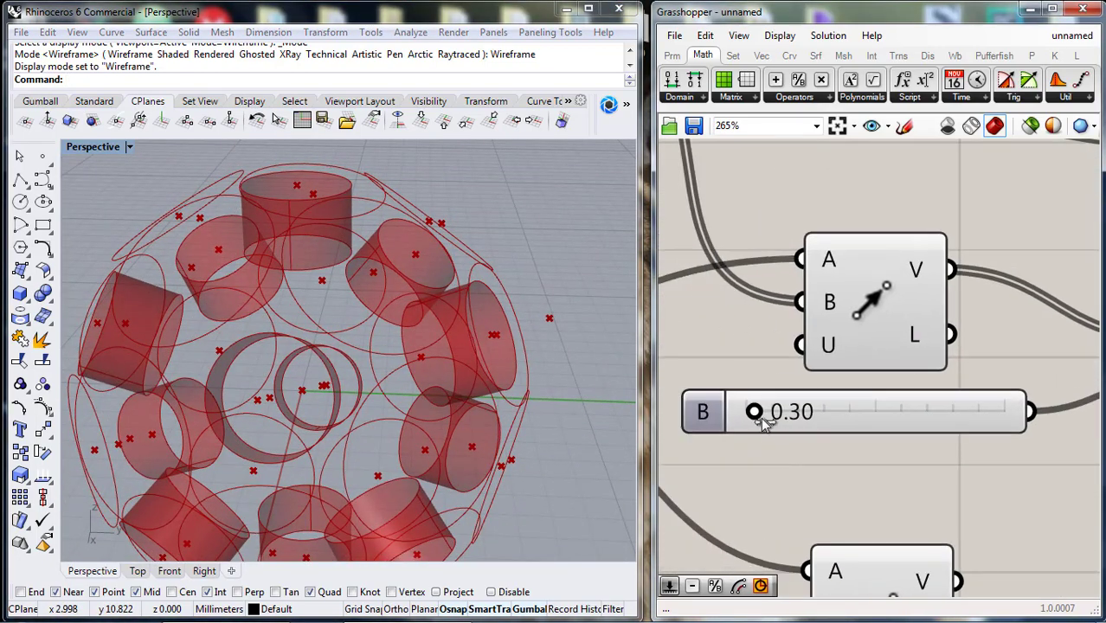
pyautogui.moveTo(755, 414); pyautogui.dragTo(749, 413)
pyautogui.moveTo(546, 359); pyautogui.dragTo(500, 379, button='right')
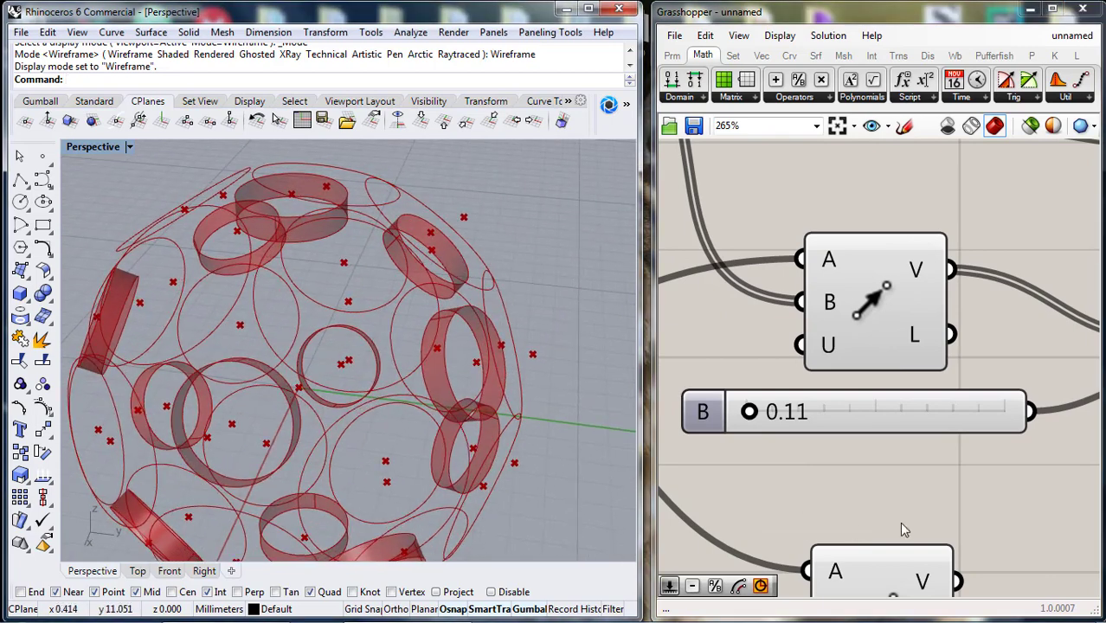
# - Copy the Extrude component below the original, beyond the face circles' Vector 2Pt
pyautogui.scroll(-2, 947, 500)
pyautogui.moveTo(947, 500); pyautogui.dragTo(703, 438, button='right')
pyautogui.moveTo(886, 446); pyautogui.dragTo(783, 405, button='right')
pyautogui.scroll(-3, 858, 420)
pyautogui.moveTo(857, 417); pyautogui.dragTo(899, 395, button='right')
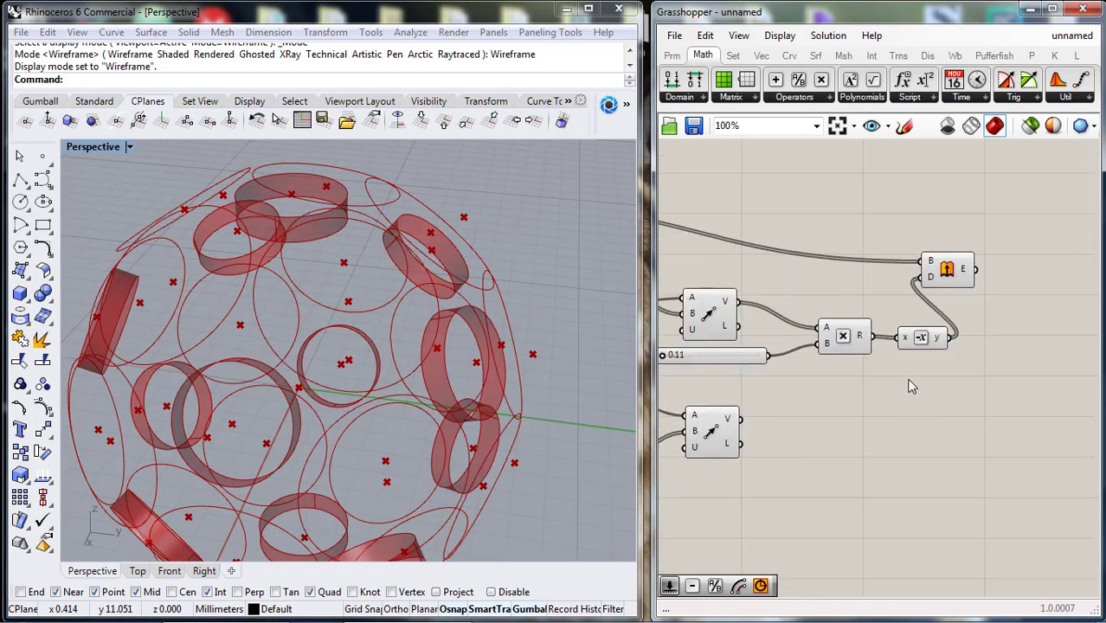
pyautogui.click(951, 268)
pyautogui.keyDown('alt'); pyautogui.moveTo(952, 279); pyautogui.dragTo(1003, 439); pyautogui.keyUp('alt')
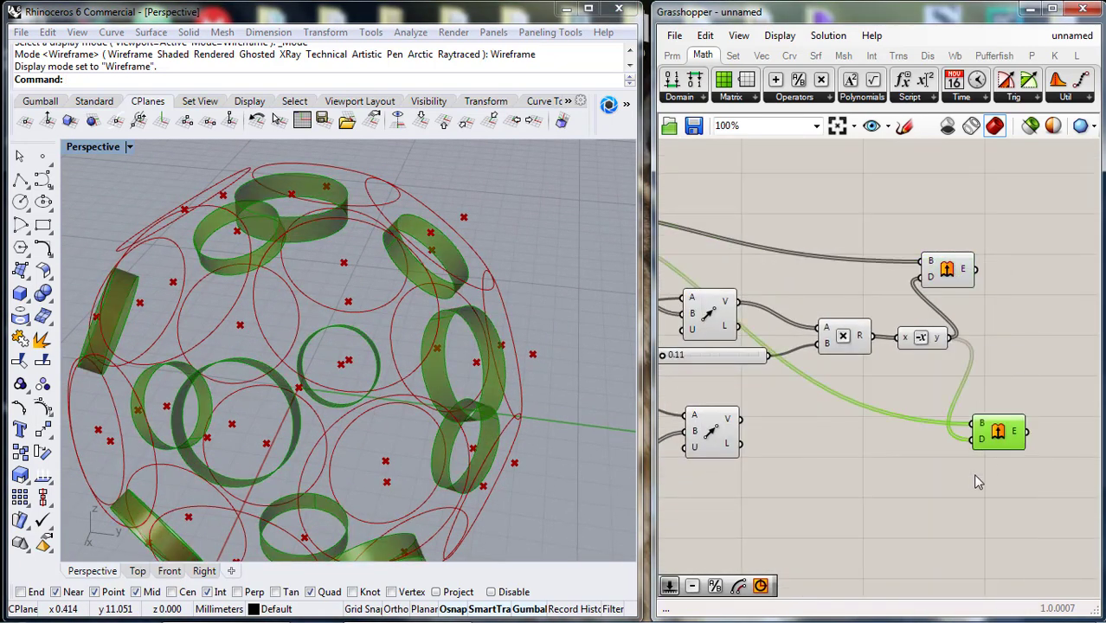
# - Connect the face circles to the copied Extrude's B input and inspect the extruded rings
pyautogui.moveTo(817, 500); pyautogui.dragTo(952, 491, button='right')
pyautogui.scroll(-2, 951, 491)
pyautogui.moveTo(1038, 447); pyautogui.dragTo(1042, 445)
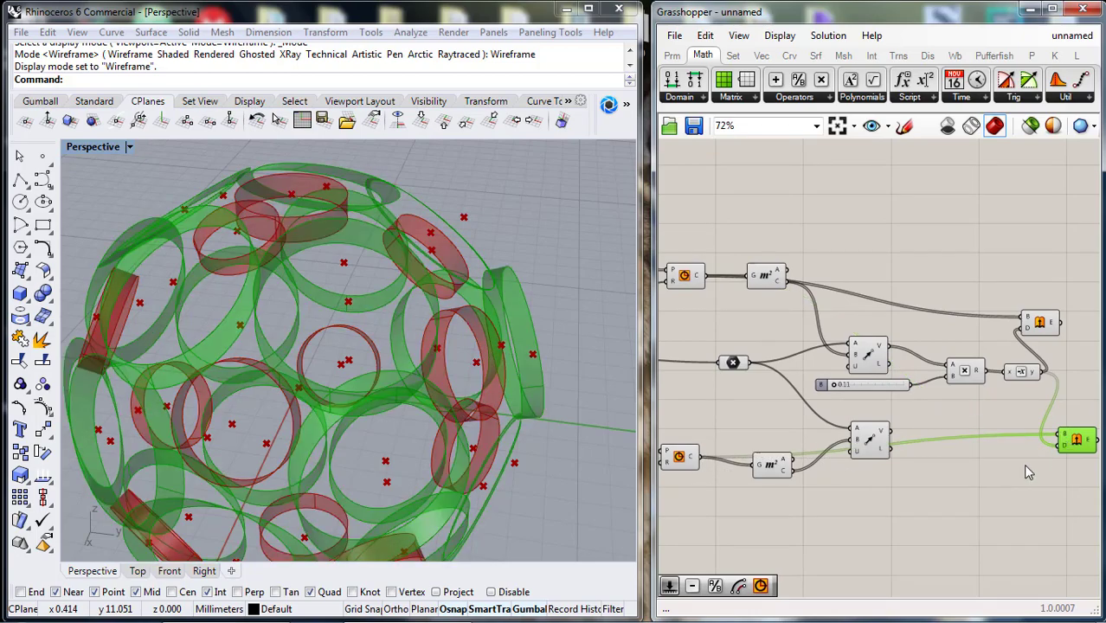
pyautogui.moveTo(586, 400); pyautogui.dragTo(511, 391, button='right')
pyautogui.moveTo(1003, 417); pyautogui.dragTo(918, 415, button='right')
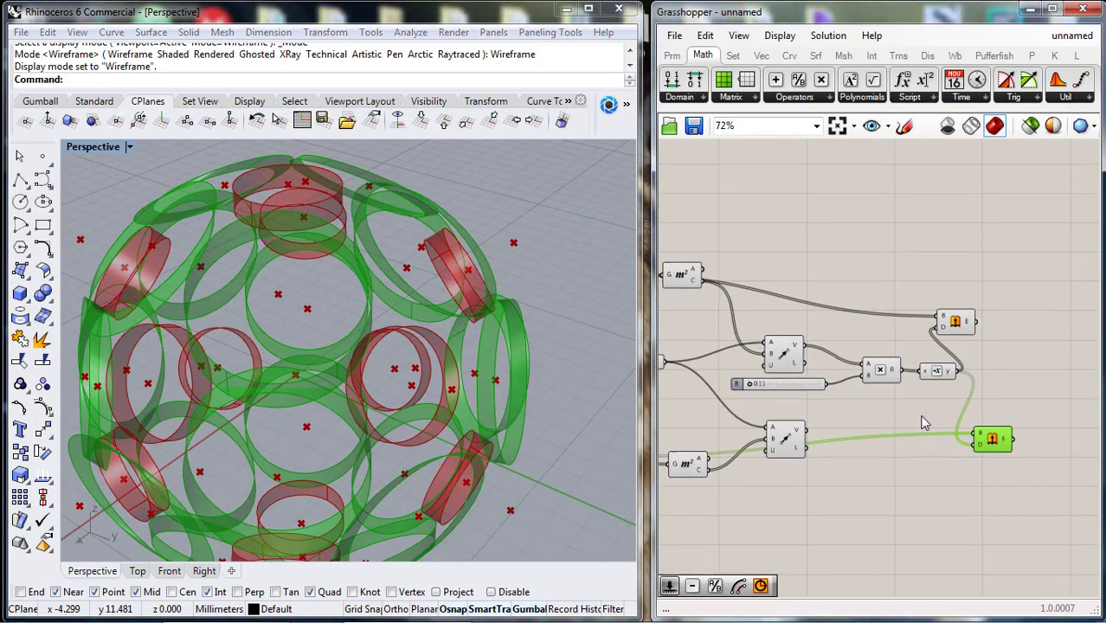
pyautogui.moveTo(739, 398); pyautogui.dragTo(779, 376, button='right')
pyautogui.moveTo(472, 394); pyautogui.dragTo(493, 344, button='right')
# - Copy the Multiplication and Negative components below the originals and connect the face circles' vectors to the copied Multiplication's A input
pyautogui.click(929, 370)
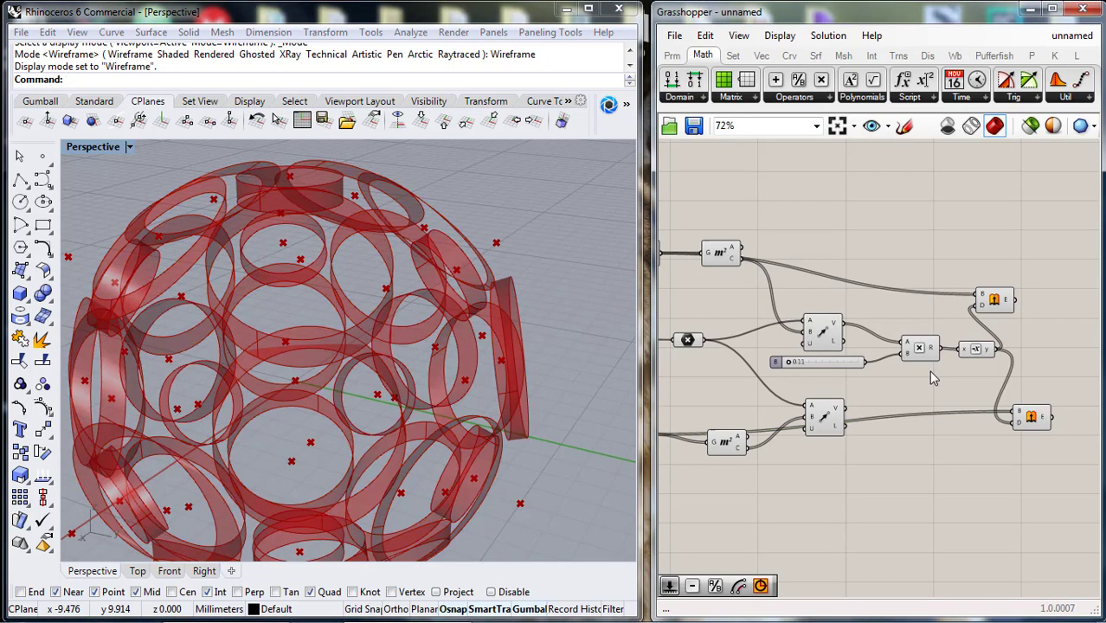
pyautogui.scroll(3, 928, 370)
pyautogui.moveTo(981, 355); pyautogui.dragTo(910, 348)
pyautogui.keyDown('alt'); pyautogui.moveTo(896, 467); pyautogui.dragTo(887, 532); pyautogui.keyUp('alt')
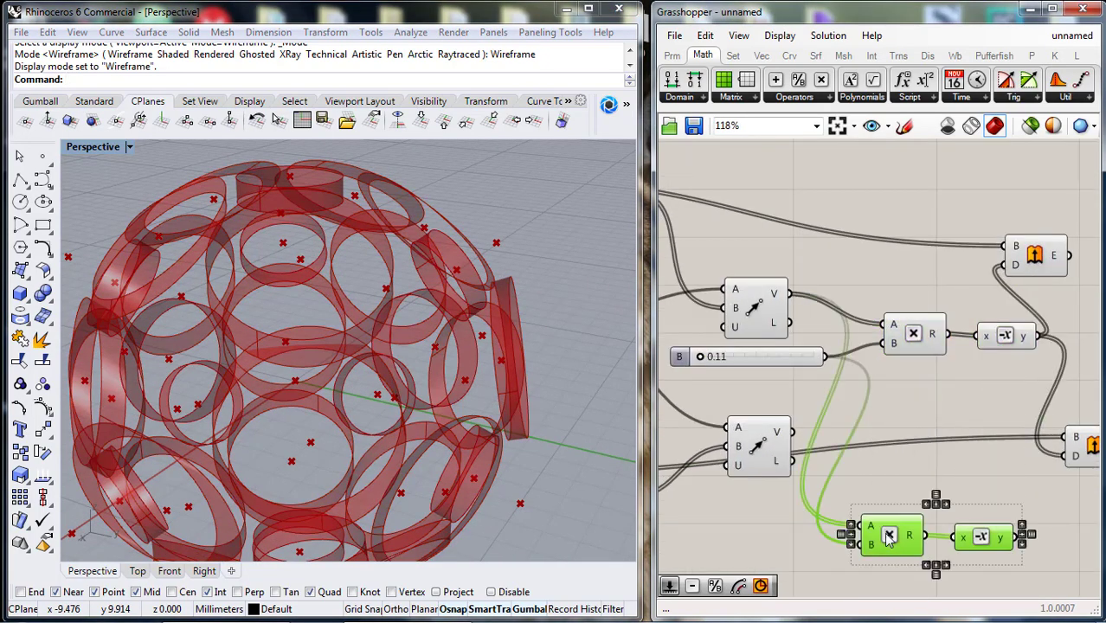
pyautogui.moveTo(863, 465); pyautogui.dragTo(921, 410, button='right')
pyautogui.click(918, 400)
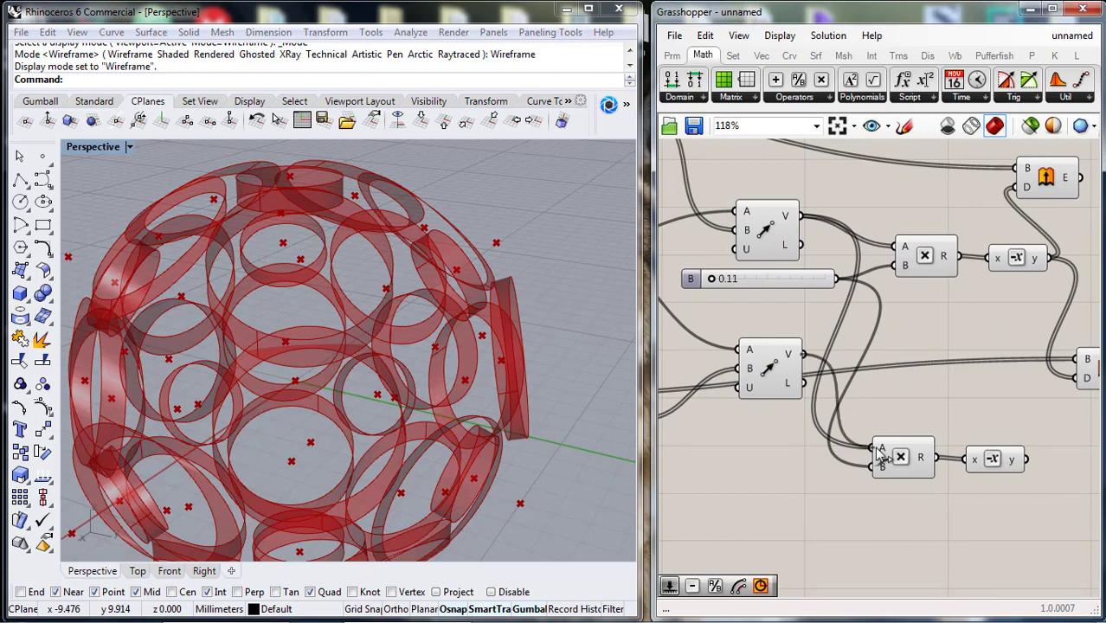
# - Move the multiplier slider below the face circles' Area component
pyautogui.moveTo(766, 285); pyautogui.dragTo(698, 496)
pyautogui.moveTo(821, 517); pyautogui.dragTo(957, 458, button='right')
pyautogui.moveTo(818, 439); pyautogui.dragTo(742, 448)
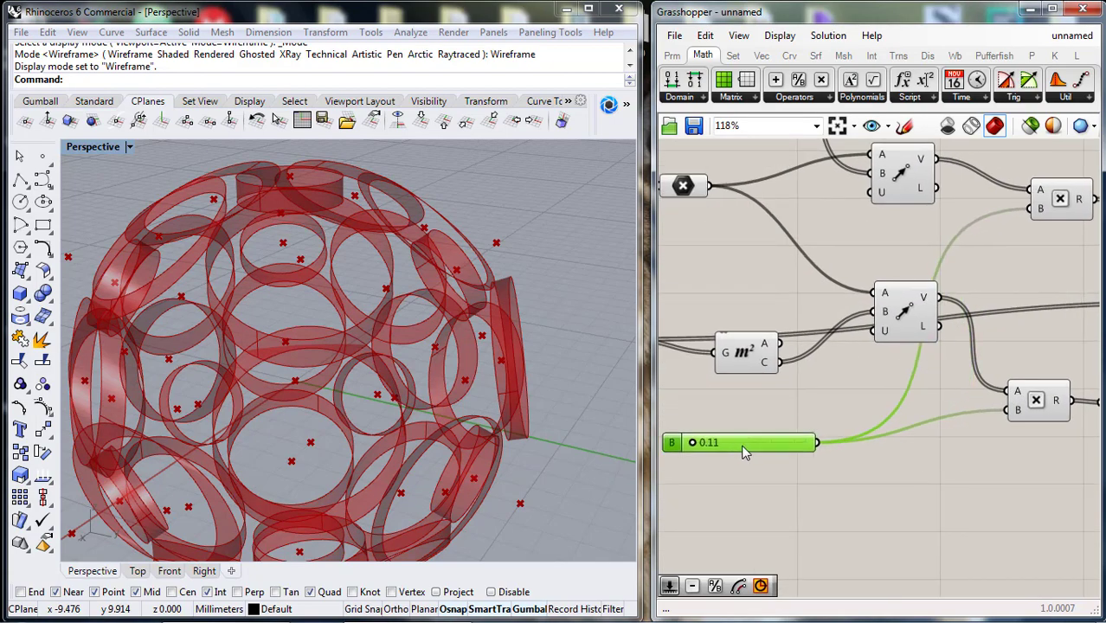
pyautogui.moveTo(914, 491); pyautogui.dragTo(870, 505, button='right')
# - Connect the copied Negative's output to the face circles' Extrude D input and inspect the extruded rings
pyautogui.moveTo(520, 333); pyautogui.dragTo(410, 356, button='right')
pyautogui.moveTo(873, 472); pyautogui.dragTo(854, 499, button='right')
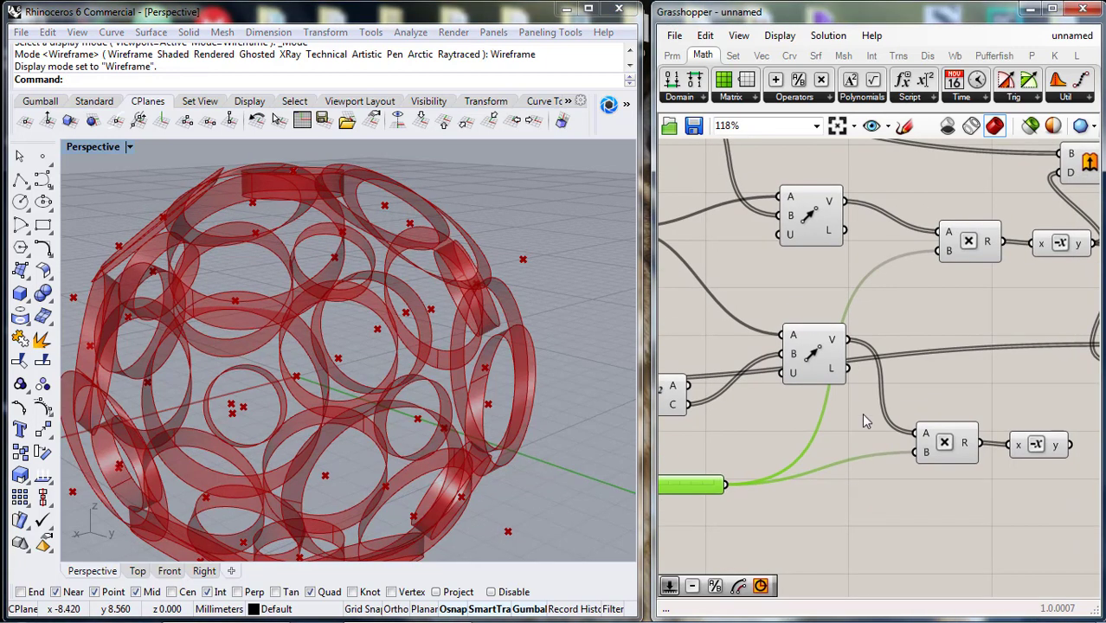
pyautogui.scroll(-2, 908, 346)
pyautogui.click(798, 368)
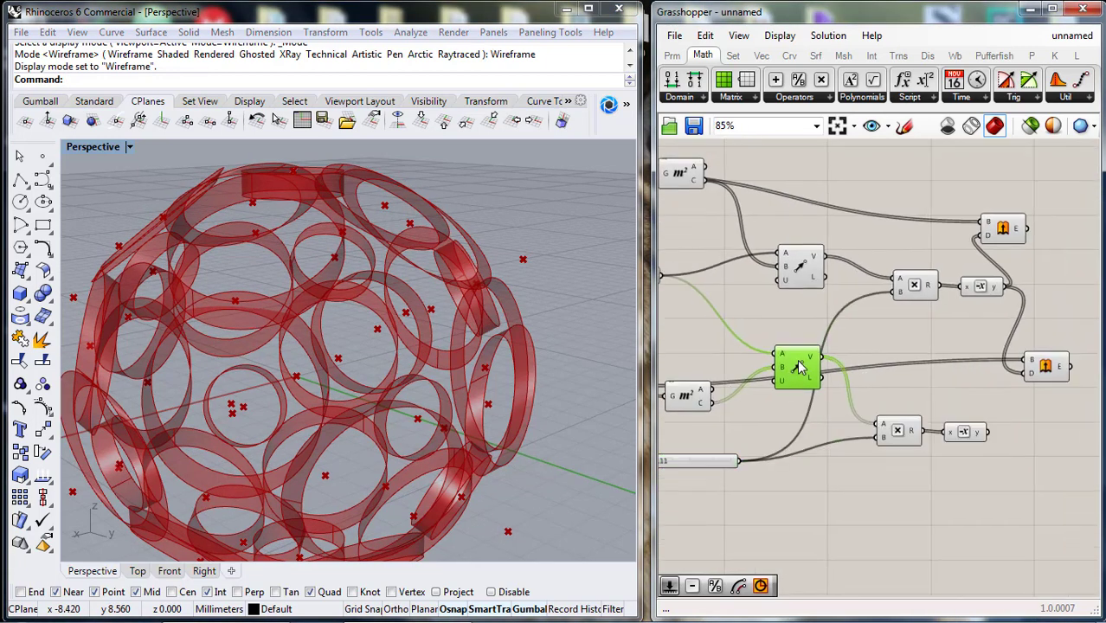
pyautogui.moveTo(1028, 380); pyautogui.dragTo(1027, 378)
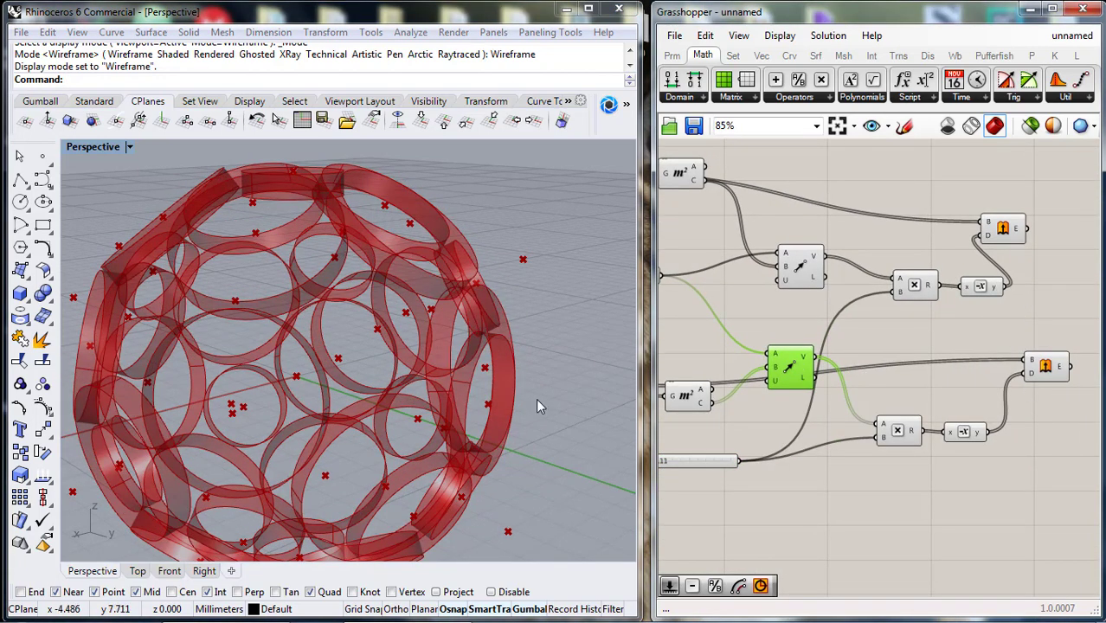
pyautogui.moveTo(541, 404); pyautogui.dragTo(523, 442, button='right')
# - Reduce the circle radii, setting the face circles' Radius slider to 2.45 and the vertex circles' to 1.59
pyautogui.moveTo(801, 491); pyautogui.dragTo(1021, 500, button='right')
pyautogui.moveTo(828, 442); pyautogui.dragTo(973, 445, button='right')
pyautogui.scroll(5, 772, 385)
pyautogui.scroll(2, 795, 415)
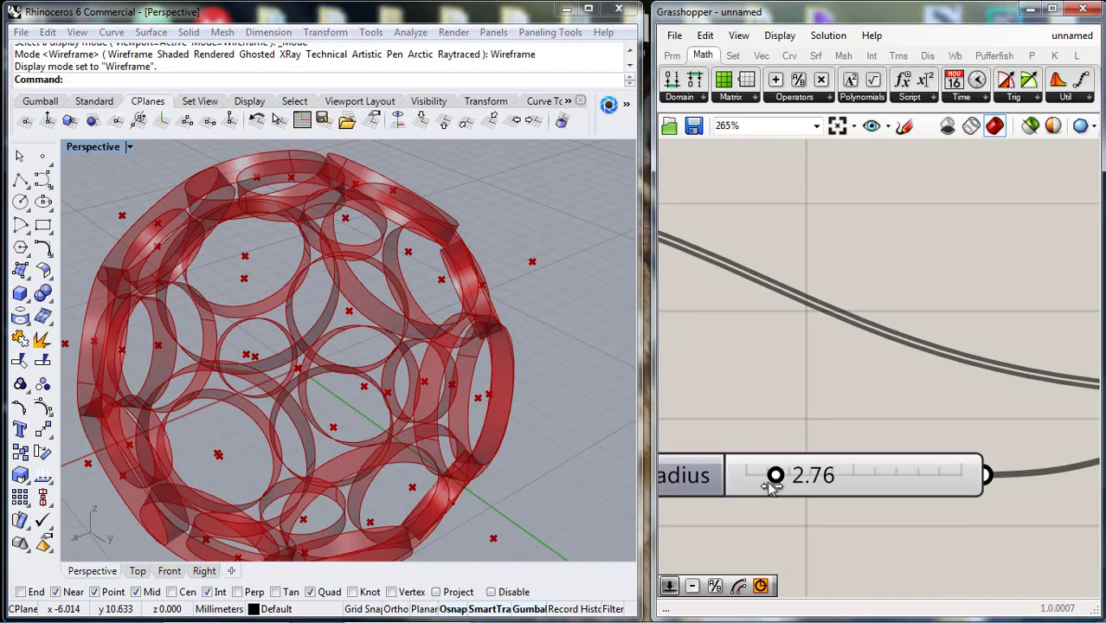
pyautogui.moveTo(775, 483); pyautogui.dragTo(773, 482)
pyautogui.moveTo(476, 384); pyautogui.dragTo(394, 347, button='right')
pyautogui.moveTo(773, 482); pyautogui.dragTo(772, 482)
pyautogui.moveTo(439, 373); pyautogui.dragTo(440, 427, button='right')
pyautogui.moveTo(810, 332); pyautogui.dragTo(836, 484, button='right')
pyautogui.scroll(-2, 836, 485)
pyautogui.scroll(2, 815, 317)
pyautogui.moveTo(819, 262); pyautogui.dragTo(816, 262)
pyautogui.scroll(-3, 825, 368)
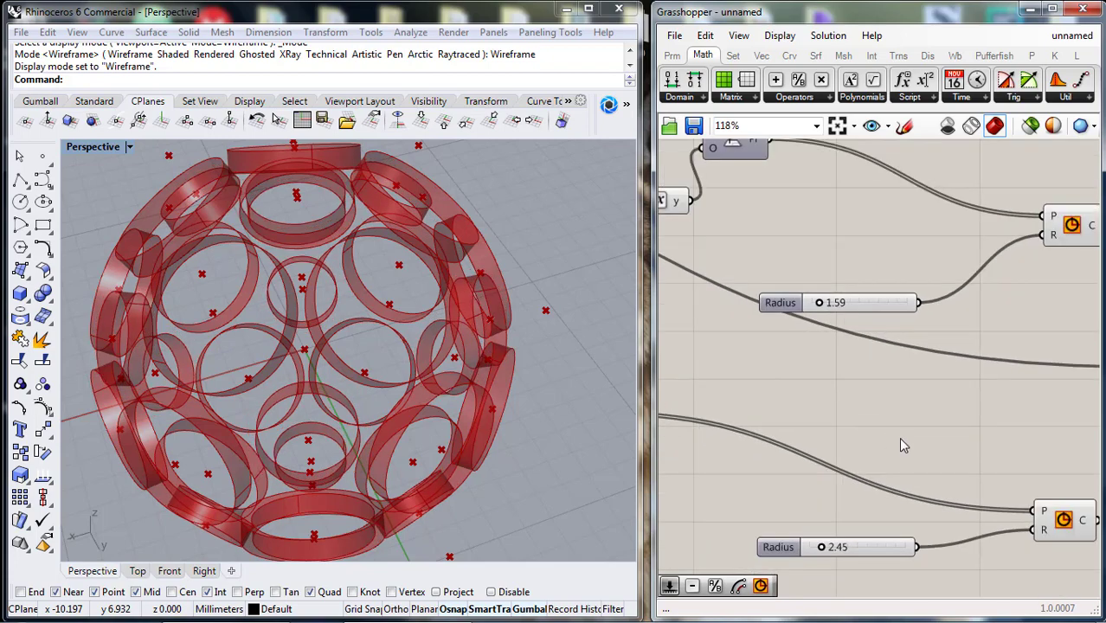
# - Try different ring depths with the shared extrusion multiplier slider and set it to 0.12
pyautogui.scroll(-3, 952, 484)
pyautogui.moveTo(977, 500); pyautogui.dragTo(871, 458, button='right')
pyautogui.scroll(4, 852, 500)
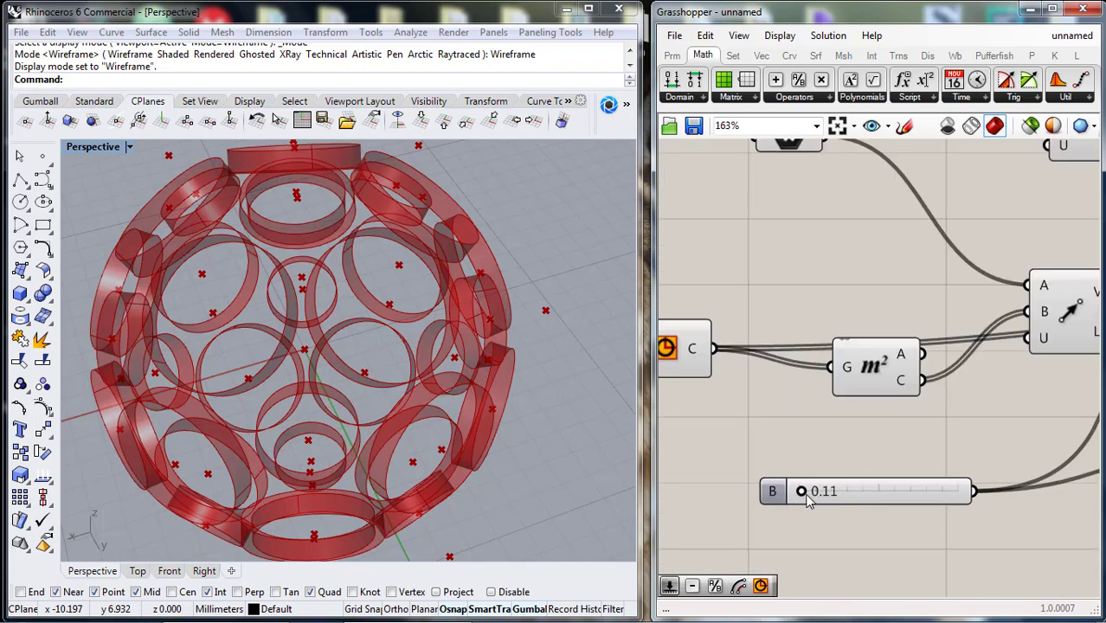
pyautogui.moveTo(804, 500); pyautogui.dragTo(808, 500)
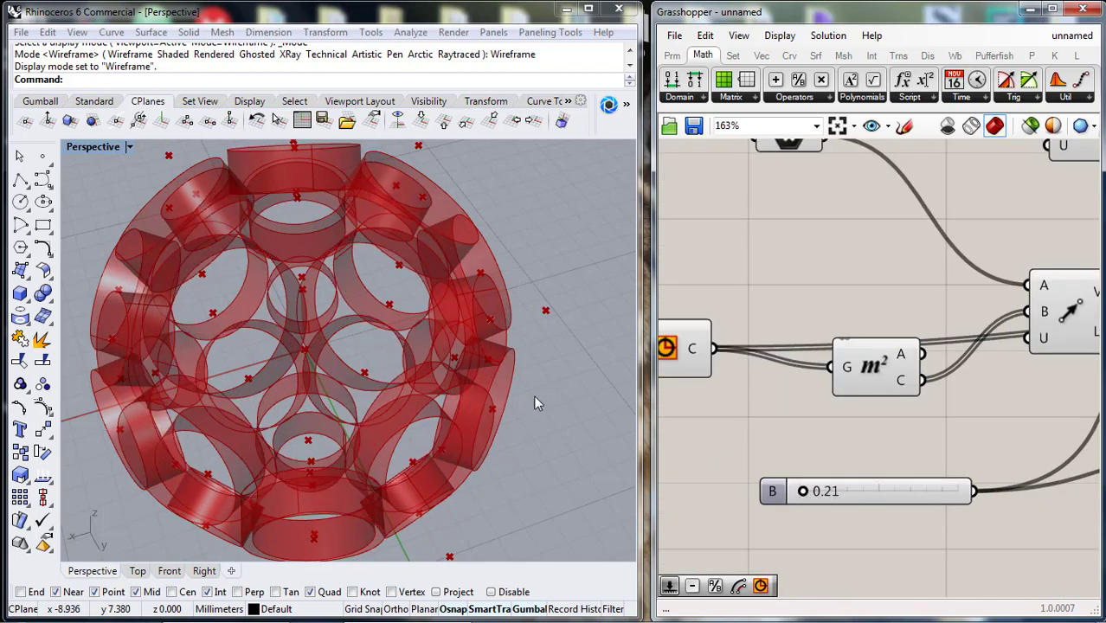
pyautogui.moveTo(534, 399); pyautogui.dragTo(554, 426, button='right')
pyautogui.scroll(3, 329, 264)
pyautogui.moveTo(337, 296); pyautogui.dragTo(413, 385, button='right')
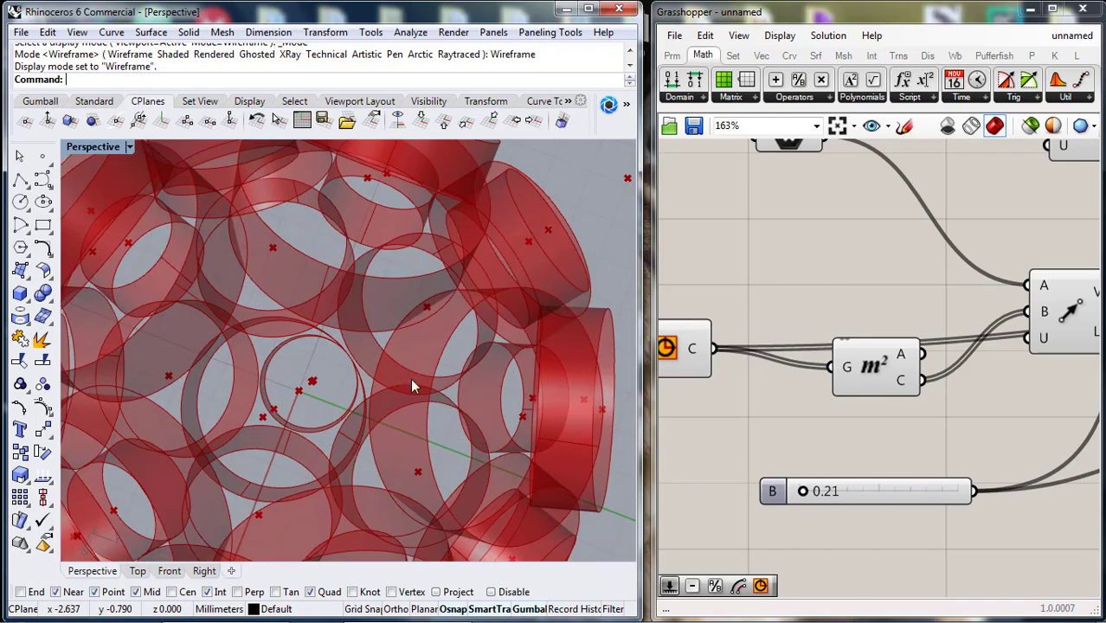
pyautogui.moveTo(802, 494); pyautogui.dragTo(801, 494)
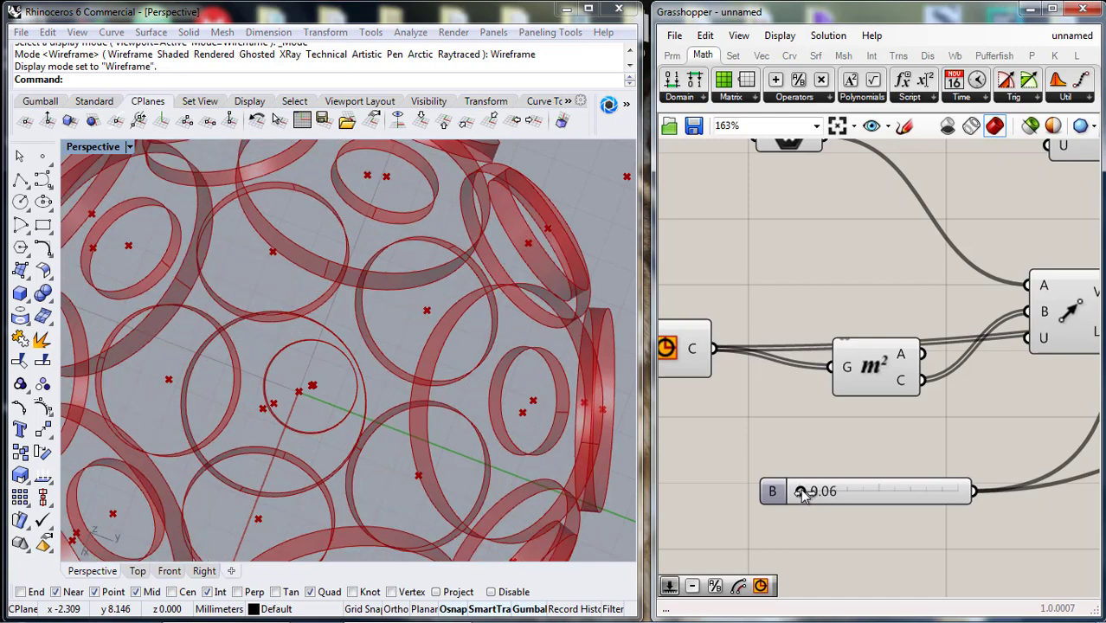
pyautogui.doubleClick(821, 491)
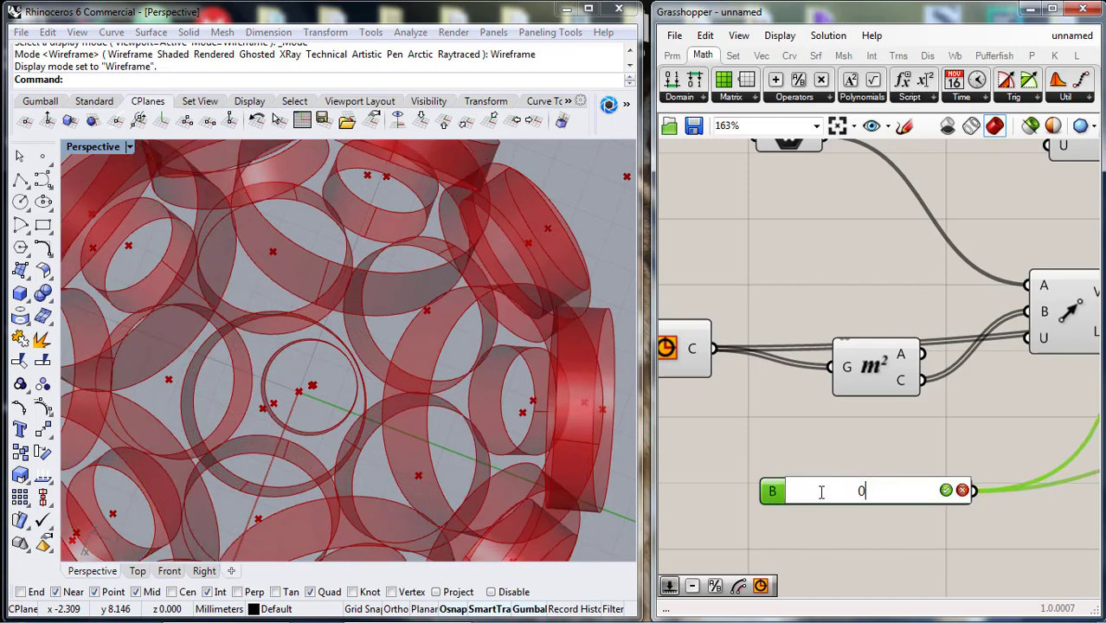
pyautogui.write('0.12')
pyautogui.press('Return')
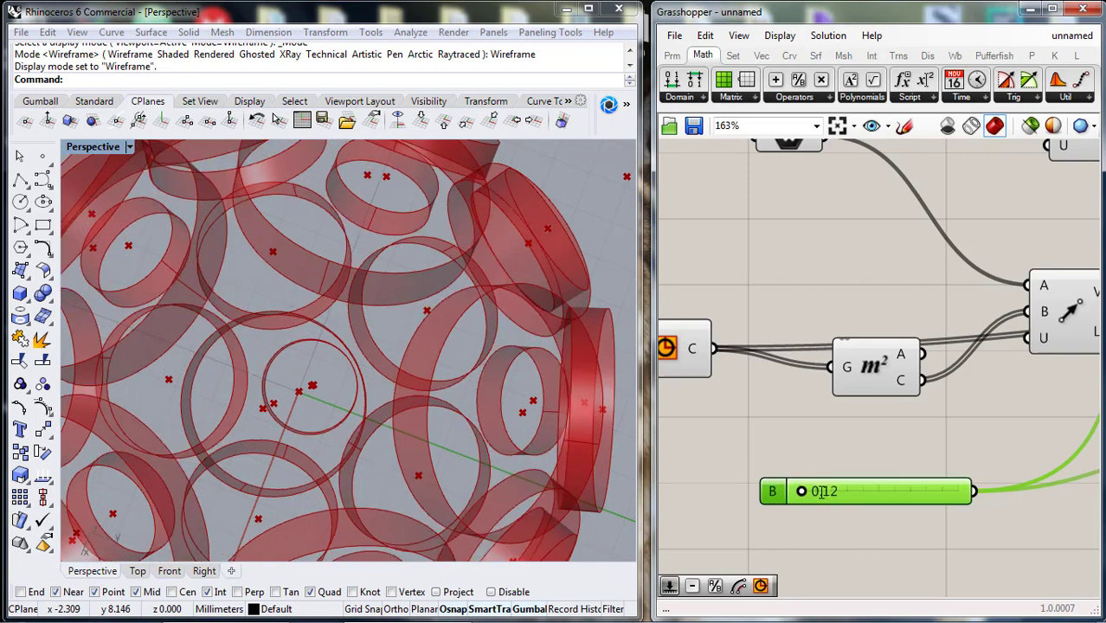
pyautogui.click(791, 509)
# - Line up the vertex circles' Extrude above the face circles' Extrude and disable the preview of both
pyautogui.scroll(-3, 783, 433)
pyautogui.moveTo(965, 480); pyautogui.dragTo(689, 452, button='right')
pyautogui.moveTo(989, 307); pyautogui.dragTo(896, 351, button='right')
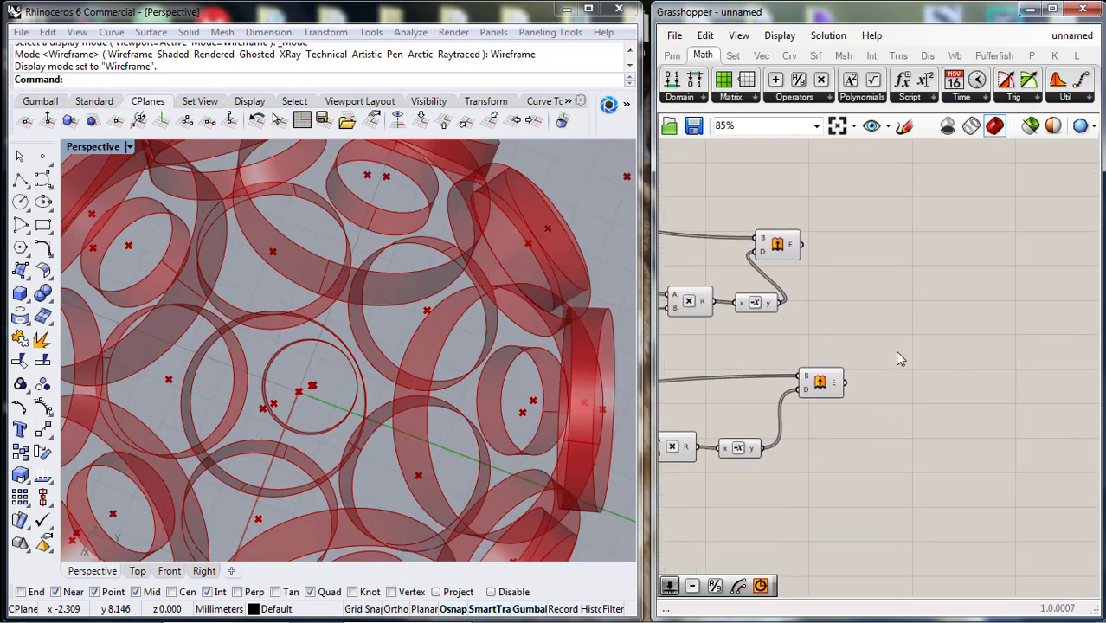
pyautogui.moveTo(788, 253); pyautogui.dragTo(833, 247)
pyautogui.click(699, 363)
pyautogui.moveTo(484, 327); pyautogui.dragTo(371, 303, button='right')
pyautogui.moveTo(916, 201); pyautogui.dragTo(818, 387)
pyautogui.middleClick(819, 386)
pyautogui.click(870, 336)
pyautogui.moveTo(543, 409); pyautogui.dragTo(458, 419, button='right')
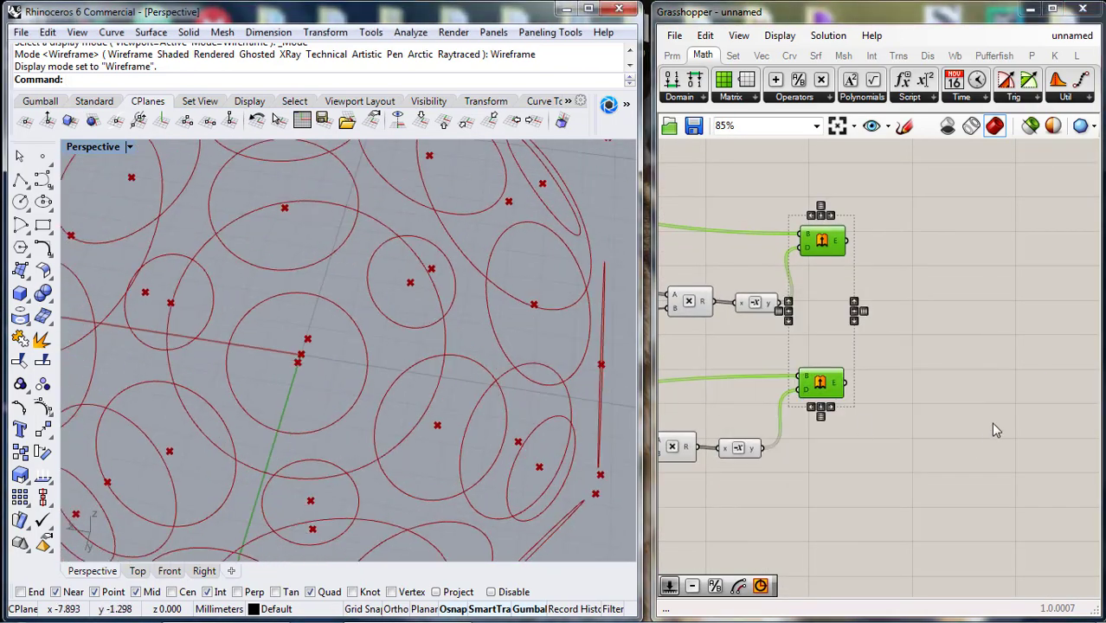
# - Add a Cap Holes component and connect the vertex circles' Extrude output to it
pyautogui.click(991, 422)
pyautogui.scroll(-2, 991, 422)
pyautogui.moveTo(990, 422); pyautogui.dragTo(900, 443, button='right')
pyautogui.doubleClick(918, 357)
pyautogui.write('ca')
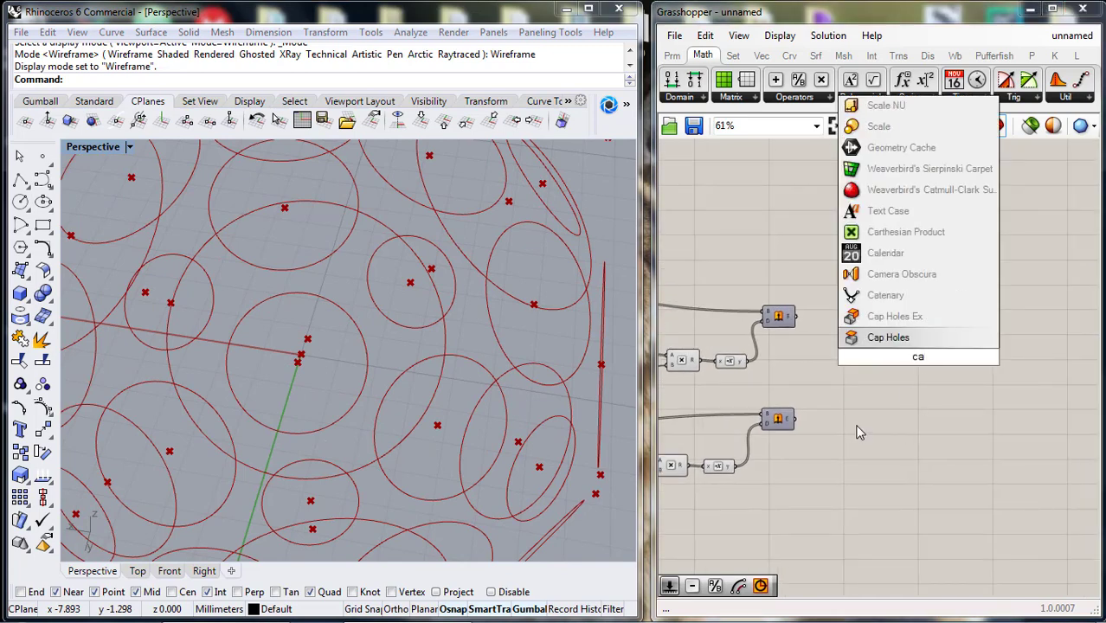
pyautogui.click(907, 339)
pyautogui.scroll(3, 869, 346)
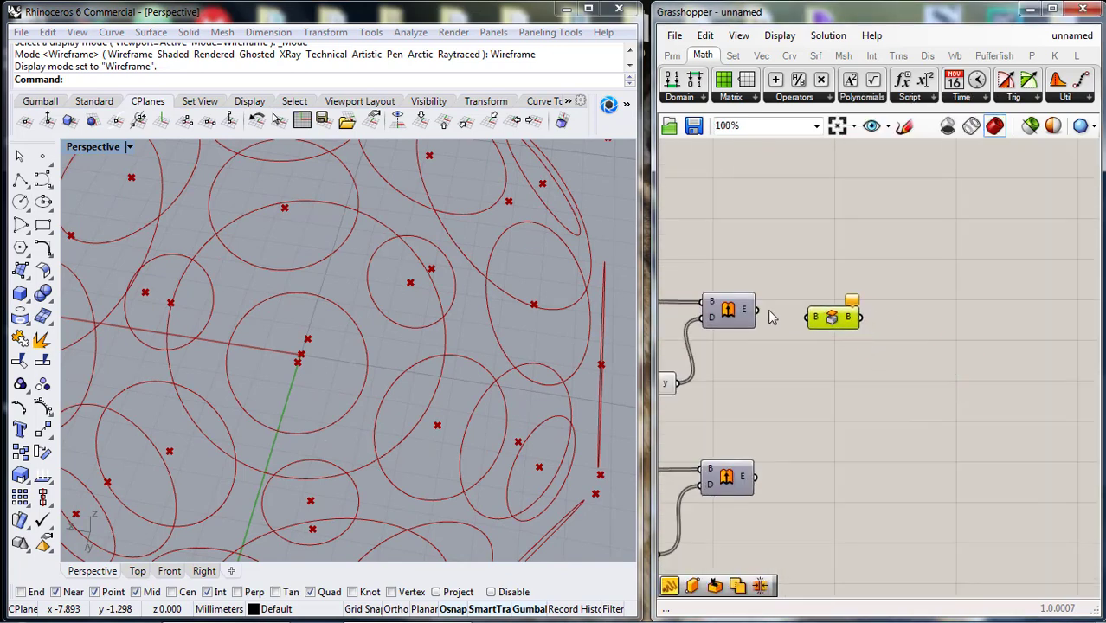
pyautogui.moveTo(807, 322); pyautogui.dragTo(811, 319)
# - Copy Cap Holes below the original, connect the face circles' Extrude output to the copy, and straighten both components
pyautogui.keyDown('alt'); pyautogui.moveTo(832, 447); pyautogui.dragTo(831, 487); pyautogui.keyUp('alt')
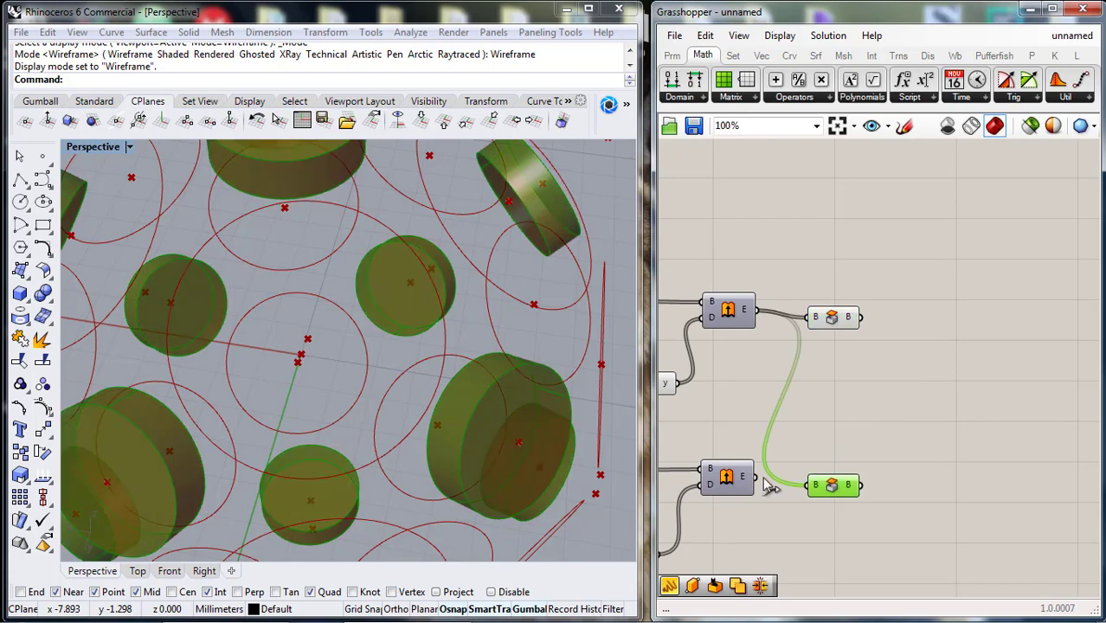
pyautogui.moveTo(756, 477); pyautogui.dragTo(809, 486)
pyautogui.moveTo(513, 388); pyautogui.dragTo(567, 430, button='right')
pyautogui.scroll(-4, 457, 365)
pyautogui.moveTo(831, 318); pyautogui.dragTo(832, 312)
pyautogui.moveTo(836, 456); pyautogui.dragTo(837, 446)
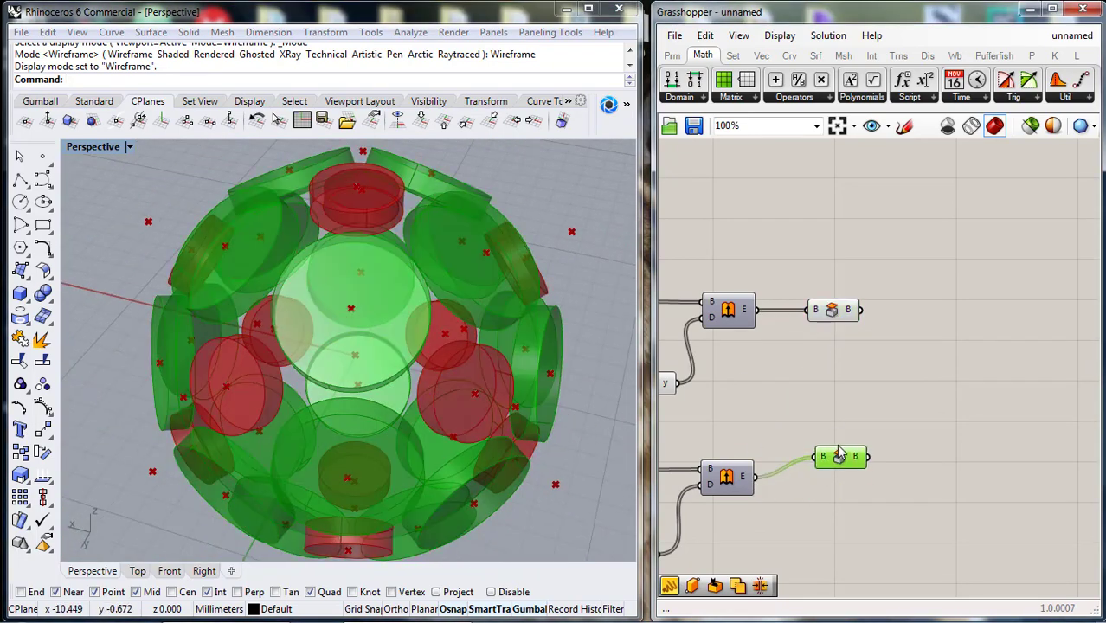
pyautogui.click(820, 518)
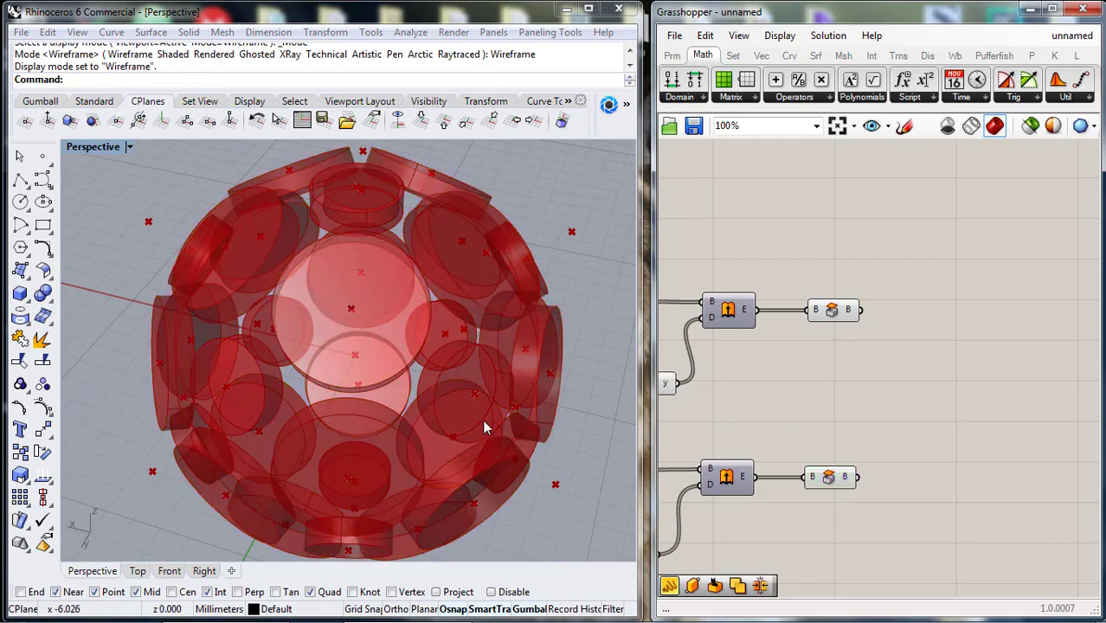
# - Set the document's normal preview colour alpha to 153 and inspect the capped solids
pyautogui.moveTo(486, 427); pyautogui.dragTo(618, 283, button='right')
pyautogui.click(1051, 126)
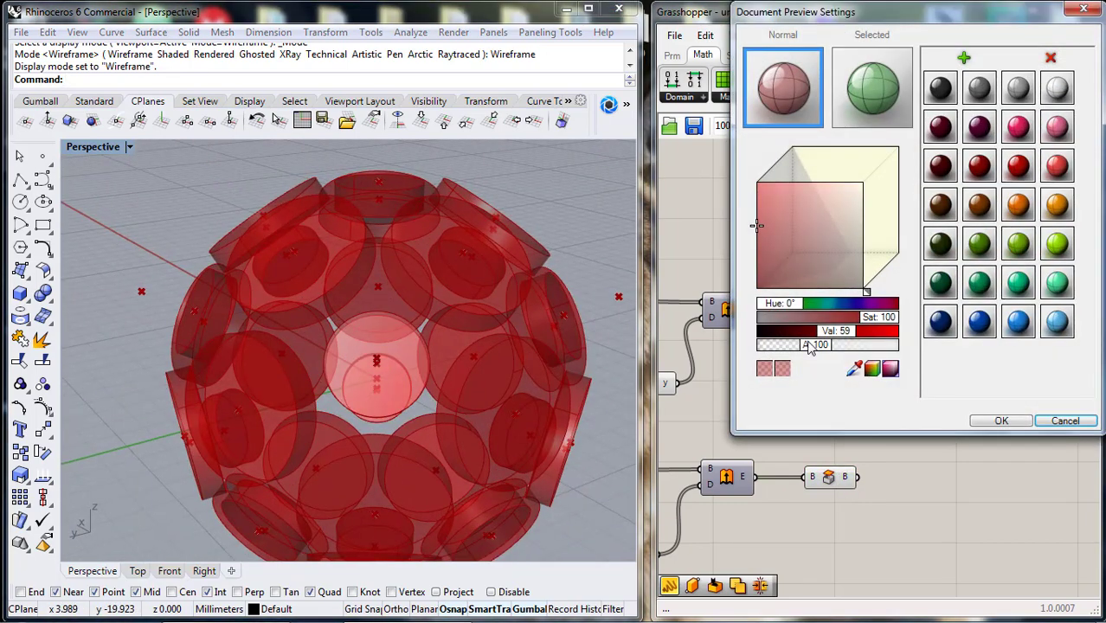
pyautogui.moveTo(829, 344); pyautogui.dragTo(854, 351)
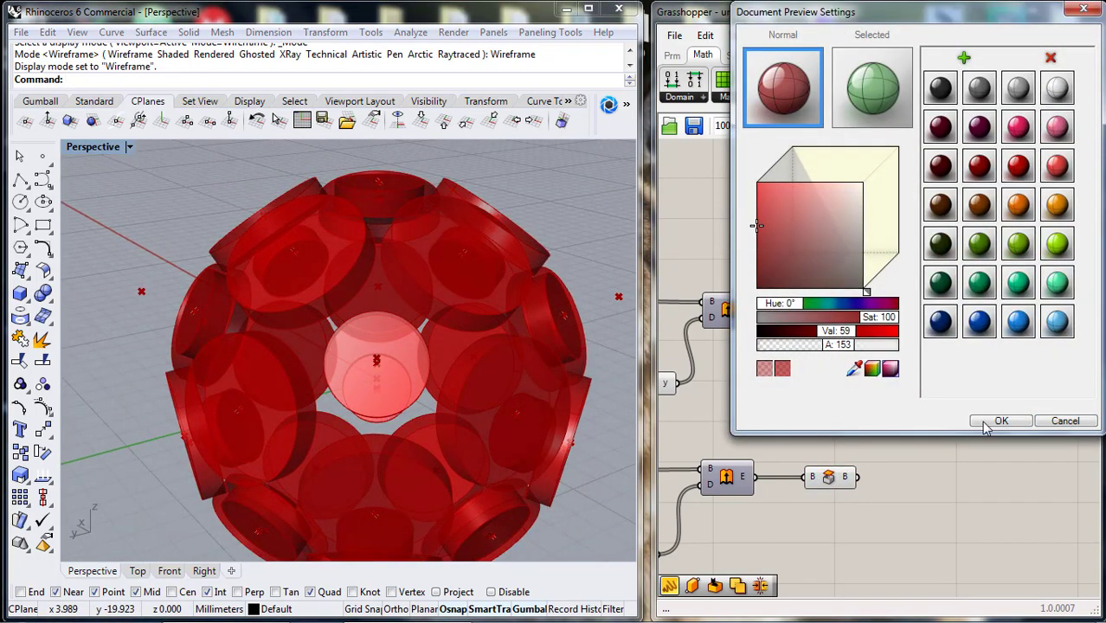
pyautogui.click(1000, 420)
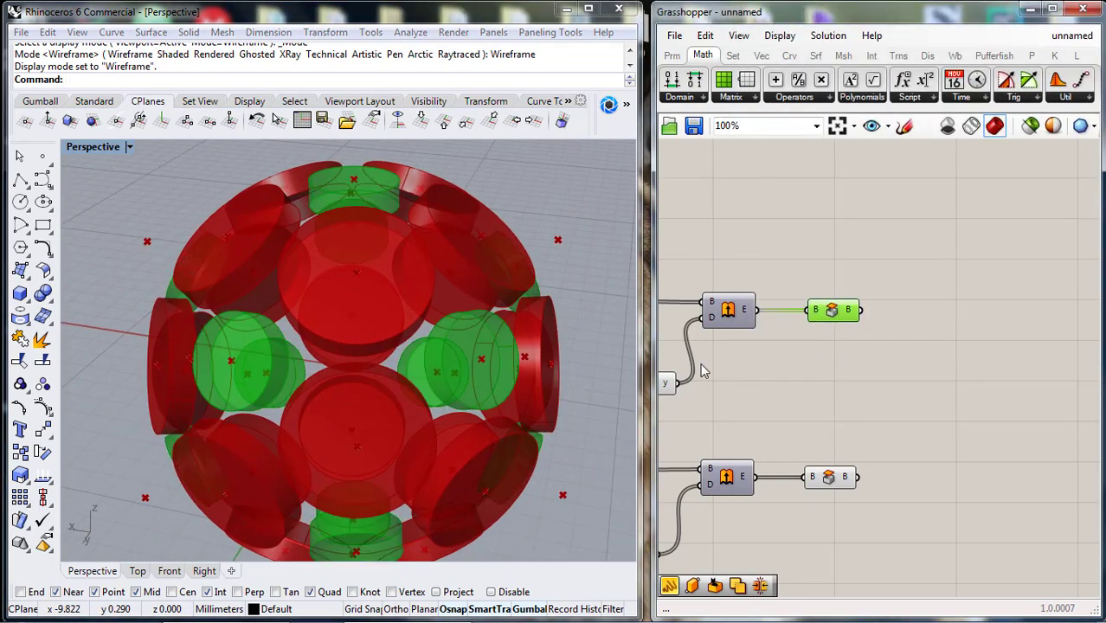
pyautogui.moveTo(482, 383); pyautogui.dragTo(407, 359, button='right')
pyautogui.click(782, 397)
# - Move the two Sphere components together to just above the Extrude and Cap Holes chain
pyautogui.scroll(-4, 726, 372)
pyautogui.moveTo(720, 370); pyautogui.dragTo(877, 434, button='right')
pyautogui.moveTo(732, 283); pyautogui.dragTo(952, 372, button='right')
pyautogui.scroll(-2, 943, 368)
pyautogui.scroll(7, 738, 270)
pyautogui.moveTo(898, 218); pyautogui.dragTo(804, 324)
pyautogui.scroll(-4, 807, 324)
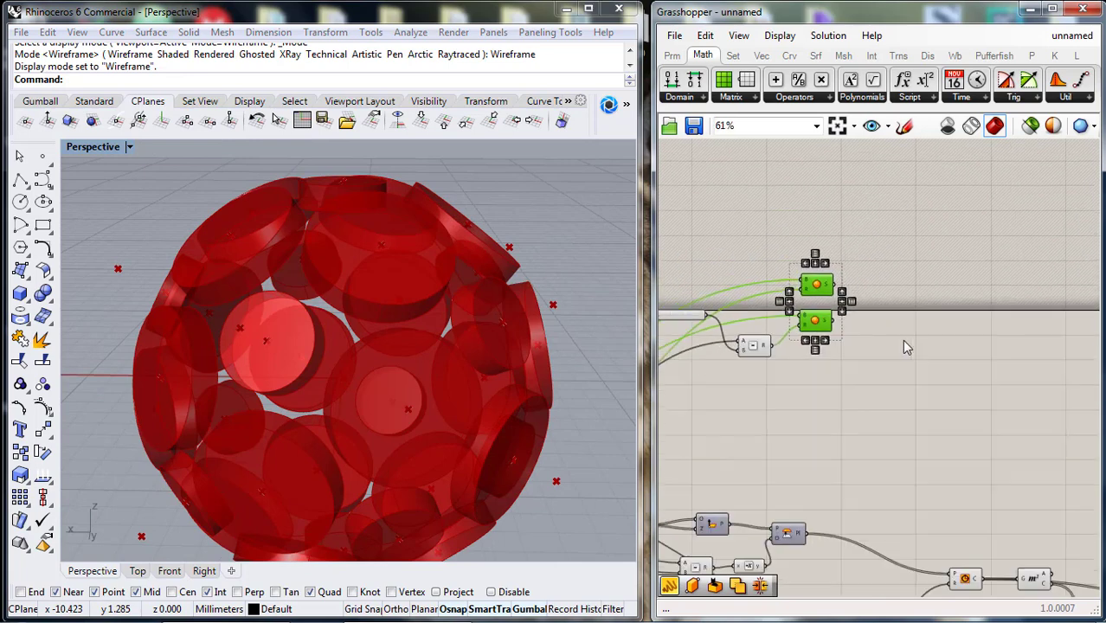
pyautogui.moveTo(902, 339); pyautogui.dragTo(841, 291, button='right')
pyautogui.moveTo(777, 277); pyautogui.dragTo(957, 459)
pyautogui.scroll(-6, 780, 290)
pyautogui.scroll(7, 954, 310)
pyautogui.moveTo(956, 459); pyautogui.dragTo(874, 331, button='right')
pyautogui.click(883, 332)
pyautogui.scroll(3, 857, 279)
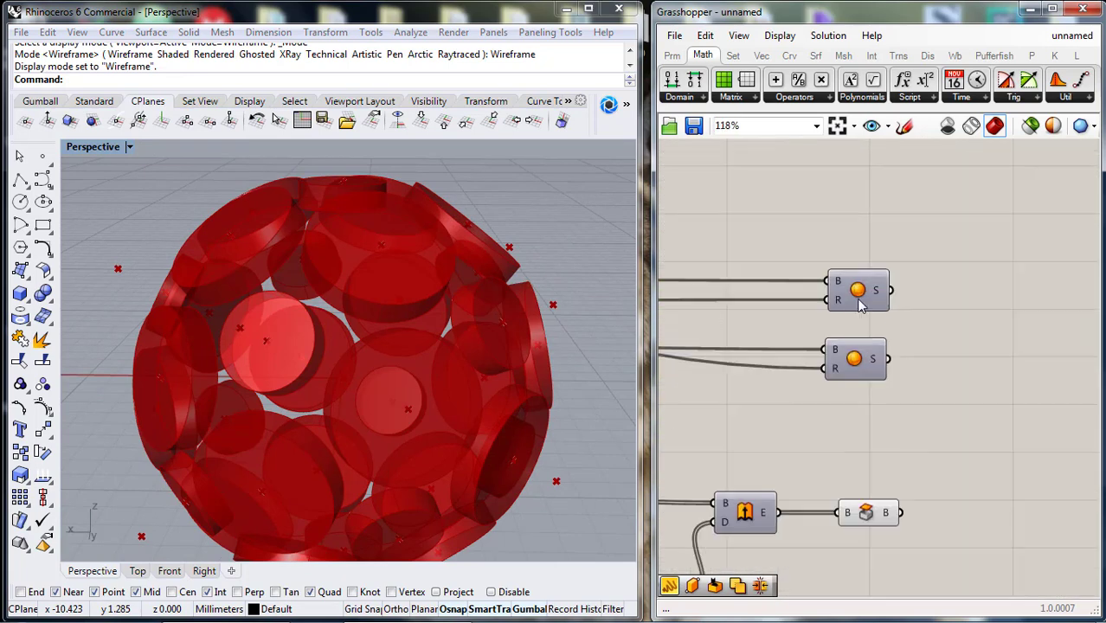
# - Enable the preview of the upper Sphere and inspect it against the capped solids
pyautogui.click(857, 298)
pyautogui.middleClick(857, 299)
pyautogui.click(893, 268)
pyautogui.moveTo(599, 308); pyautogui.dragTo(529, 355, button='right')
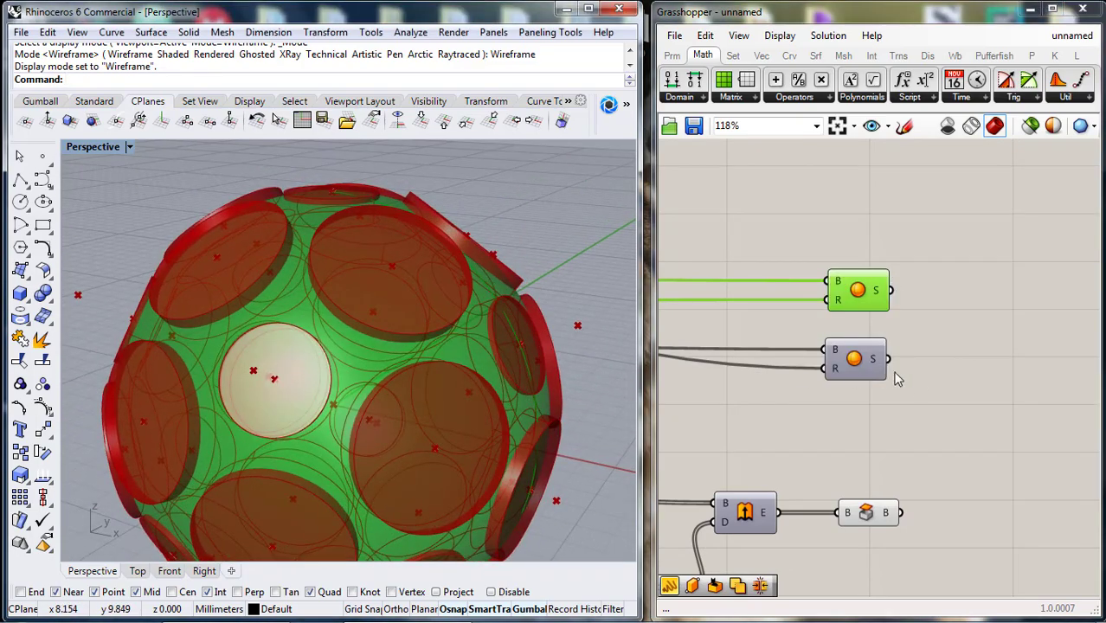
pyautogui.moveTo(911, 370); pyautogui.dragTo(867, 238, button='right')
pyautogui.scroll(-2, 855, 372)
pyautogui.scroll(1, 867, 368)
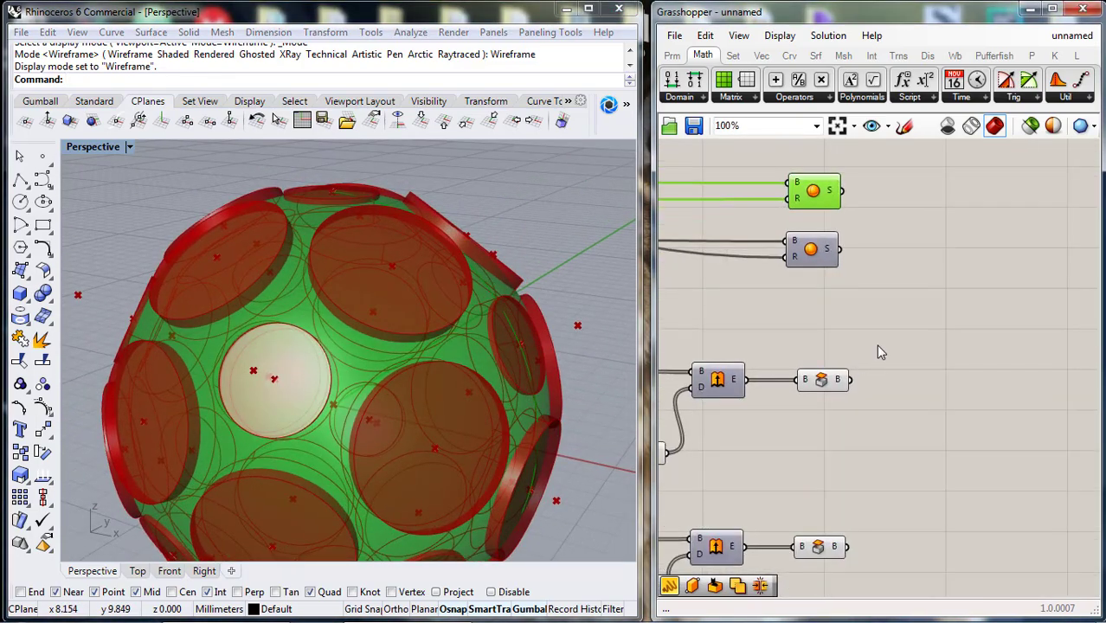
pyautogui.click(878, 343)
# - Add a Solid Difference component and connect the upper Sphere's output to its A input
pyautogui.click(816, 55)
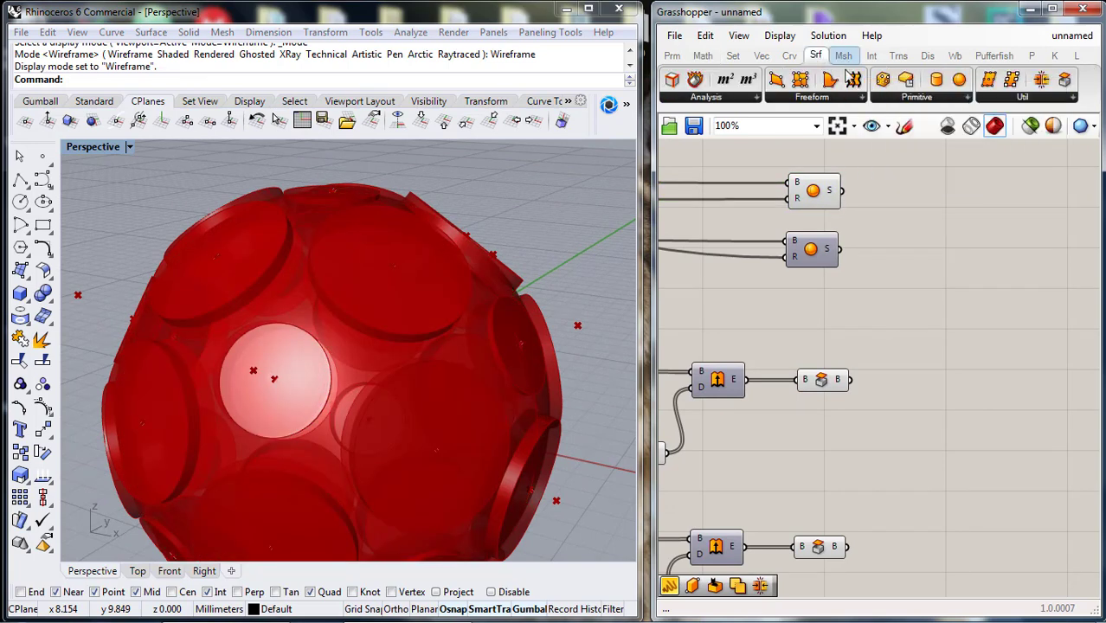
pyautogui.click(895, 101)
pyautogui.click(999, 99)
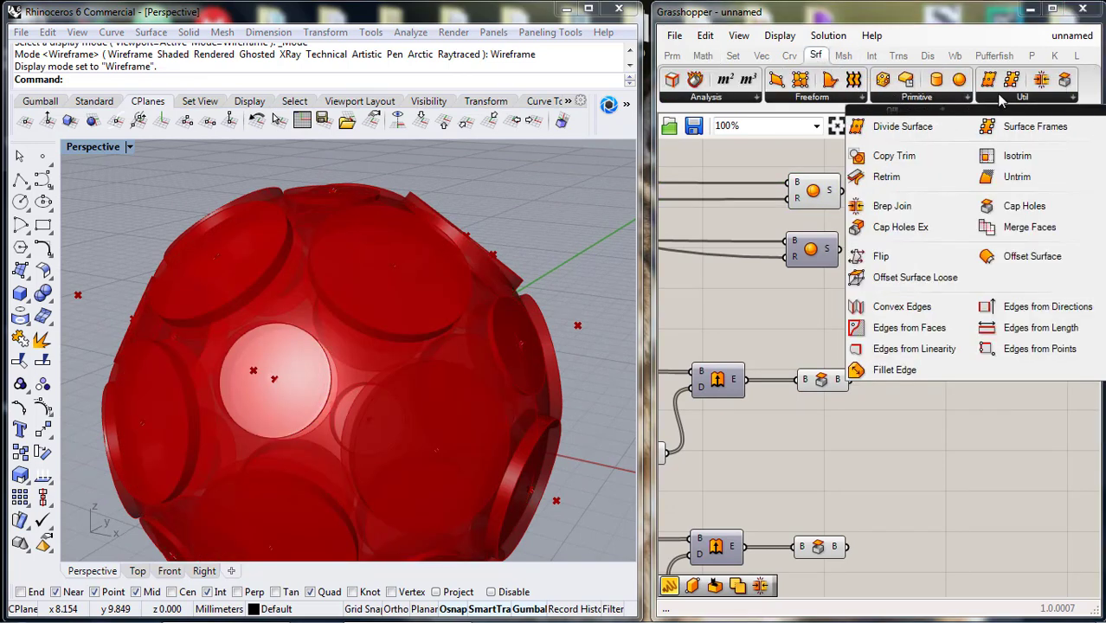
pyautogui.doubleClick(768, 296)
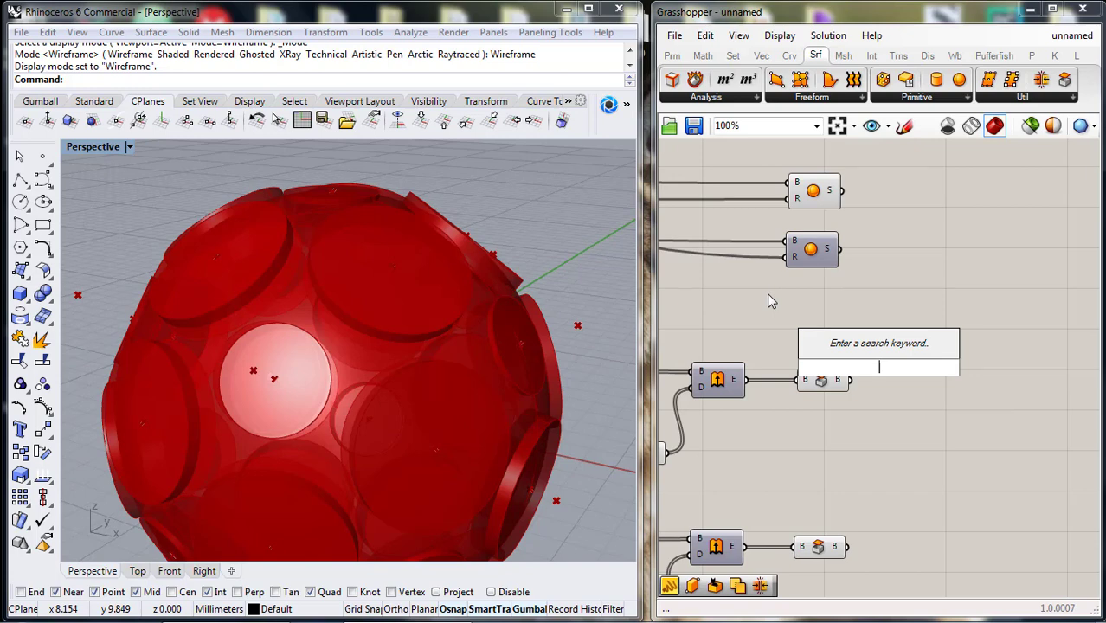
pyautogui.write('sol')
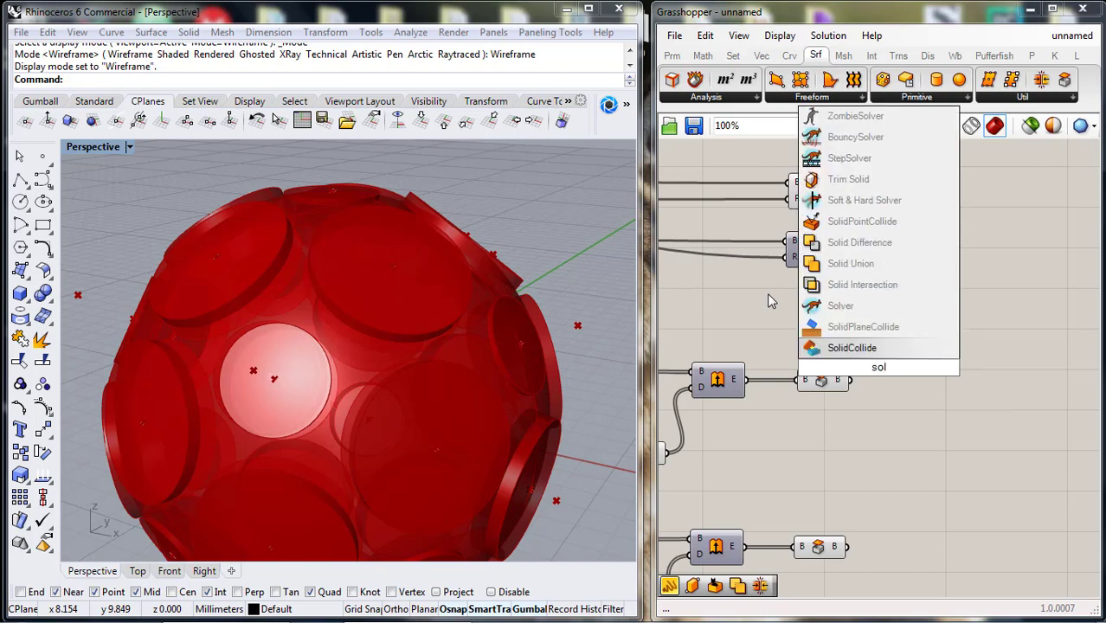
pyautogui.click(819, 262)
pyautogui.scroll(2, 908, 246)
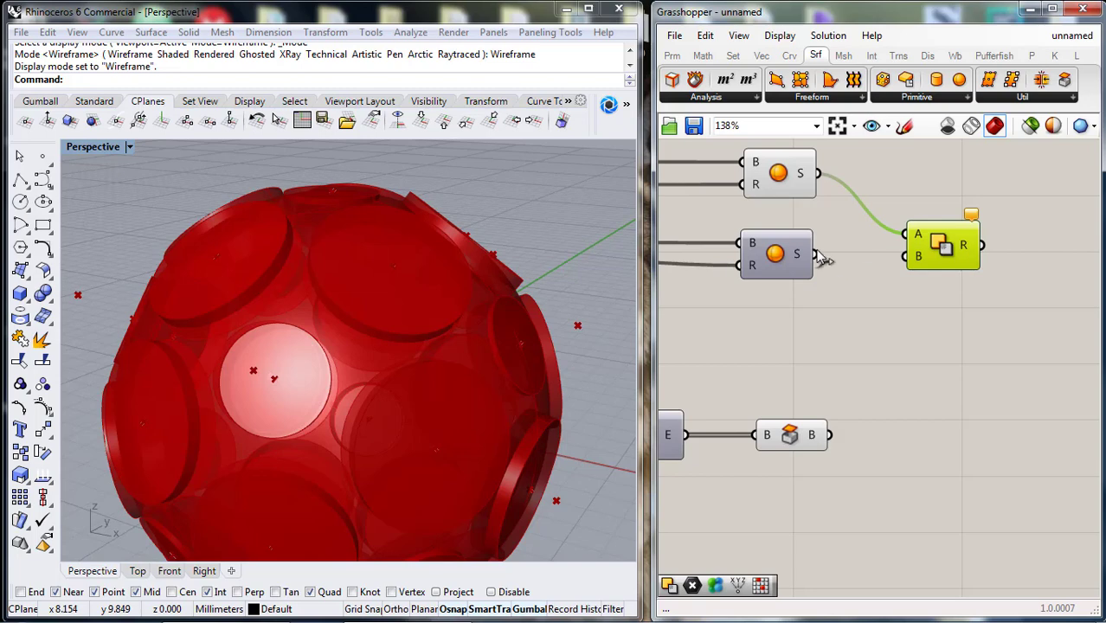
# - Connect both Cap Holes outputs to the Solid Difference's B input
pyautogui.scroll(-2, 819, 374)
pyautogui.scroll(2, 828, 407)
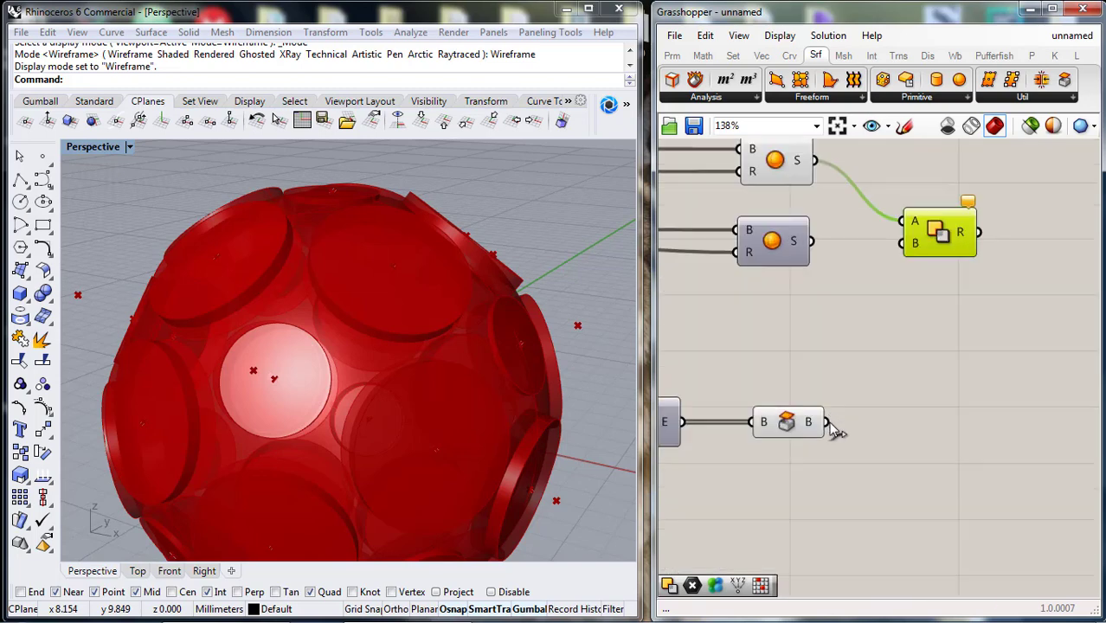
pyautogui.moveTo(916, 253); pyautogui.dragTo(915, 253)
pyautogui.moveTo(855, 434); pyautogui.dragTo(876, 372, button='right')
pyautogui.scroll(-2, 872, 413)
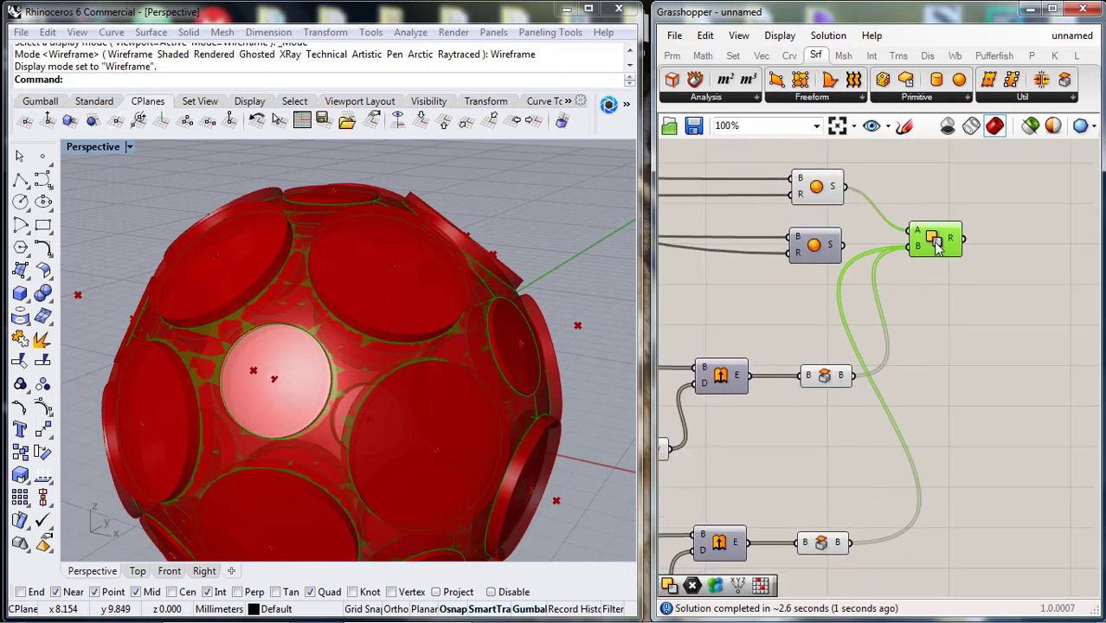
# - Move the Solid Difference farther from its source components and check which component previews cover its result
pyautogui.moveTo(936, 246); pyautogui.dragTo(1029, 249)
pyautogui.moveTo(993, 346); pyautogui.dragTo(902, 317, button='right')
pyautogui.scroll(-3, 795, 250)
pyautogui.scroll(2, 777, 276)
pyautogui.click(767, 351)
pyautogui.click(760, 190)
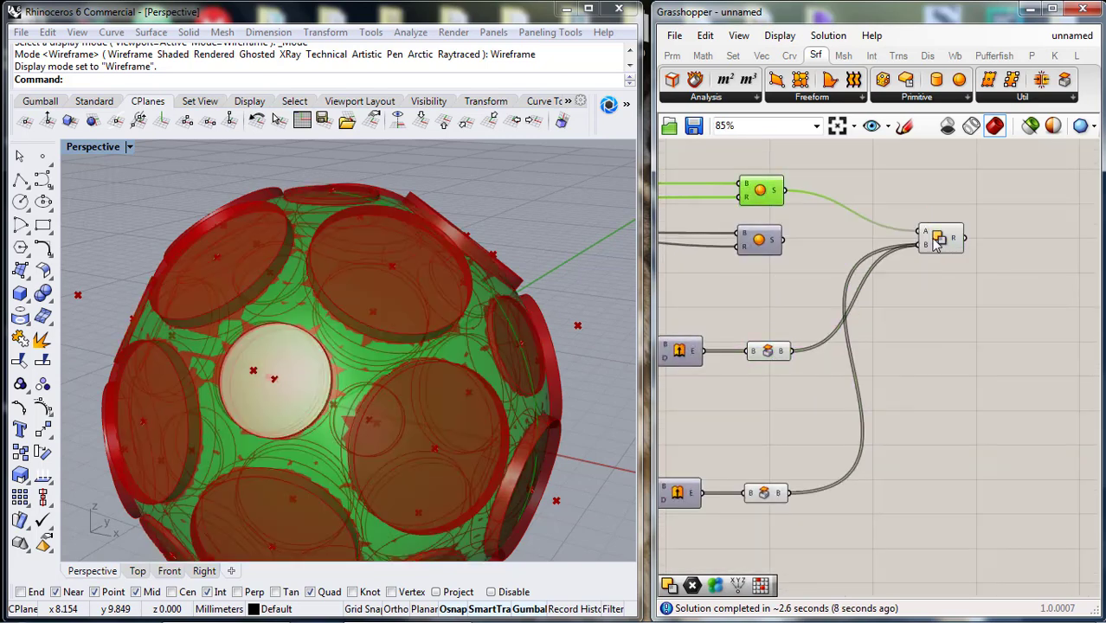
pyautogui.click(936, 243)
# - Align the two Sphere and two Cap Holes components and disable their previews
pyautogui.moveTo(833, 169); pyautogui.dragTo(752, 515)
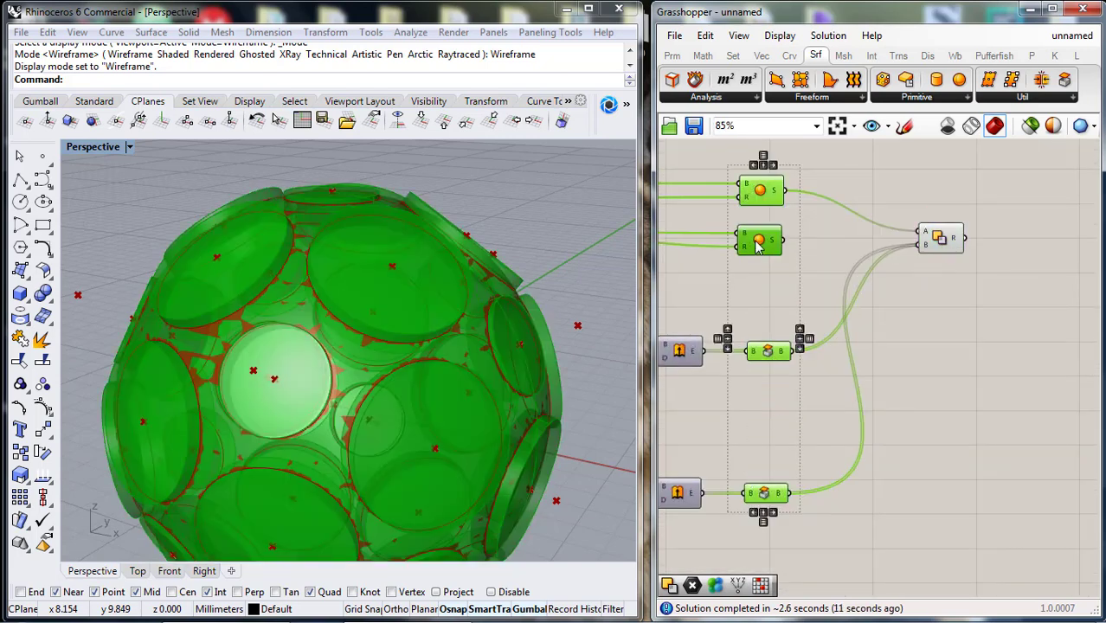
pyautogui.click(774, 164)
pyautogui.middleClick(767, 200)
pyautogui.click(796, 170)
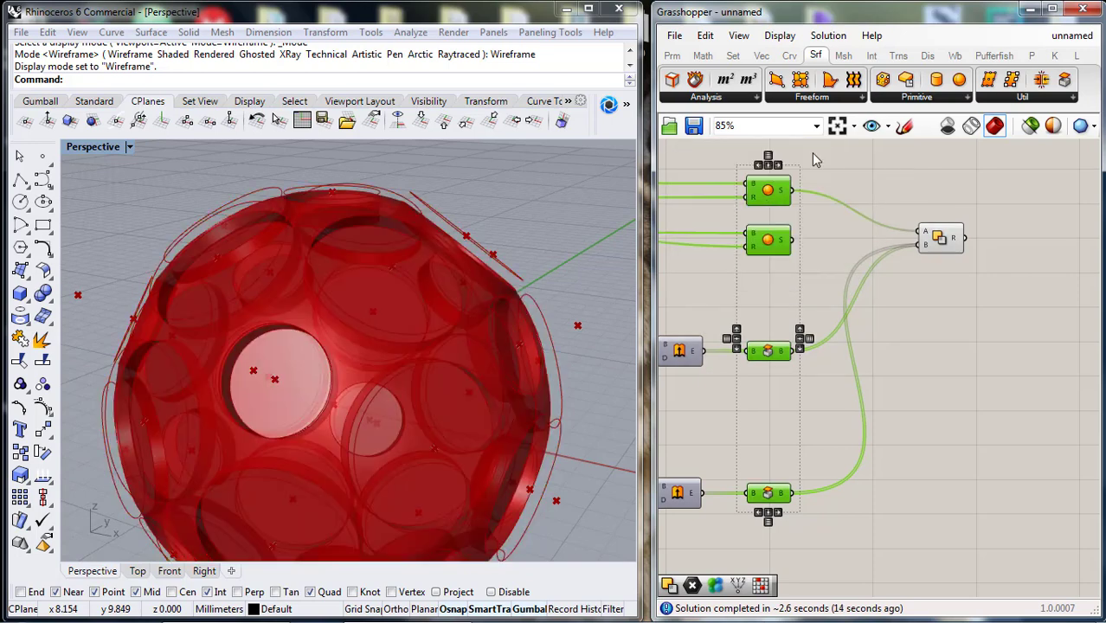
# - Add a second Solid Difference component, connecting the first Solid Difference's result to A and the lower Sphere's output to B
pyautogui.click(811, 153)
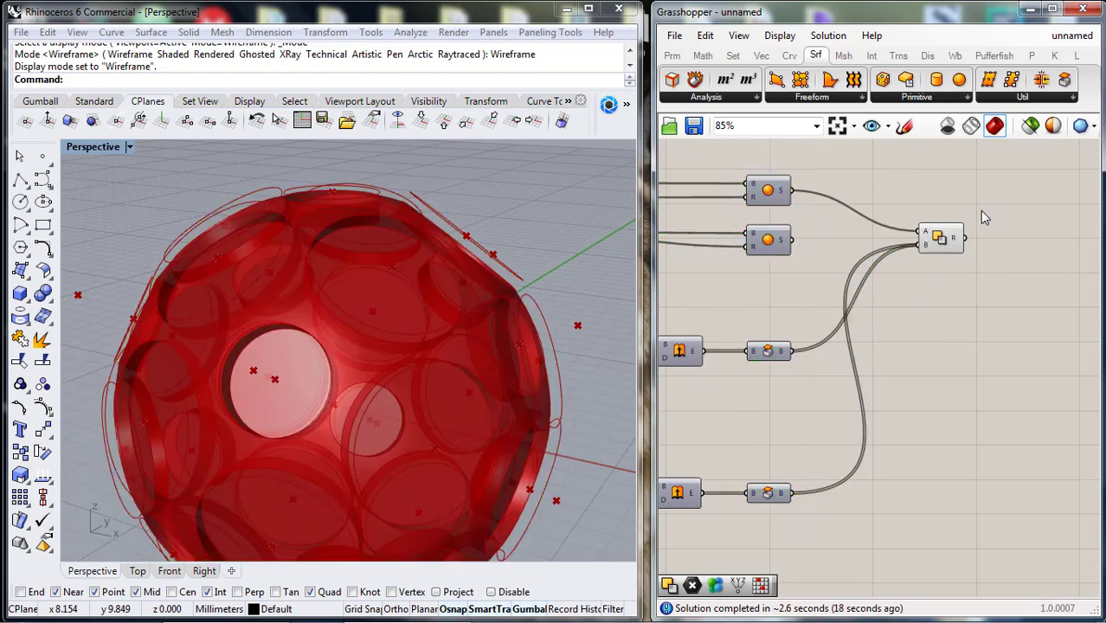
pyautogui.press('F4')
pyautogui.write('sol')
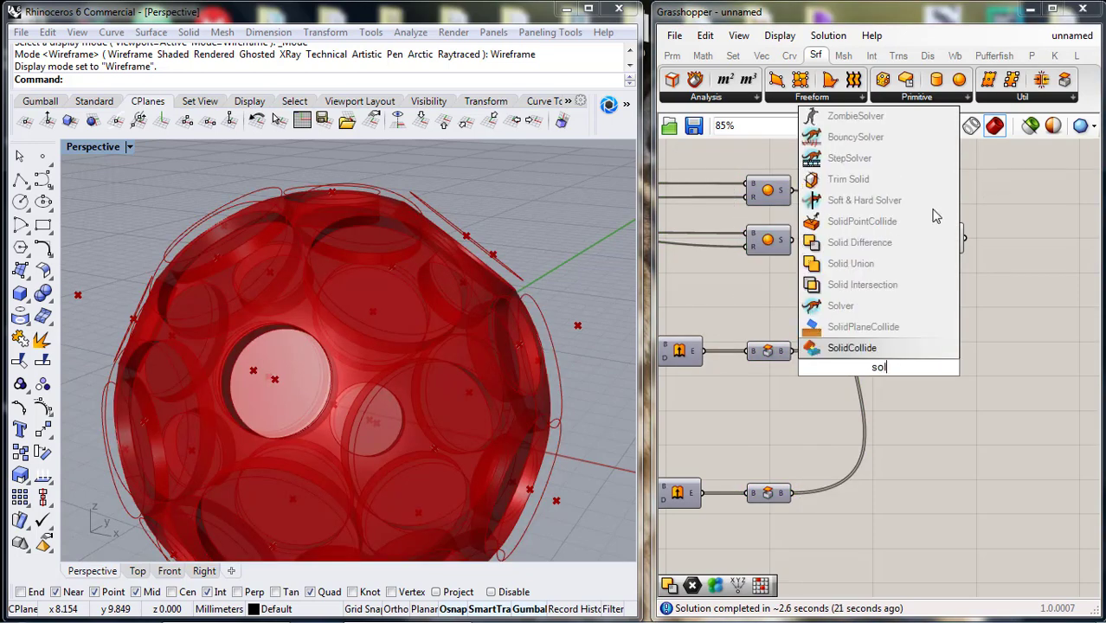
pyautogui.click(874, 248)
pyautogui.moveTo(899, 294); pyautogui.dragTo(799, 294, button='right')
pyautogui.moveTo(779, 367); pyautogui.dragTo(936, 283)
pyautogui.moveTo(823, 329); pyautogui.dragTo(874, 341, button='right')
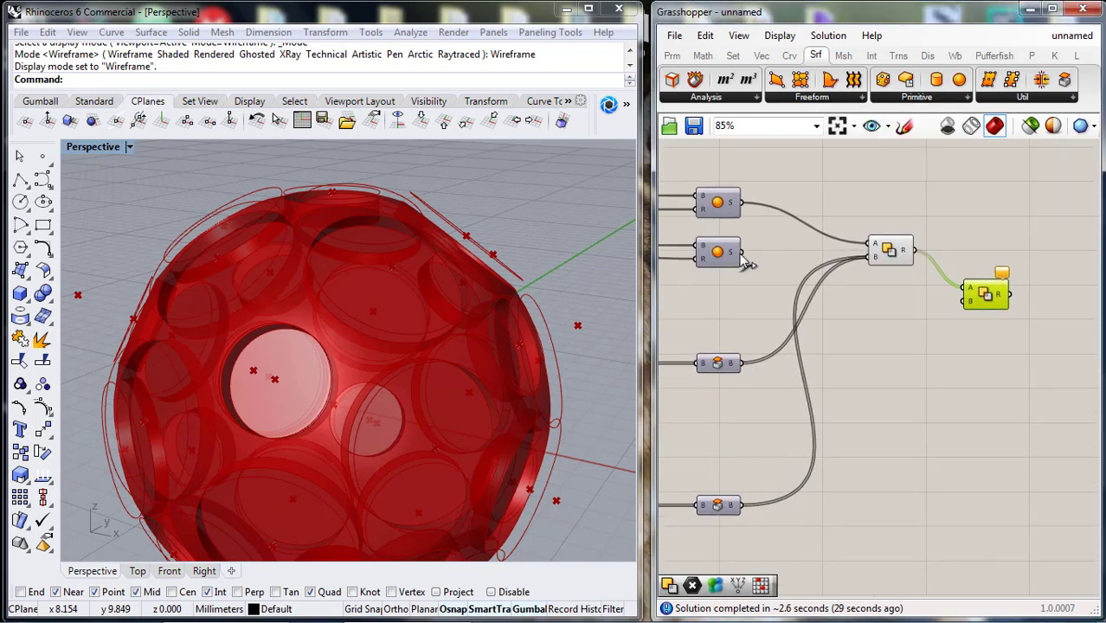
pyautogui.moveTo(554, 424); pyautogui.dragTo(350, 402, button='right')
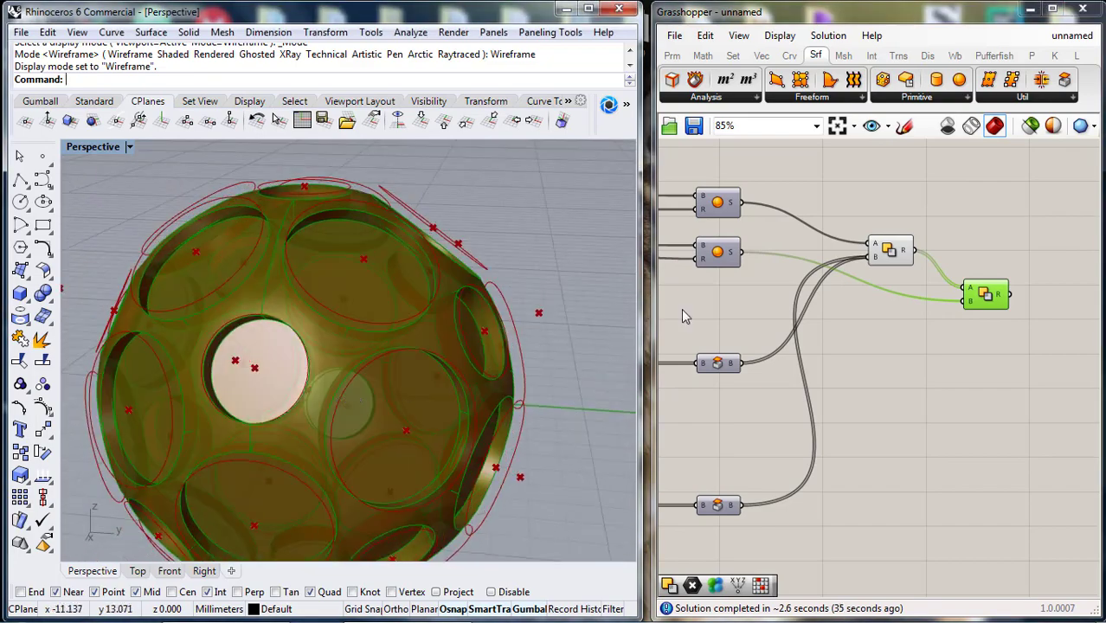
# - Move the Subtraction component and its number slider next to the lower Sphere component that they feed
pyautogui.scroll(-5, 865, 329)
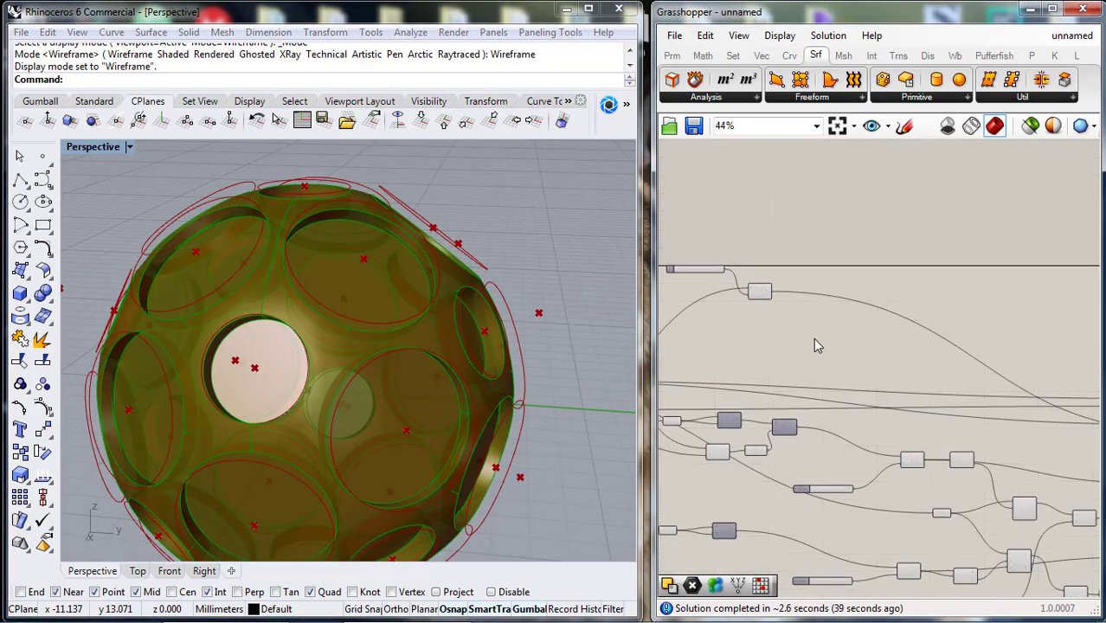
pyautogui.moveTo(813, 339); pyautogui.dragTo(904, 373, button='right')
pyautogui.scroll(3, 856, 322)
pyautogui.moveTo(877, 282); pyautogui.dragTo(761, 376)
pyautogui.scroll(-2, 763, 381)
pyautogui.moveTo(763, 380); pyautogui.dragTo(693, 308, button='right')
pyautogui.moveTo(757, 280); pyautogui.dragTo(1026, 362)
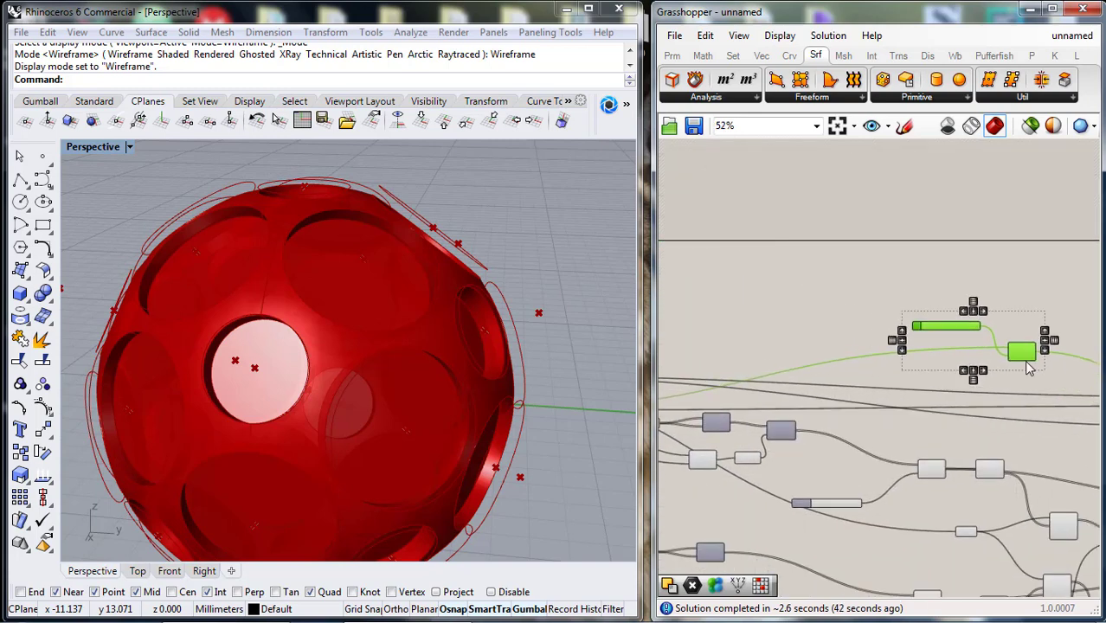
pyautogui.moveTo(1025, 361); pyautogui.dragTo(729, 257, button='right')
pyautogui.moveTo(730, 254); pyautogui.dragTo(917, 333)
pyautogui.click(933, 344)
# - Set the slider feeding the Subtraction's B input to 0.70
pyautogui.scroll(3, 916, 338)
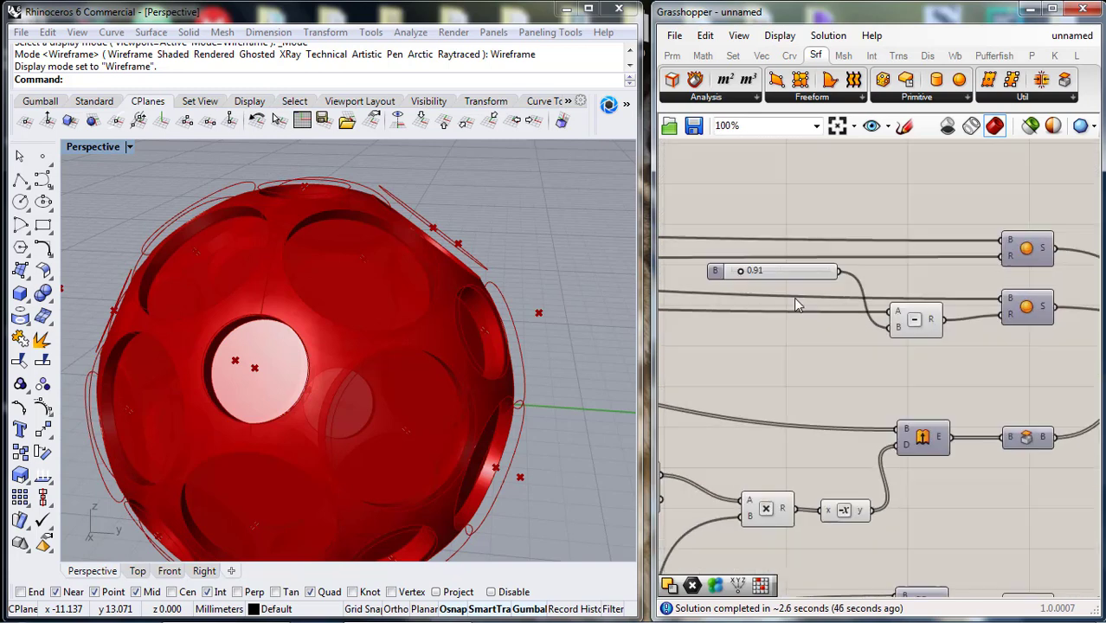
pyautogui.scroll(5, 769, 289)
pyautogui.moveTo(777, 277); pyautogui.dragTo(771, 284)
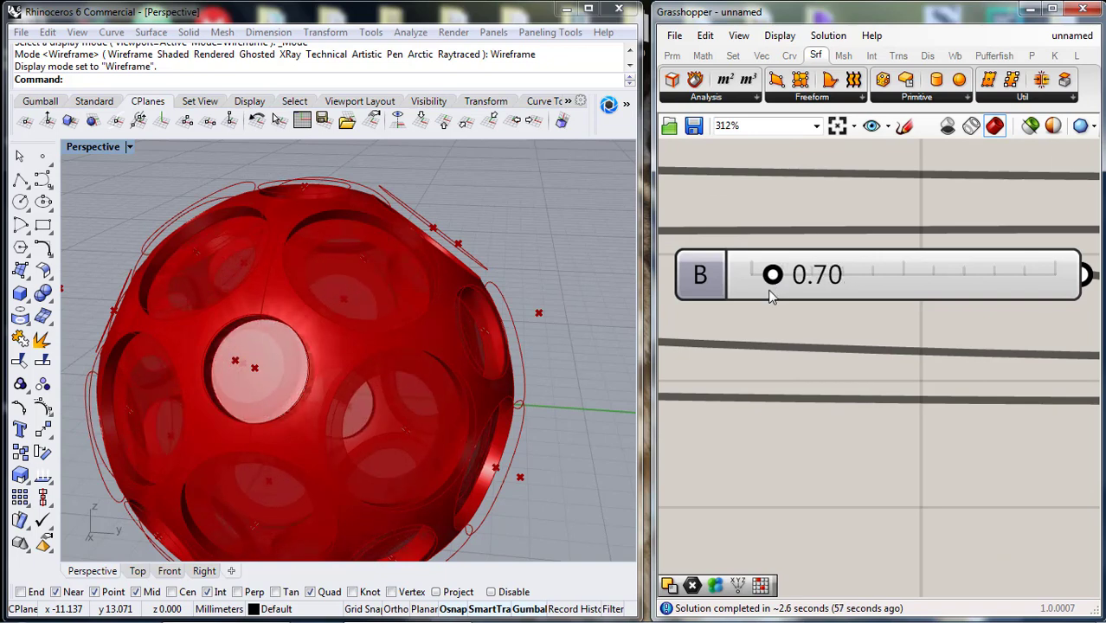
pyautogui.moveTo(393, 339); pyautogui.dragTo(506, 405, button='right')
# - Disable the preview of the first Solid Difference component so that only the second one's shell is displayed
pyautogui.scroll(-6, 913, 443)
pyautogui.moveTo(1021, 431); pyautogui.dragTo(794, 328, button='right')
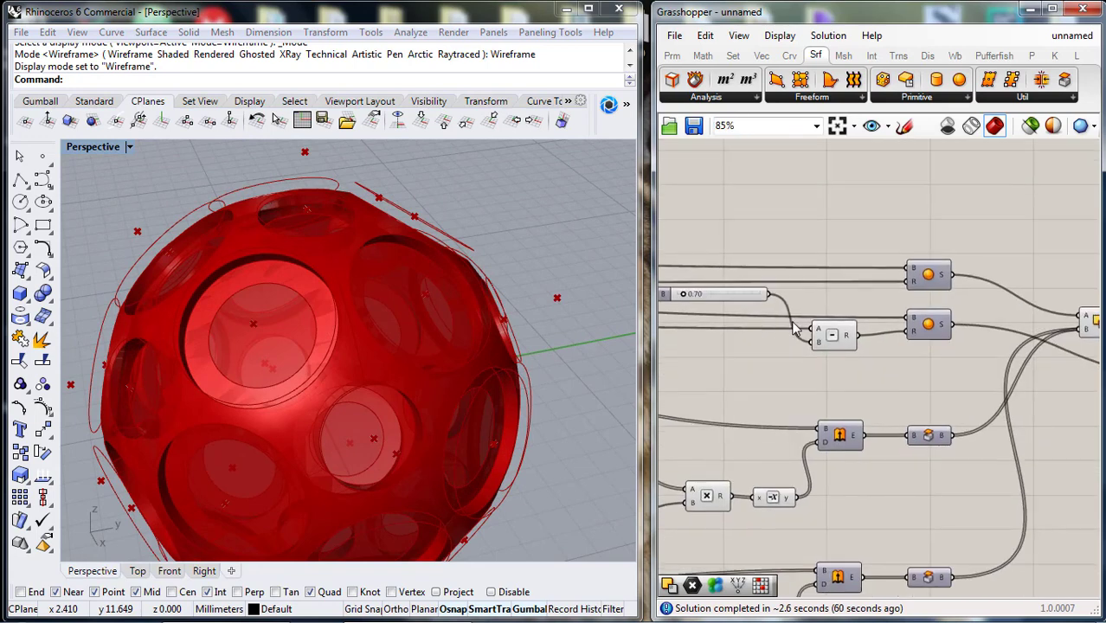
pyautogui.moveTo(956, 354); pyautogui.dragTo(865, 367, button='right')
pyautogui.scroll(2, 865, 364)
pyautogui.moveTo(894, 220); pyautogui.dragTo(822, 355)
pyautogui.scroll(-2, 818, 329)
pyautogui.moveTo(919, 392); pyautogui.dragTo(811, 395, button='right')
pyautogui.click(875, 327)
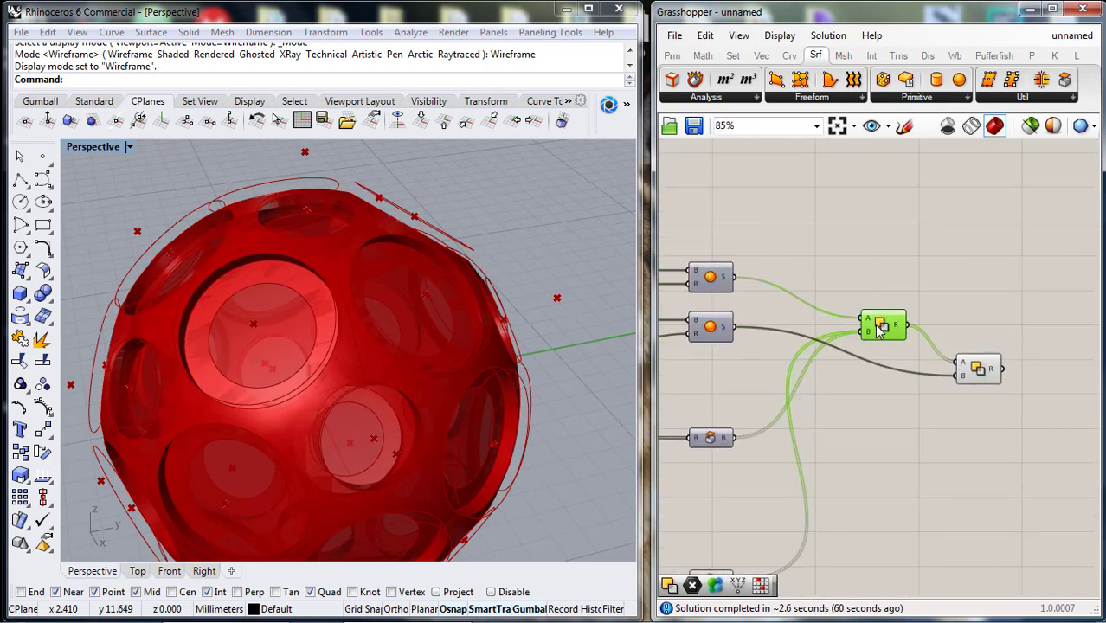
pyautogui.middleClick(879, 327)
pyautogui.click(926, 274)
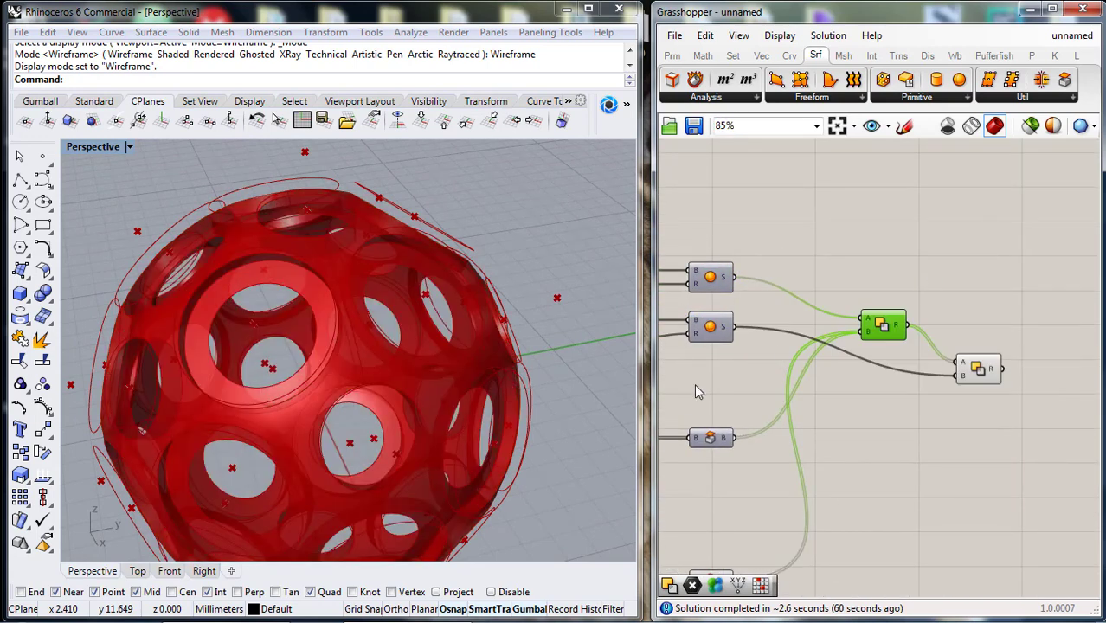
# - Reduce the Subtraction's slider to 0.57 to make the sphere's shell thinner
pyautogui.moveTo(772, 384); pyautogui.dragTo(1049, 410, button='right')
pyautogui.scroll(8, 739, 327)
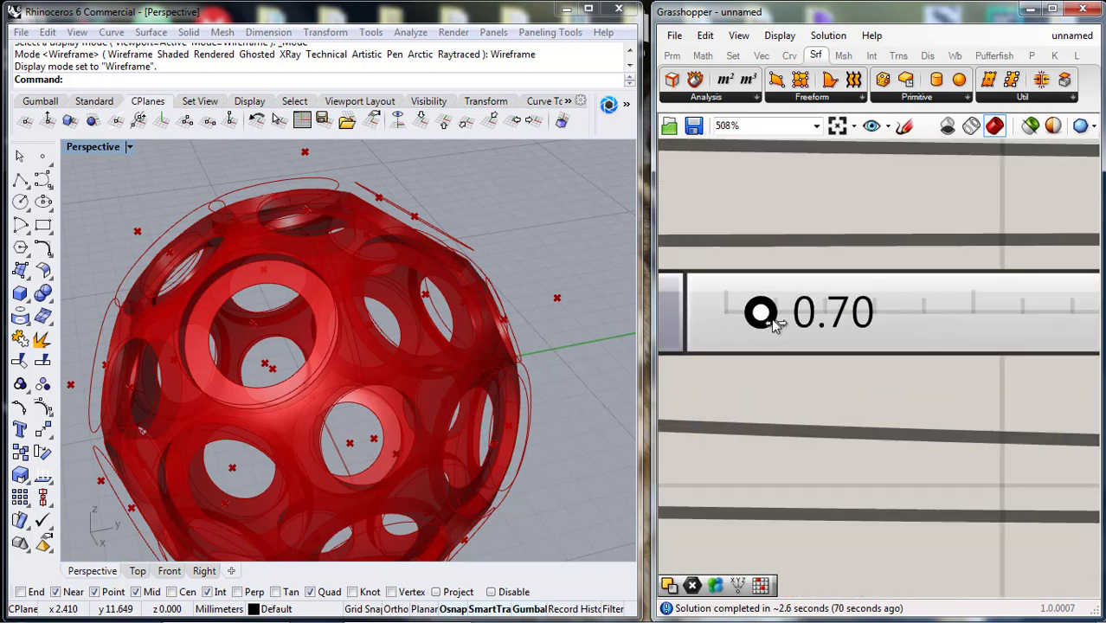
pyautogui.moveTo(765, 320); pyautogui.dragTo(762, 320)
pyautogui.moveTo(762, 322); pyautogui.dragTo(756, 323)
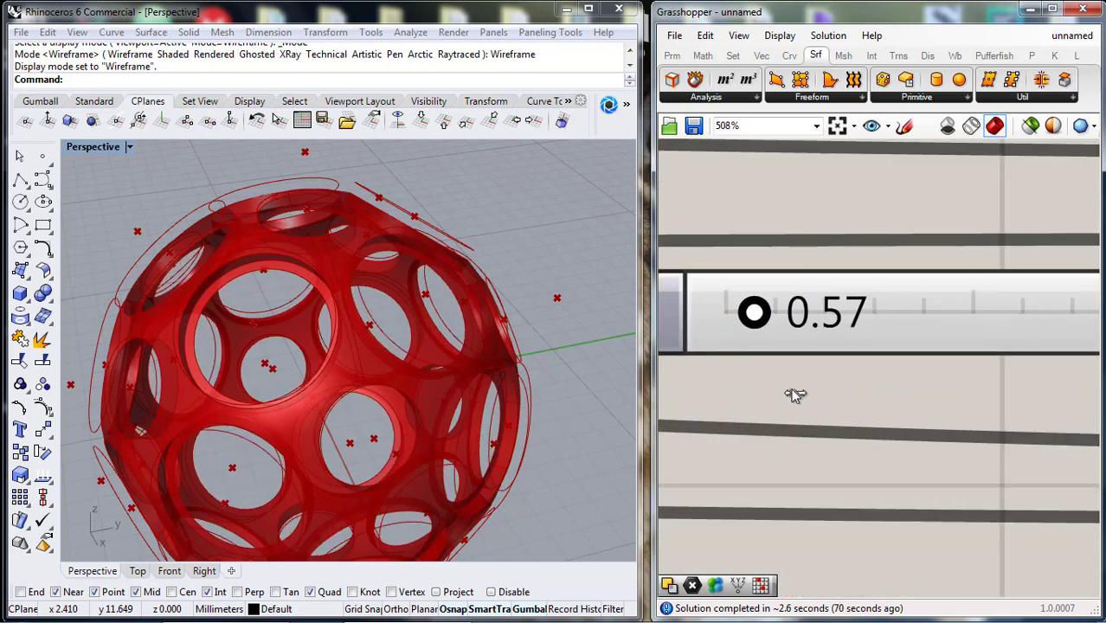
# - Set the shared slider feeding the B inputs of both extrusion-distance Multiplication components to 0.16
pyautogui.scroll(-6, 795, 396)
pyautogui.moveTo(797, 456); pyautogui.dragTo(900, 350, button='right')
pyautogui.scroll(-5, 899, 350)
pyautogui.moveTo(809, 539); pyautogui.dragTo(874, 444, button='right')
pyautogui.scroll(5, 873, 444)
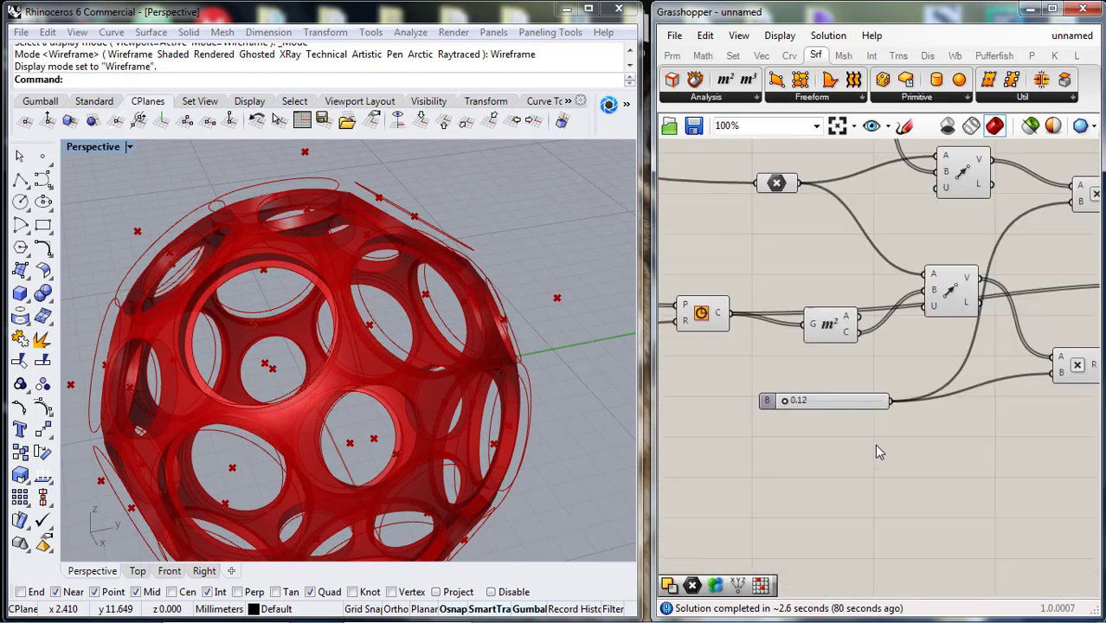
pyautogui.moveTo(770, 419); pyautogui.dragTo(917, 446, button='right')
pyautogui.moveTo(722, 456); pyautogui.dragTo(846, 483, button='right')
pyautogui.moveTo(1072, 511); pyautogui.dragTo(676, 488, button='right')
pyautogui.scroll(-1, 743, 488)
pyautogui.moveTo(743, 489); pyautogui.dragTo(831, 487, button='right')
pyautogui.scroll(10, 755, 441)
pyautogui.scroll(1, 742, 438)
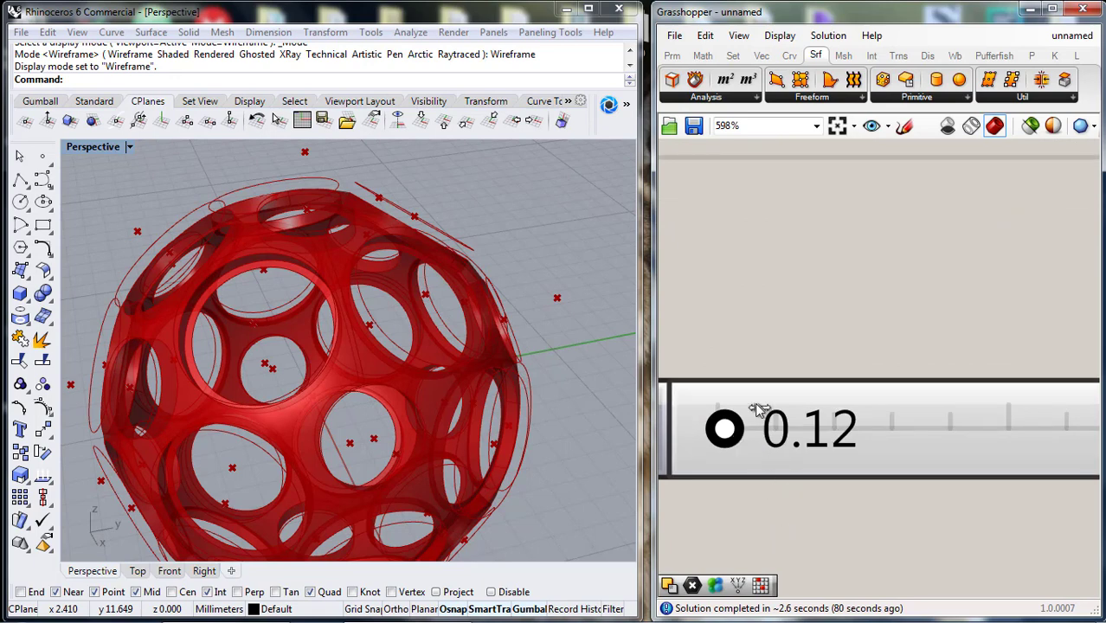
pyautogui.moveTo(765, 438); pyautogui.dragTo(767, 437)
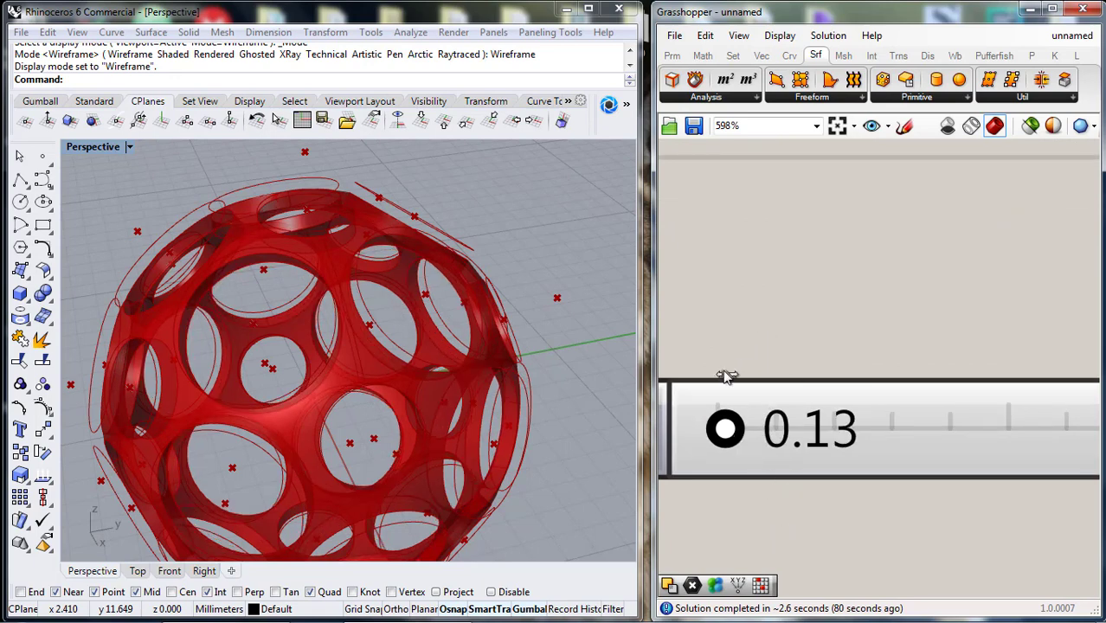
pyautogui.doubleClick(817, 467)
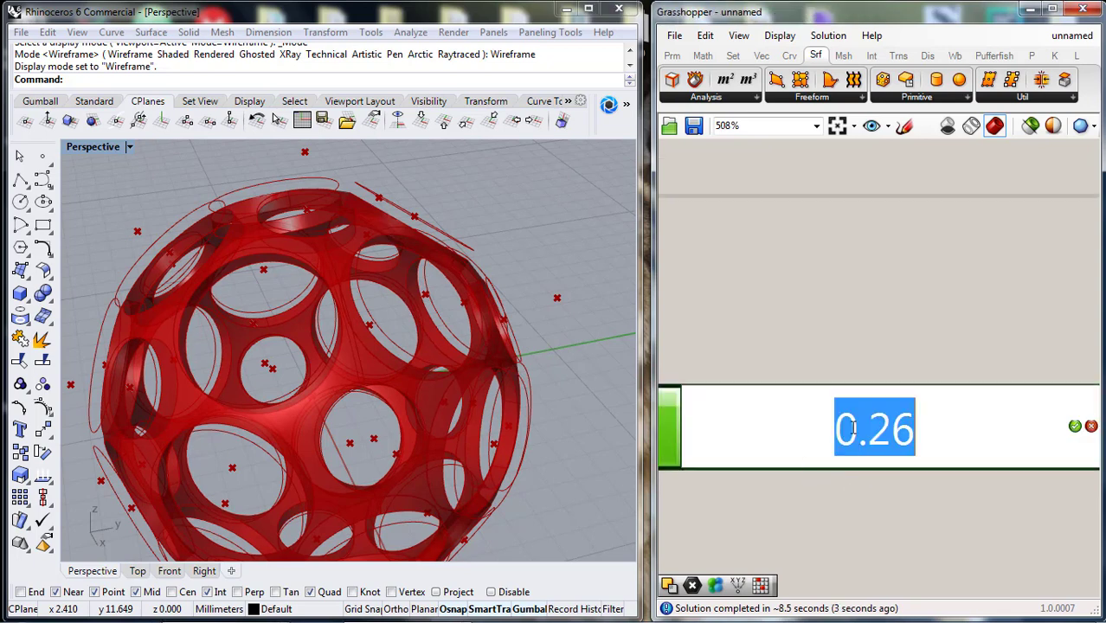
pyautogui.write('0.16')
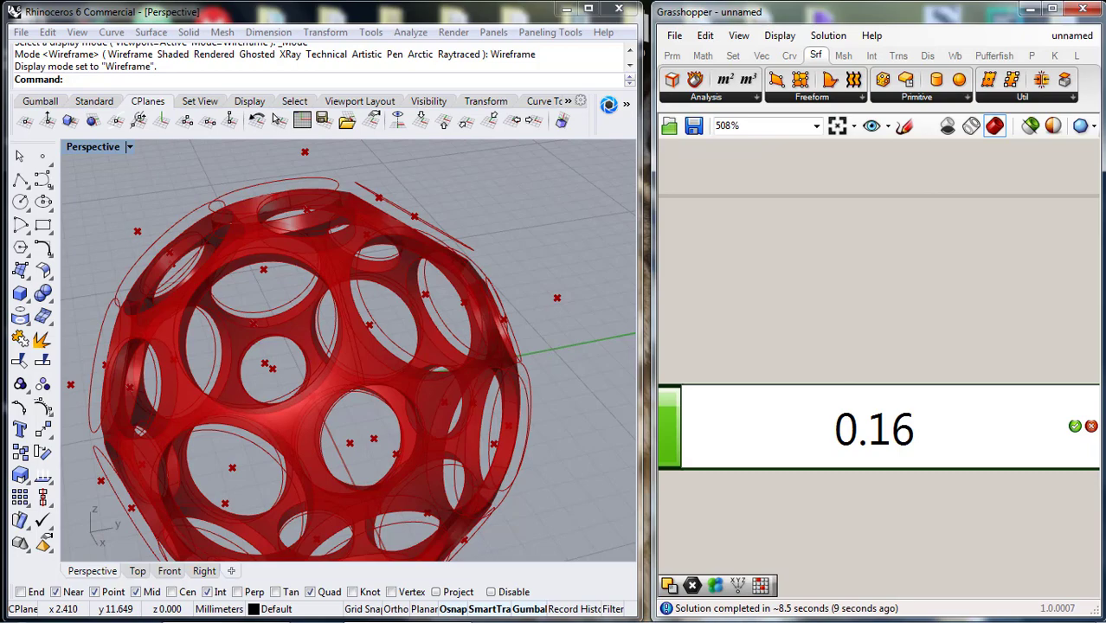
pyautogui.press('Return')
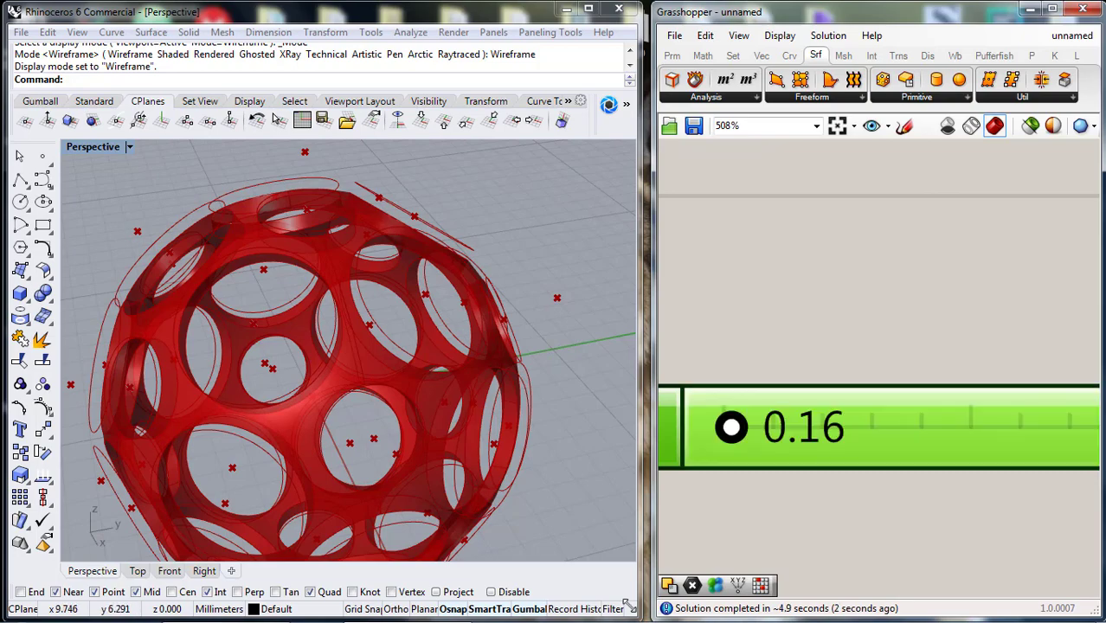
# - Disable the previews of the circle, extrusion and first-difference components, leaving out the final Solid Difference
pyautogui.moveTo(547, 429); pyautogui.dragTo(510, 389, button='right')
pyautogui.scroll(5, 346, 348)
pyautogui.moveTo(346, 347); pyautogui.dragTo(236, 368, button='right')
pyautogui.scroll(-6, 251, 389)
pyautogui.moveTo(282, 437); pyautogui.dragTo(304, 429, button='right')
pyautogui.click(779, 350)
pyautogui.scroll(-5, 792, 347)
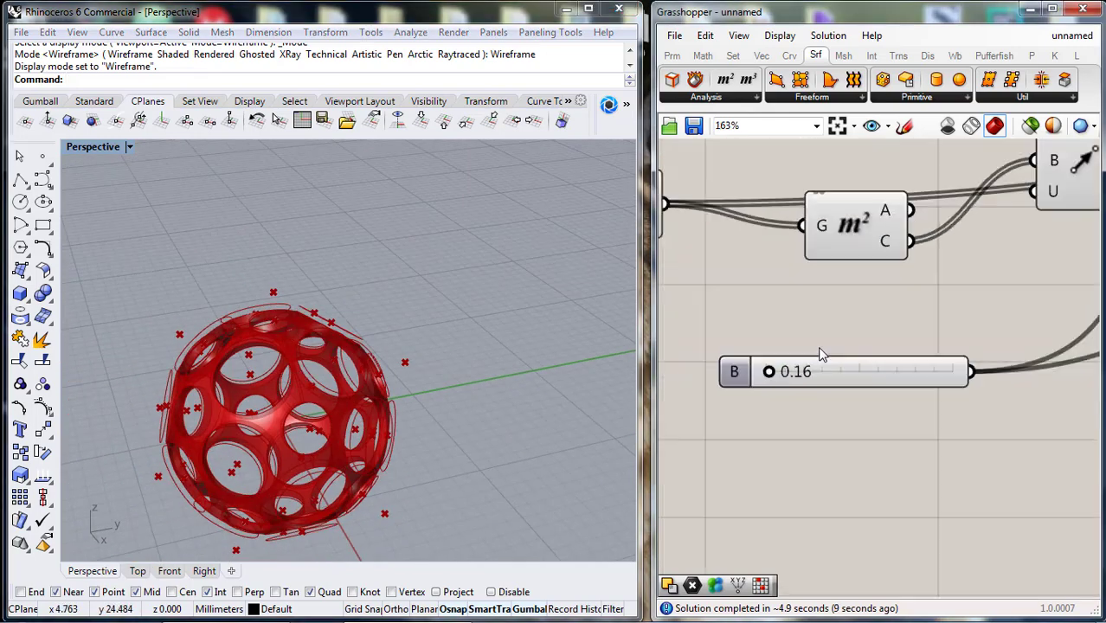
pyautogui.scroll(-6, 822, 355)
pyautogui.moveTo(1045, 232); pyautogui.dragTo(700, 421)
pyautogui.middleClick(787, 311)
pyautogui.click(839, 262)
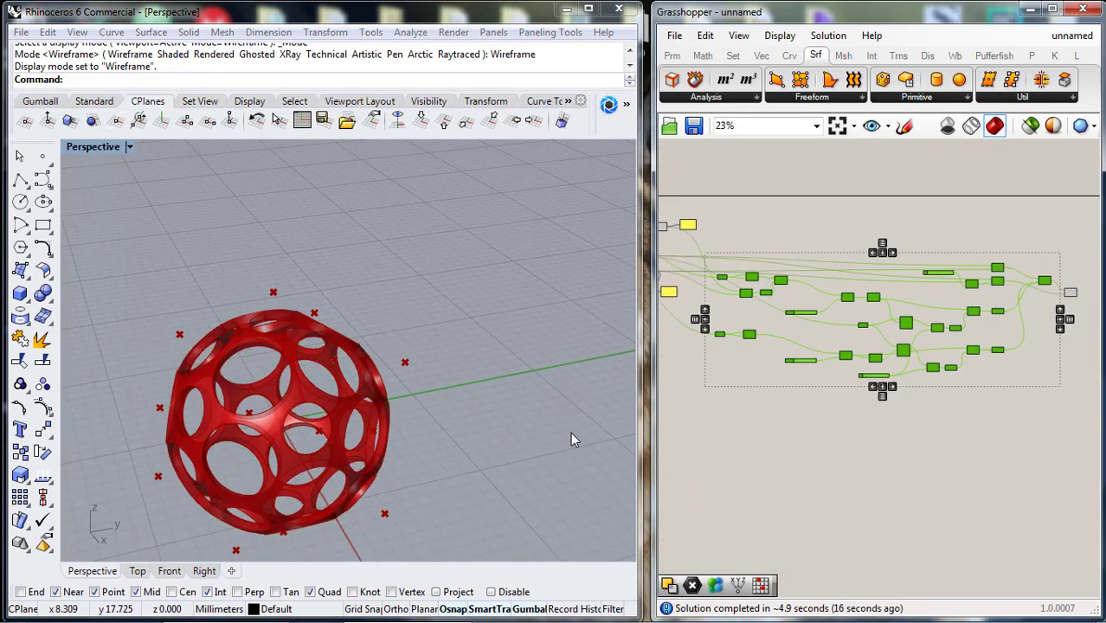
# - Disable the previews of the upstream components that supply the remaining point markers
pyautogui.moveTo(747, 367); pyautogui.dragTo(856, 401, button='right')
pyautogui.moveTo(873, 212); pyautogui.dragTo(680, 372)
pyautogui.middleClick(769, 273)
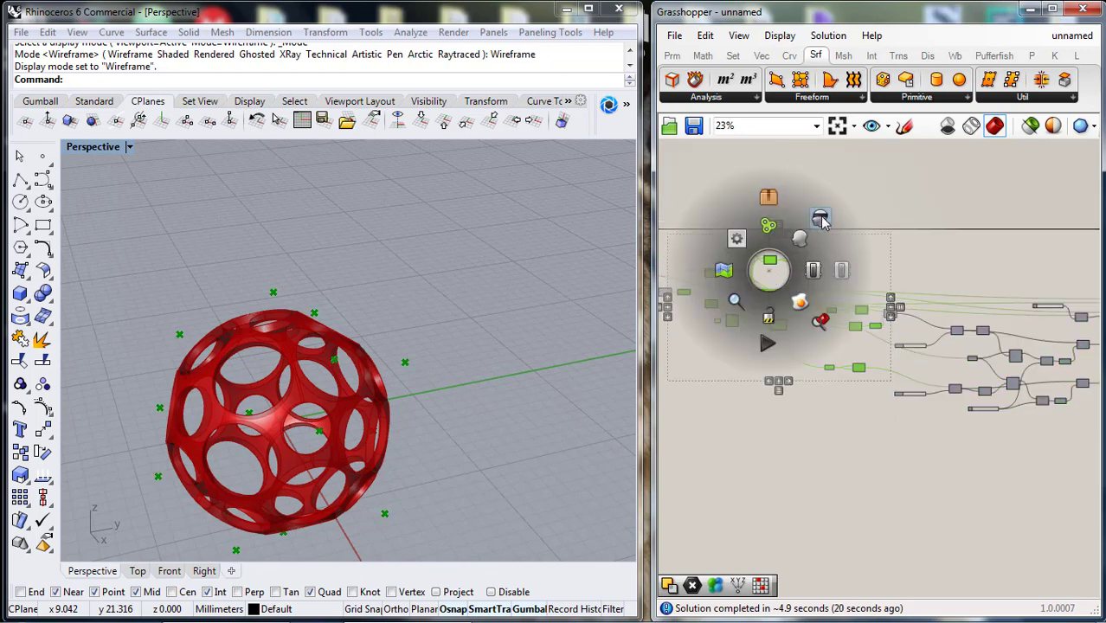
pyautogui.click(821, 224)
pyautogui.moveTo(408, 424); pyautogui.dragTo(290, 405, button='right')
pyautogui.click(902, 470)
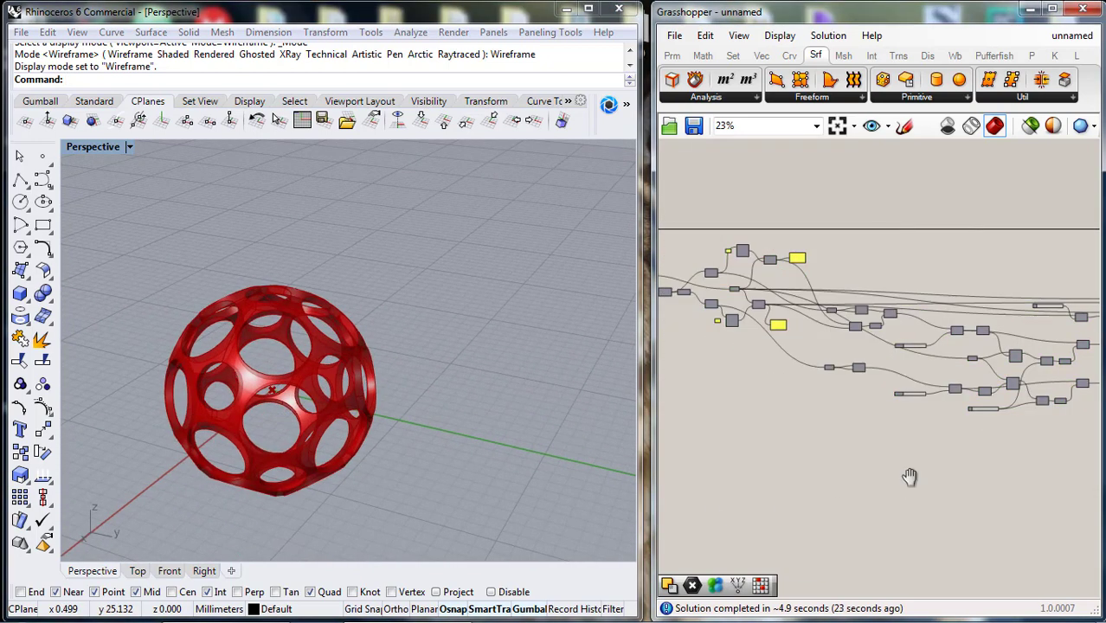
# - Examine the final Solid Difference component and the perforated hollow sphere from several angles
pyautogui.moveTo(906, 474); pyautogui.dragTo(777, 468, button='right')
pyautogui.moveTo(1004, 370); pyautogui.dragTo(885, 406, button='right')
pyautogui.scroll(9, 922, 362)
pyautogui.click(920, 336)
pyautogui.moveTo(422, 417); pyautogui.dragTo(451, 412, button='right')
pyautogui.click(786, 430)
pyautogui.moveTo(272, 424); pyautogui.dragTo(210, 353, button='right')
pyautogui.scroll(6, 320, 443)
pyautogui.scroll(-2, 415, 388)
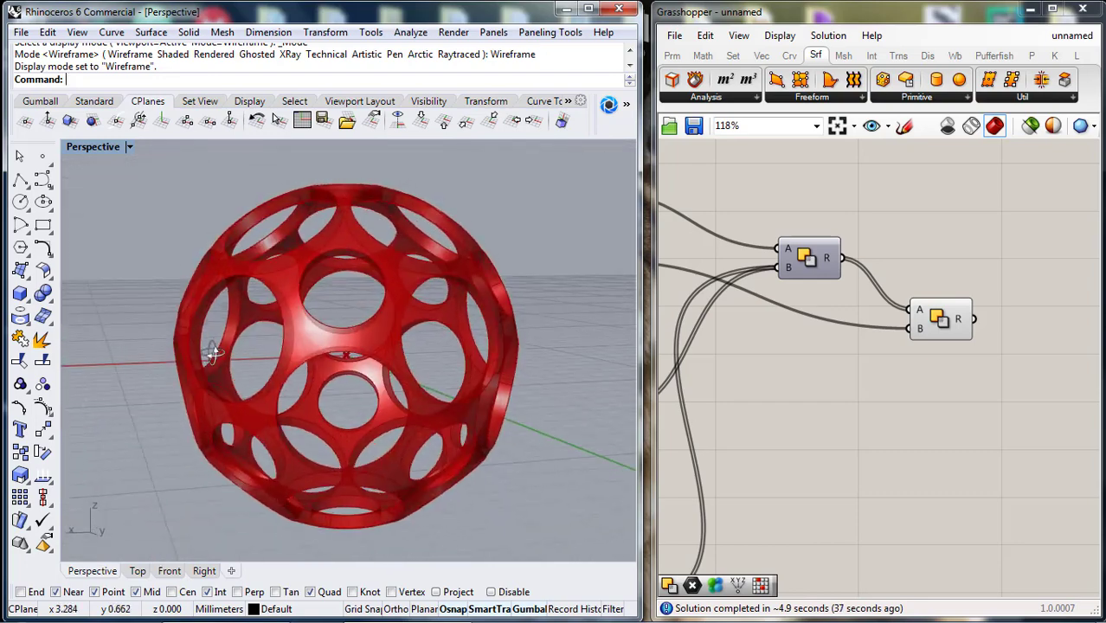